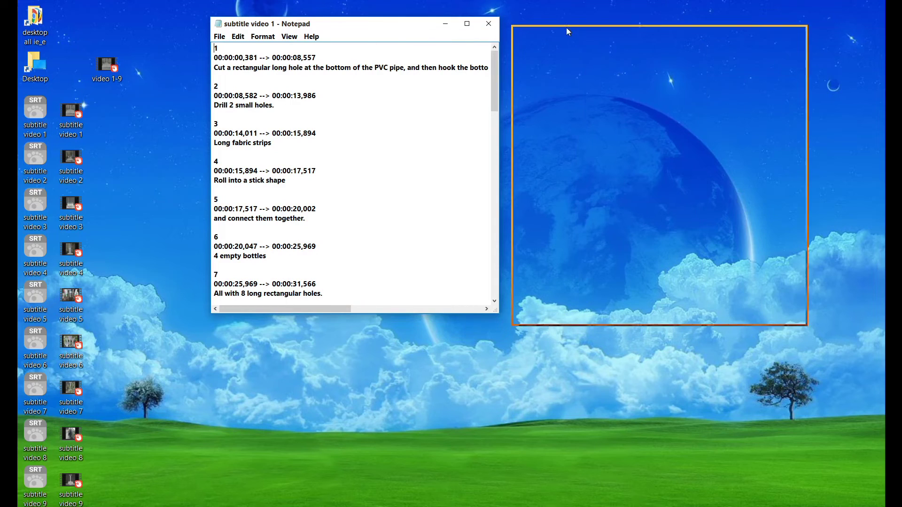
# - Play video 1 in GOM Player beside the Notepad SRT and select the first entry's timing
pyautogui.doubleClick(69, 119)
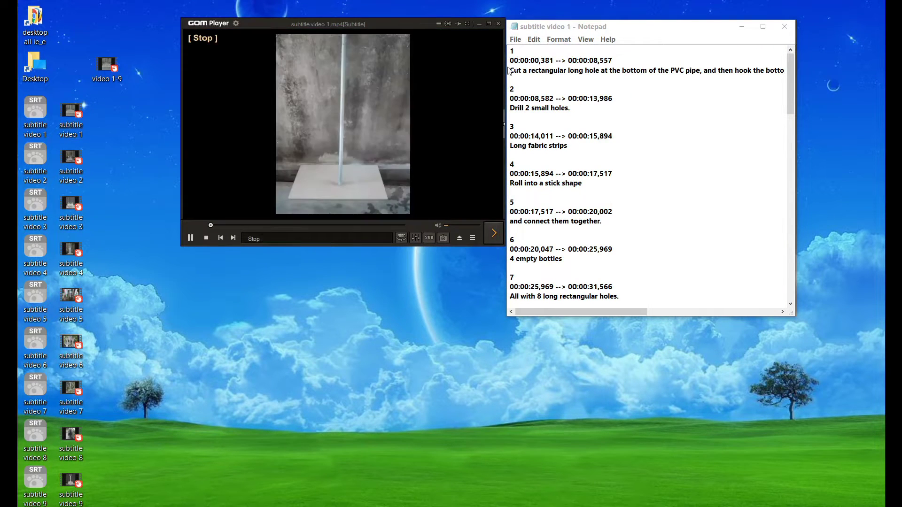
pyautogui.moveTo(548, 28); pyautogui.dragTo(558, 26)
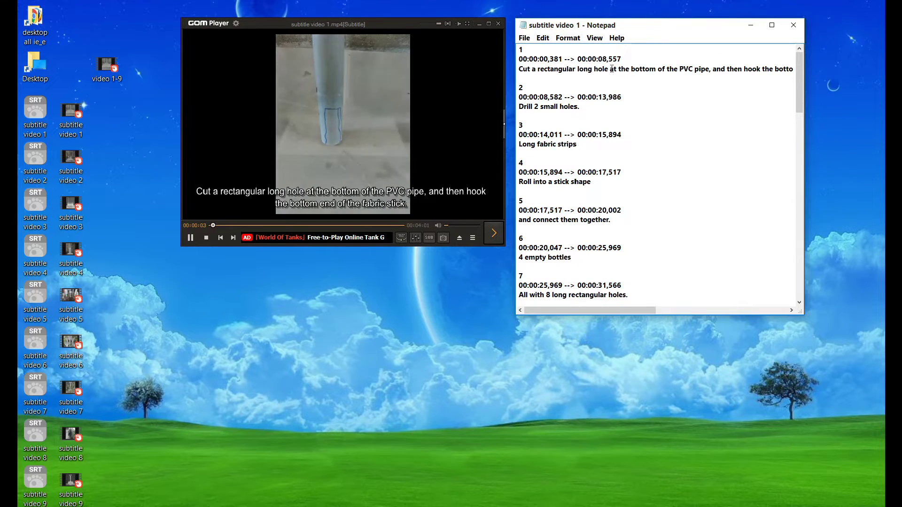
pyautogui.hotkey('shift', 'Down')
pyautogui.hotkey('shift', 'End')
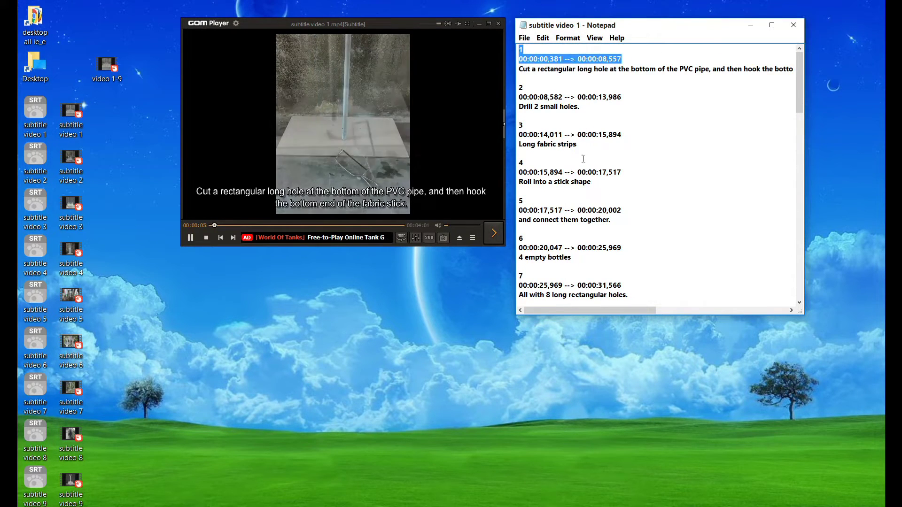
pyautogui.moveTo(796, 83); pyautogui.dragTo(798, 282)
# - Jump the video near its end, select final entry 27, then close the player and Notepad
pyautogui.click(755, 275)
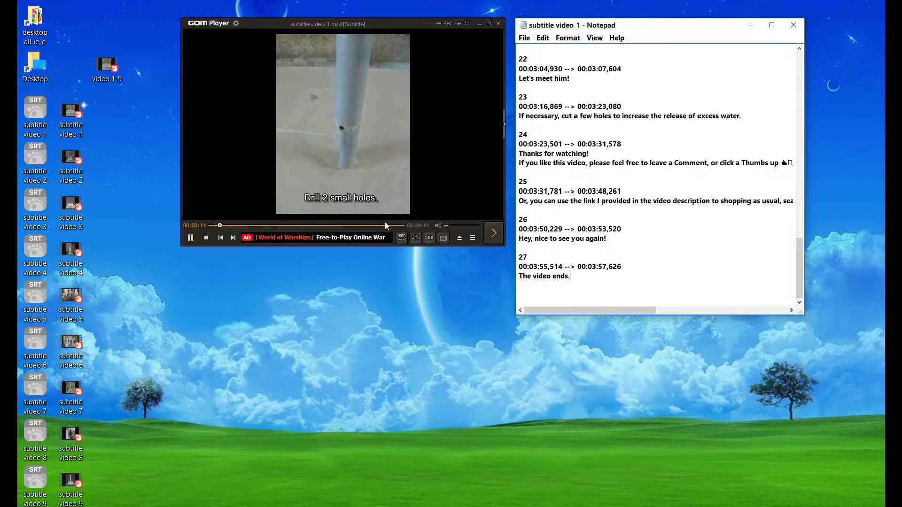
pyautogui.click(398, 226)
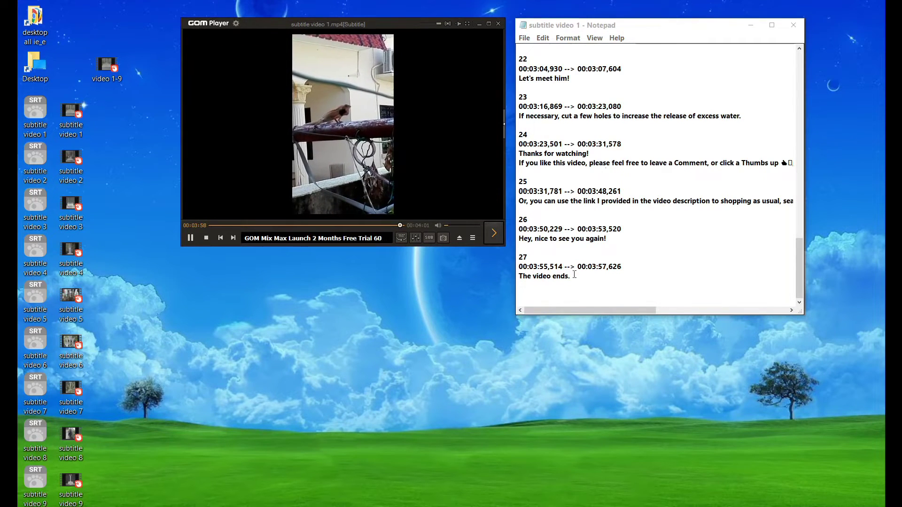
pyautogui.moveTo(583, 278); pyautogui.dragTo(518, 256)
pyautogui.click(498, 23)
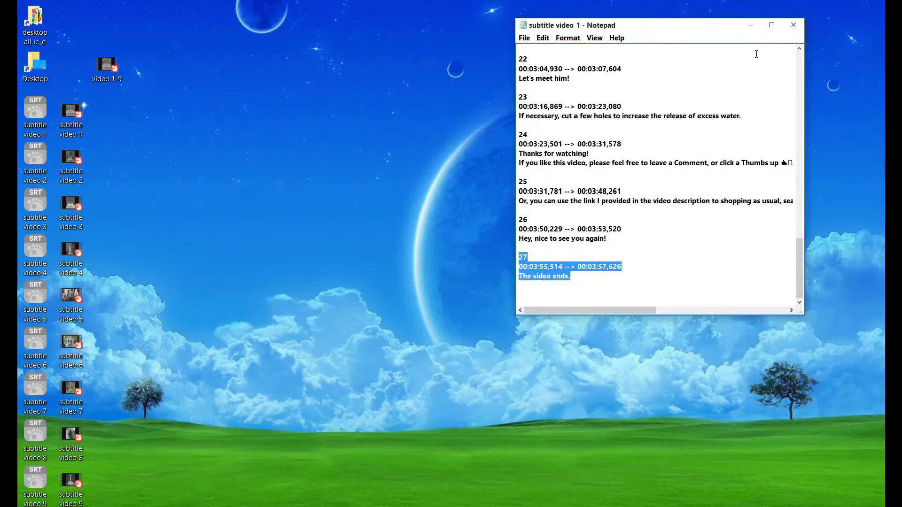
pyautogui.click(793, 25)
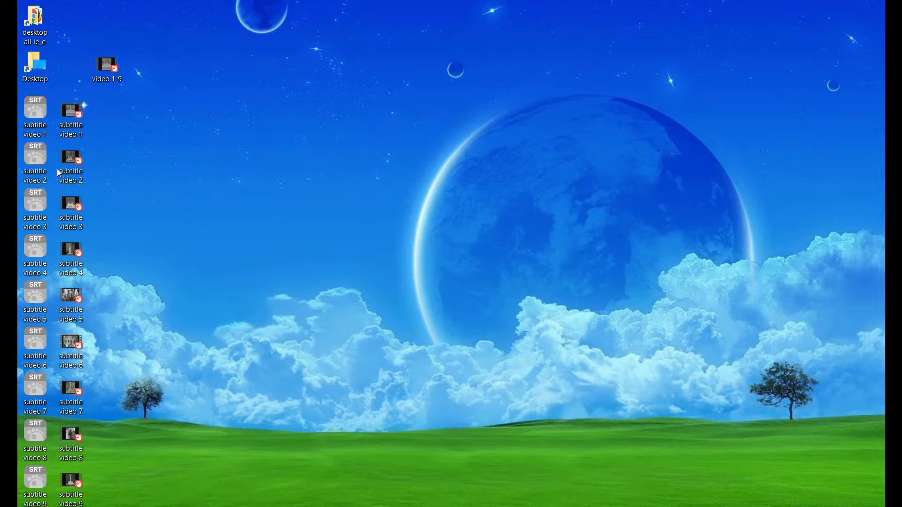
# - Open subtitle video 1.srt in Notepad via Edit and select its first subtitle block
pyautogui.press('ctrl+super+o')
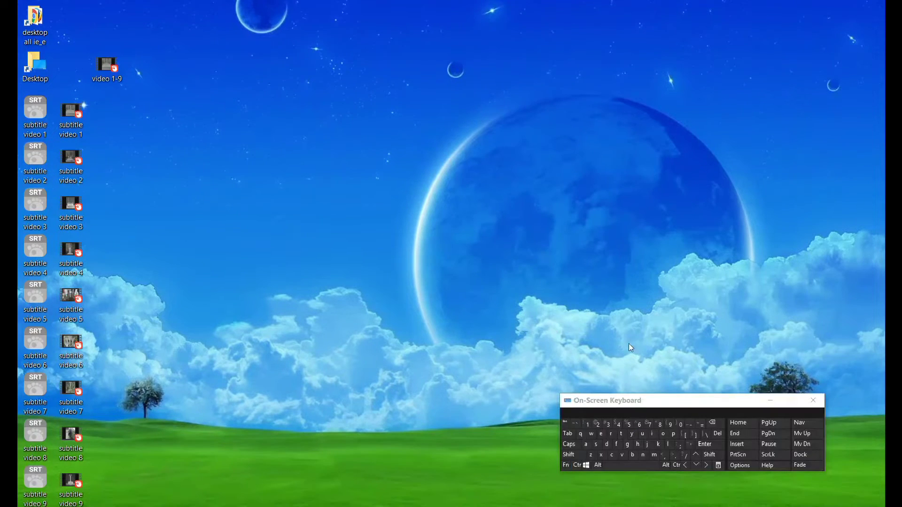
pyautogui.click(771, 400)
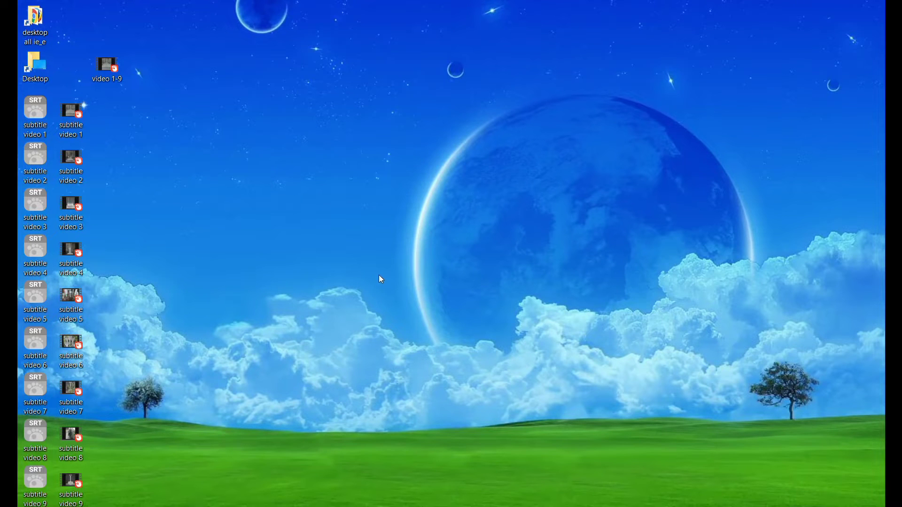
pyautogui.rightClick(33, 108)
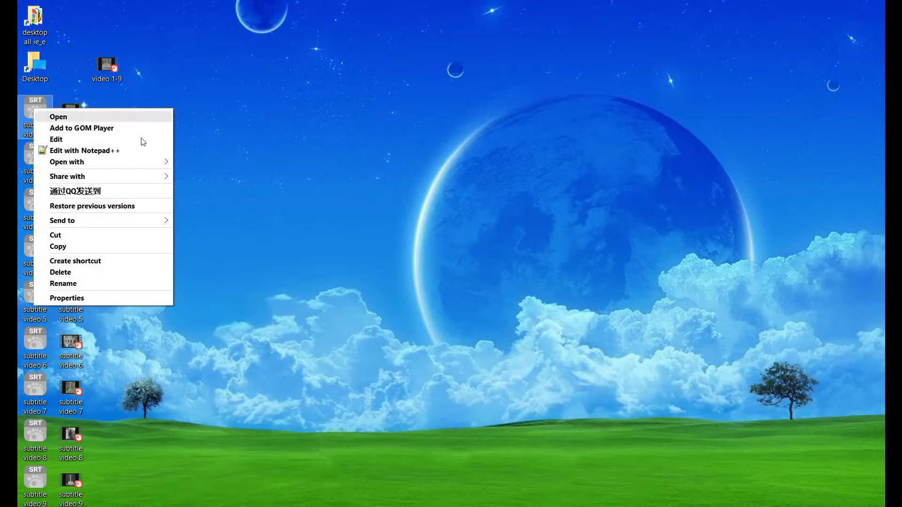
pyautogui.click(64, 139)
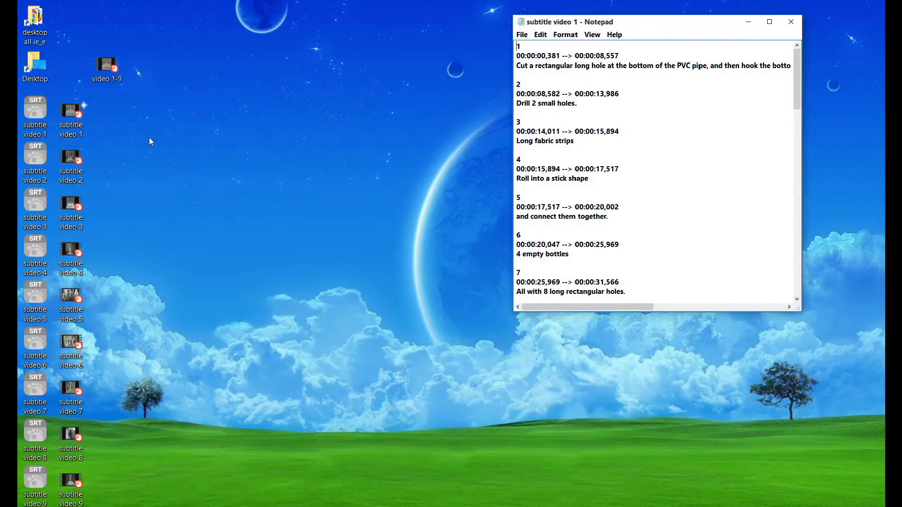
pyautogui.moveTo(534, 75); pyautogui.dragTo(517, 45)
# - Play video 1 in GOM Player, pause it, and select final entry 27 in Notepad
pyautogui.doubleClick(71, 112)
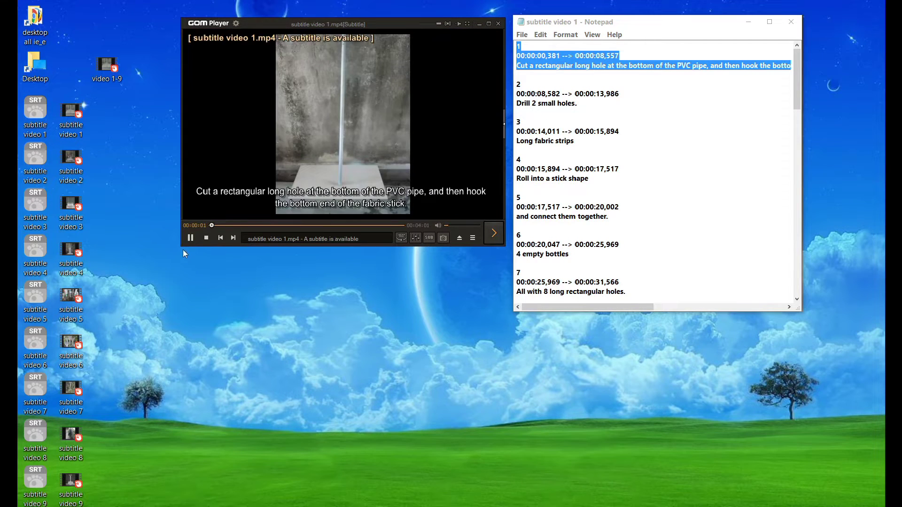
pyautogui.click(191, 237)
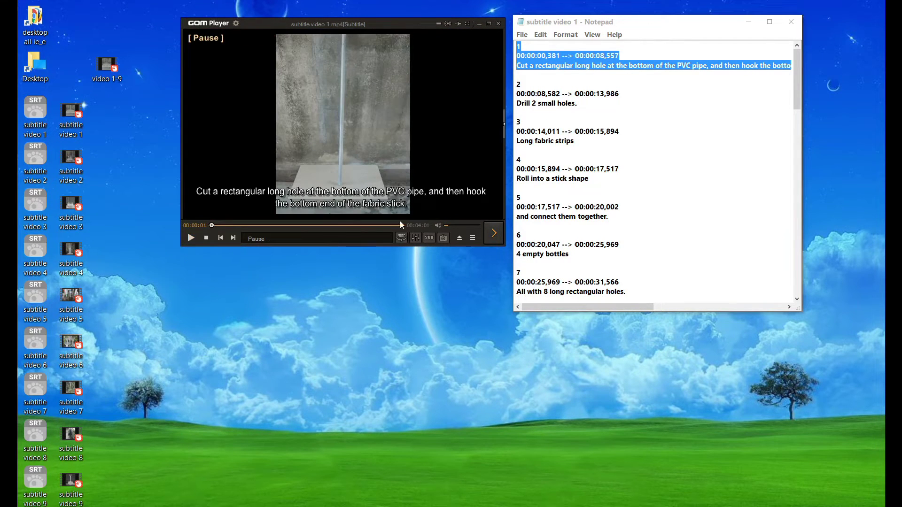
pyautogui.scroll(-9, 783, 168)
pyautogui.scroll(-20, 783, 168)
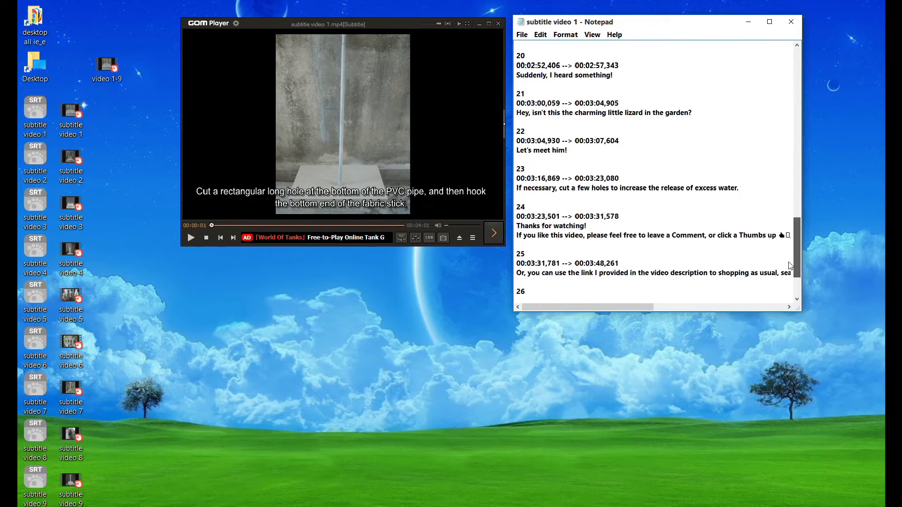
pyautogui.moveTo(577, 274); pyautogui.dragTo(504, 252)
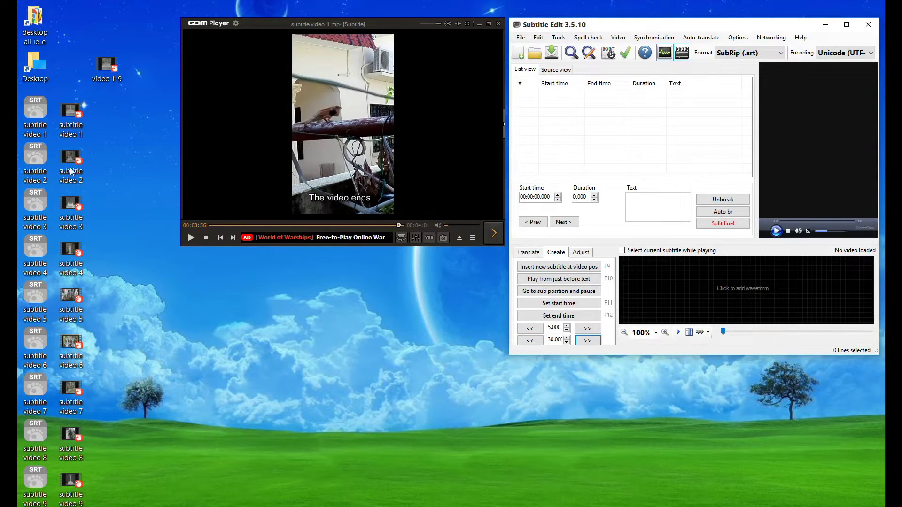
# - Load subtitle video 1.srt into Subtitle Edit, attach video 1-9.mp4 as preview, and jump to line 27
pyautogui.moveTo(34, 115); pyautogui.dragTo(598, 141)
pyautogui.press('Down')
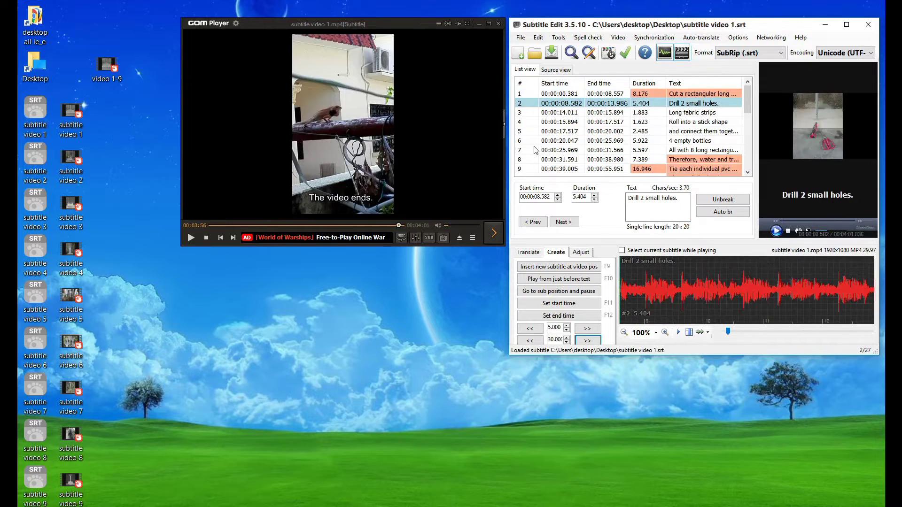
pyautogui.click(107, 65)
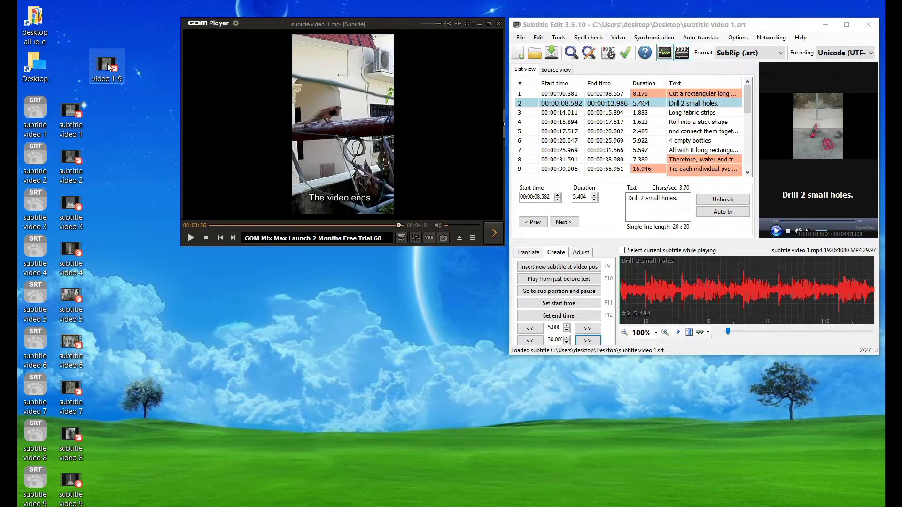
pyautogui.moveTo(100, 63); pyautogui.dragTo(810, 117)
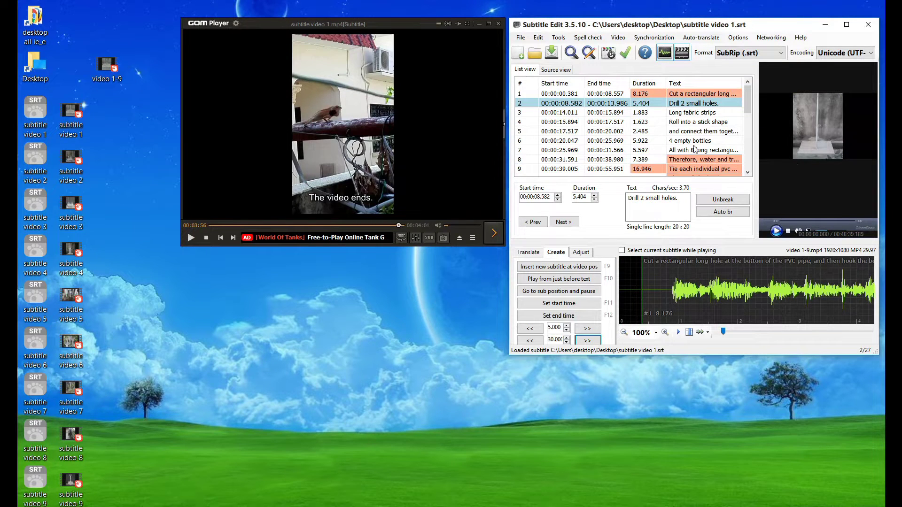
pyautogui.click(639, 105)
pyautogui.click(646, 96)
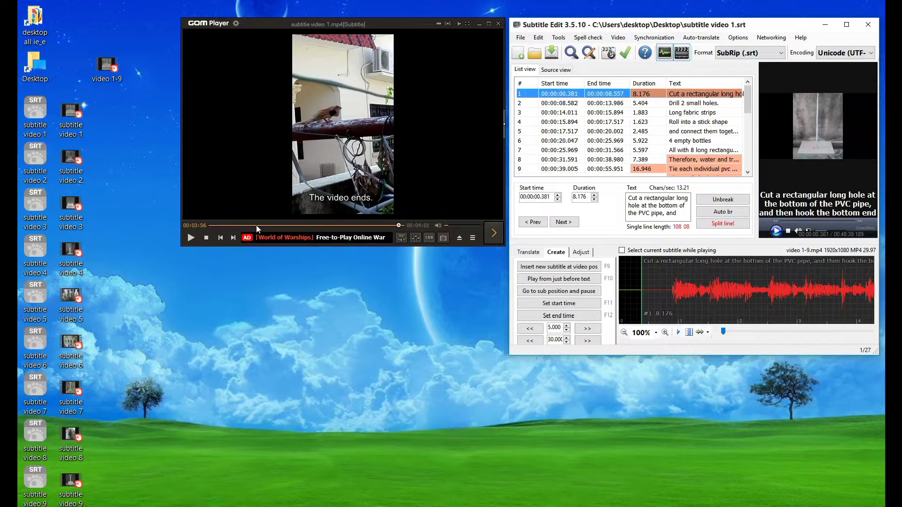
pyautogui.press('End')
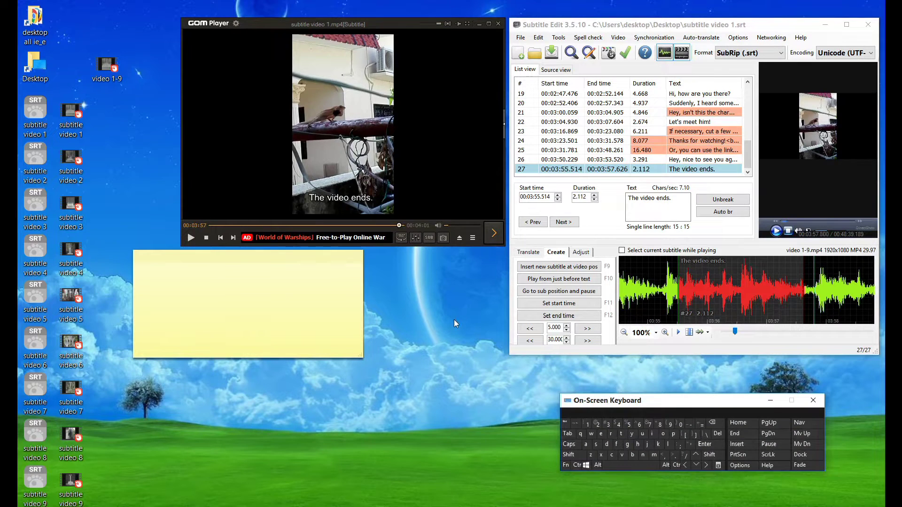
# - Save the subtitles as 'video 1.srt' on the Desktop, editing the name with the on-screen keyboard
pyautogui.click(533, 43)
pyautogui.click(537, 38)
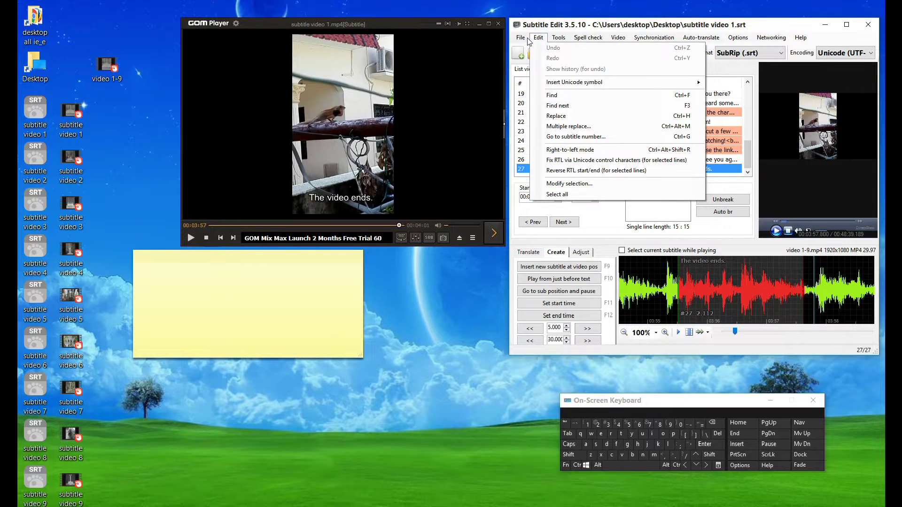
pyautogui.moveTo(522, 38)
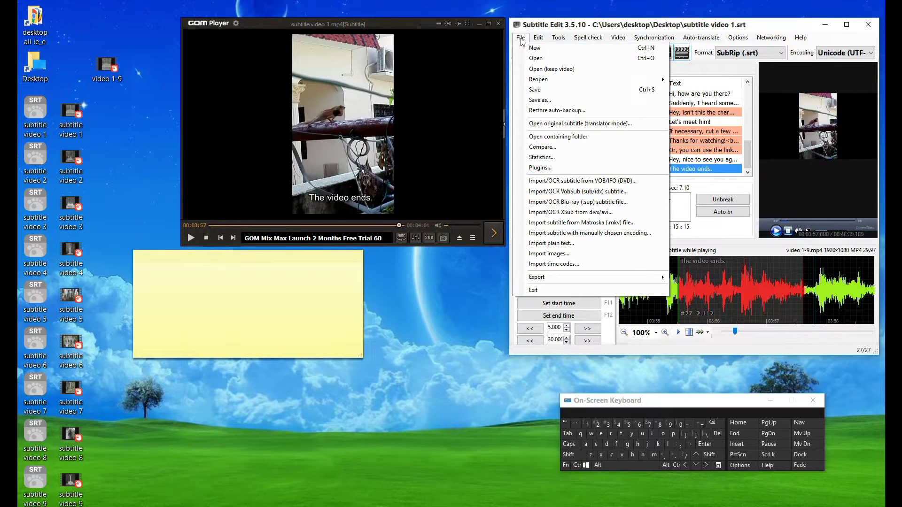
pyautogui.click(536, 99)
pyautogui.click(310, 182)
pyautogui.click(688, 405)
pyautogui.doubleClick(262, 219)
pyautogui.click(721, 423)
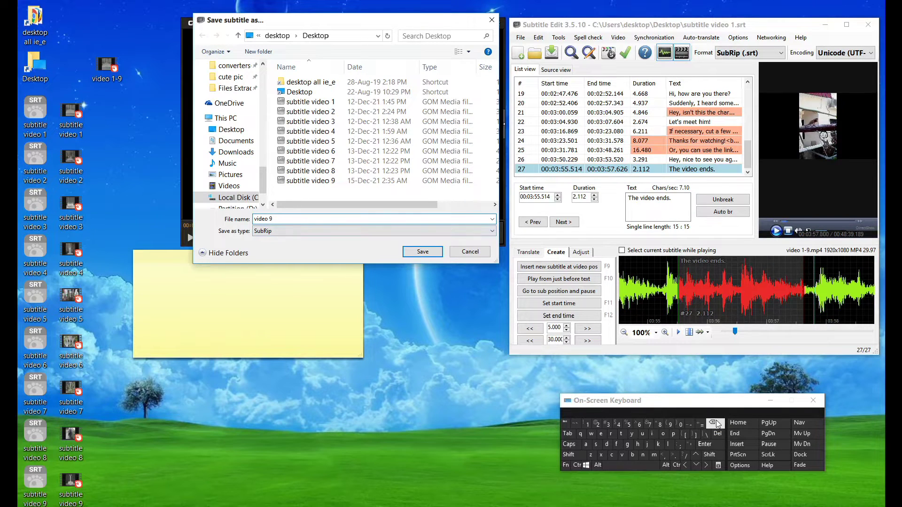
pyautogui.click(716, 423)
pyautogui.click(596, 425)
pyautogui.click(712, 423)
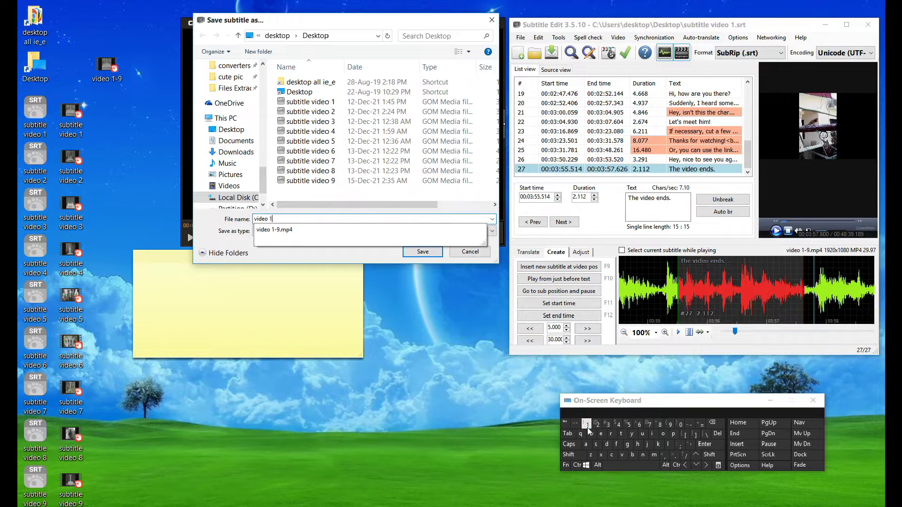
pyautogui.click(422, 252)
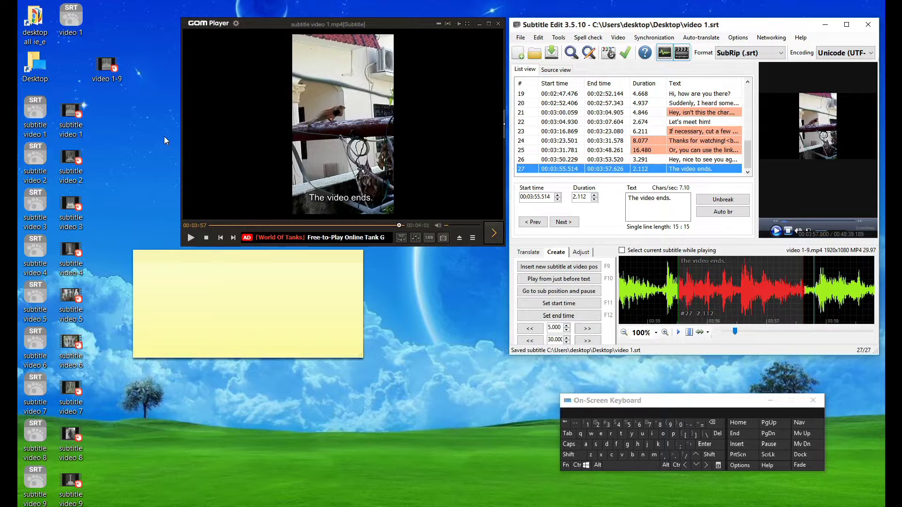
# - Note 'video1 ends at 4m 0.5s' after playing past part 1, then load subtitle video 2.srt
pyautogui.moveTo(71, 16); pyautogui.dragTo(108, 116)
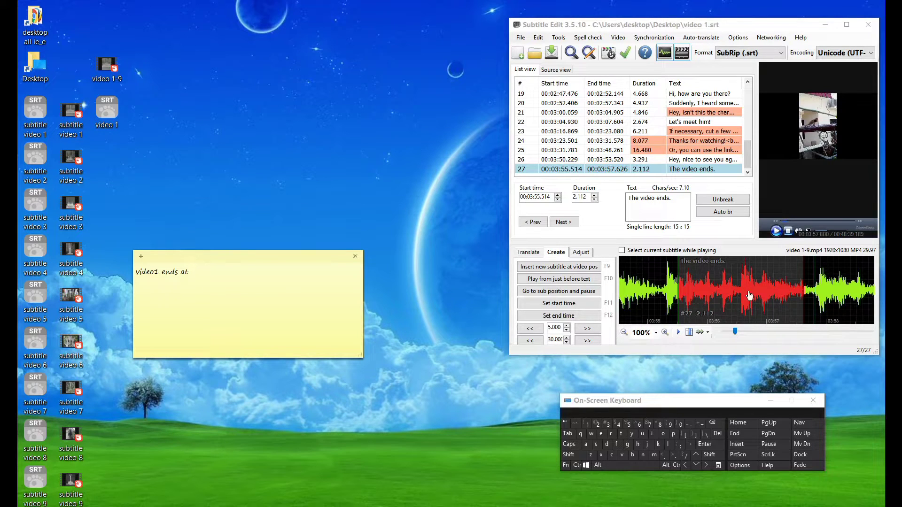
pyautogui.write('4m 0.5s')
pyautogui.click(775, 230)
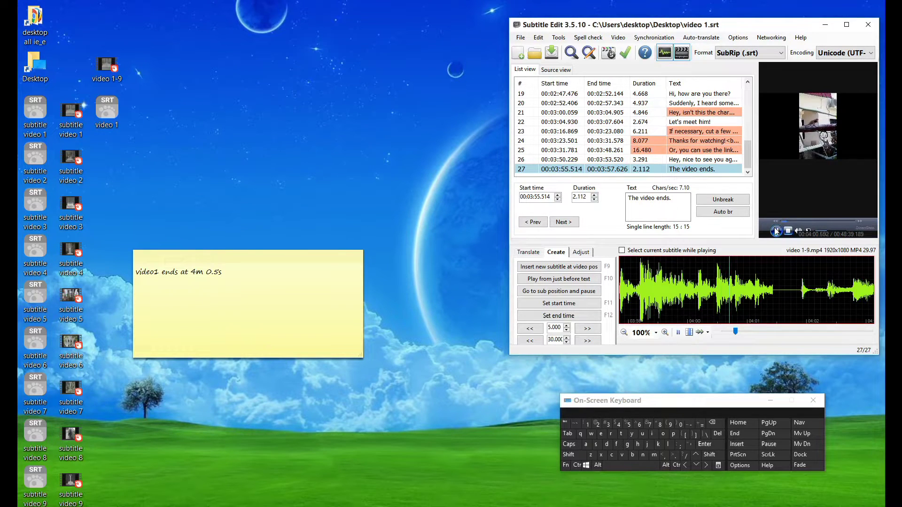
pyautogui.click(776, 230)
pyautogui.click(238, 277)
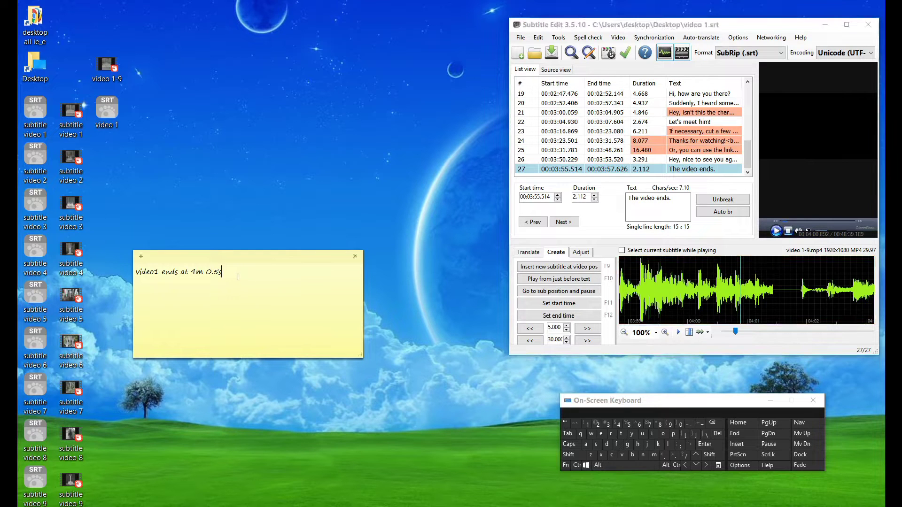
pyautogui.moveTo(220, 272); pyautogui.dragTo(190, 272)
pyautogui.moveTo(37, 158); pyautogui.dragTo(573, 103)
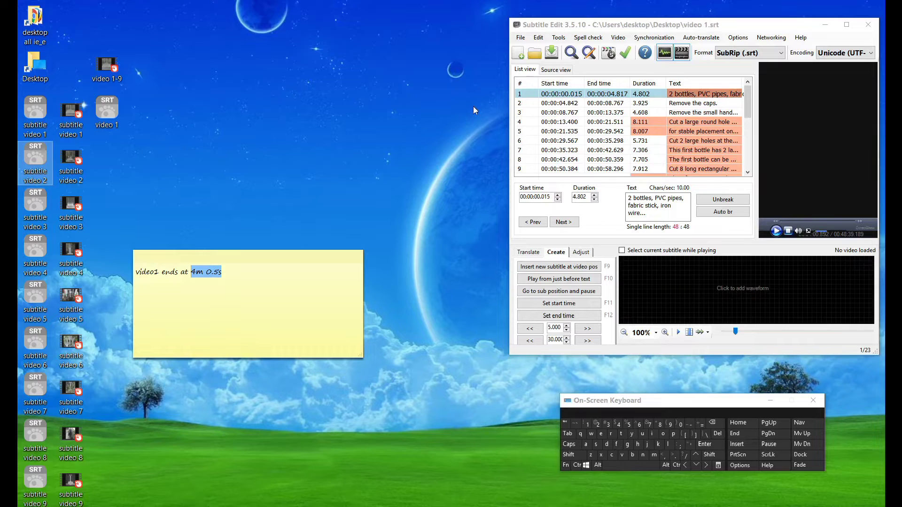
pyautogui.click(572, 113)
pyautogui.click(570, 95)
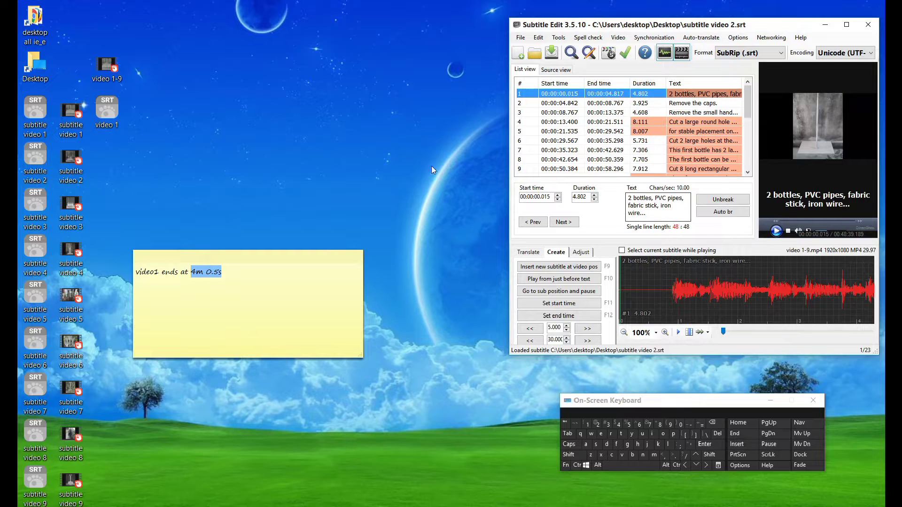
pyautogui.doubleClick(75, 159)
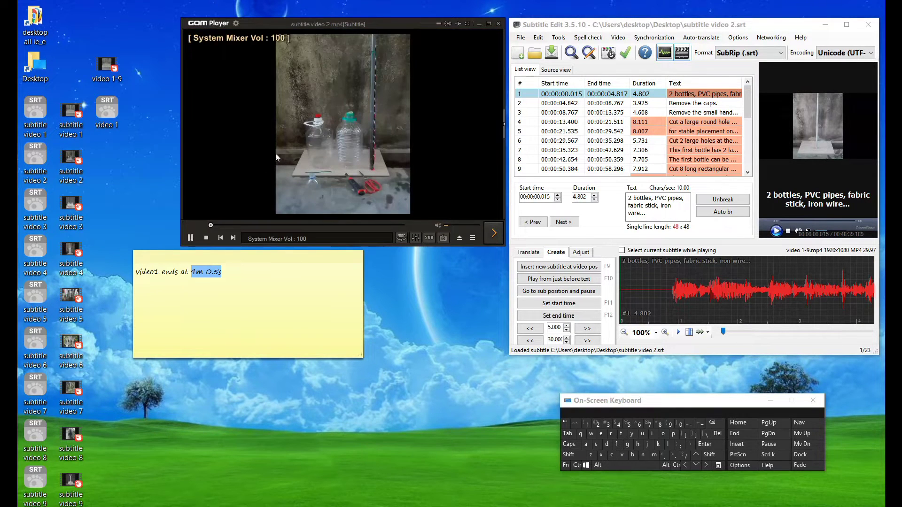
pyautogui.click(190, 237)
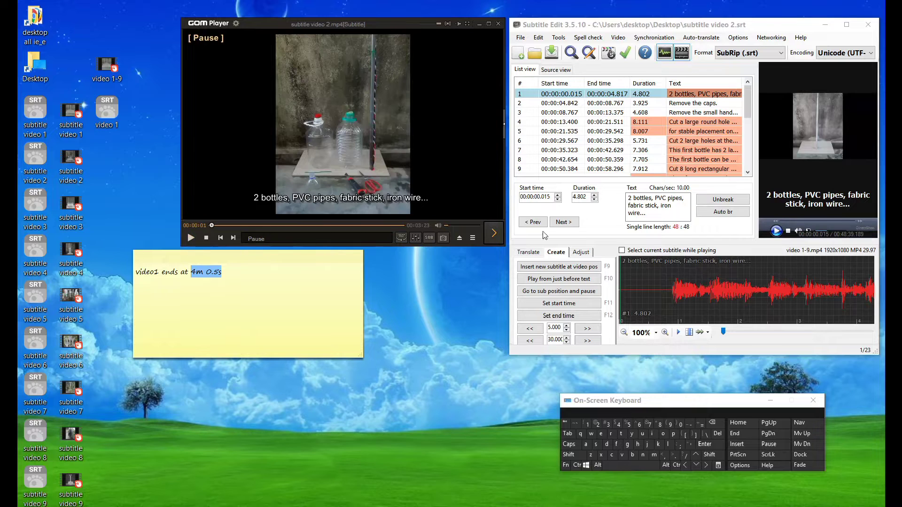
pyautogui.click(599, 132)
pyautogui.click(601, 97)
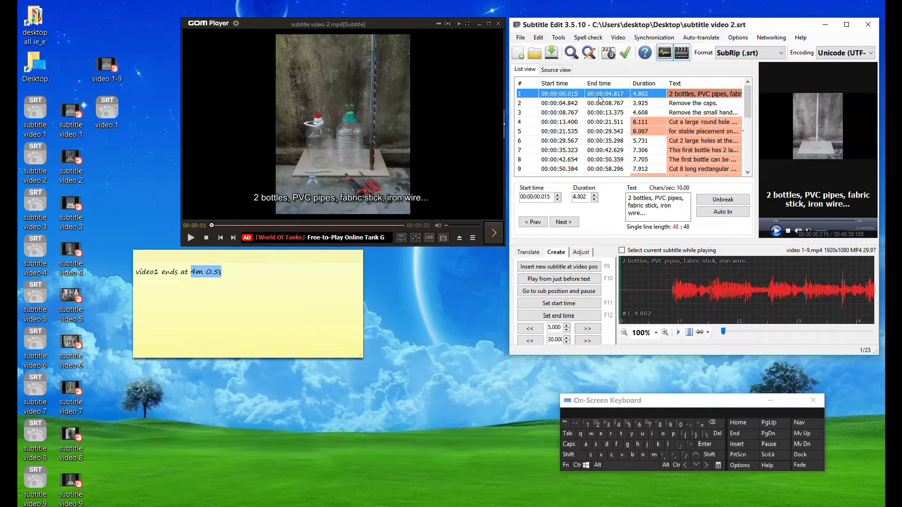
pyautogui.click(775, 231)
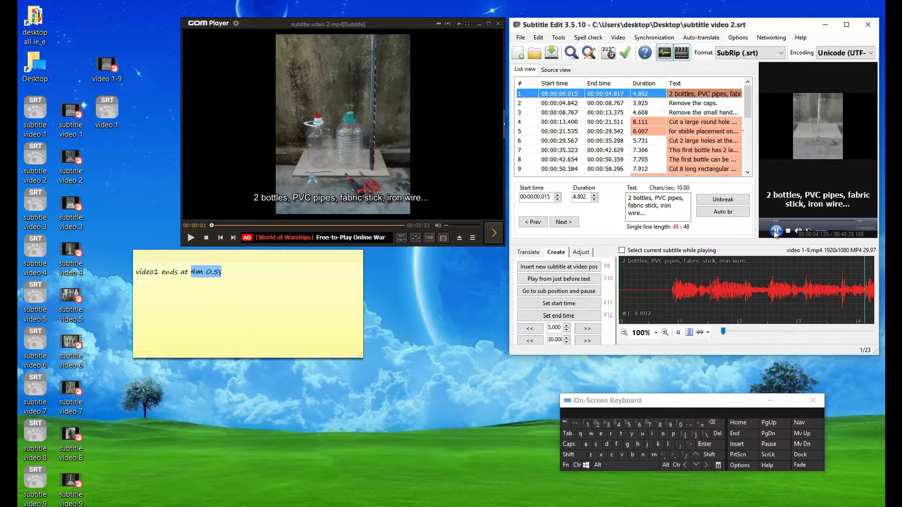
pyautogui.click(775, 232)
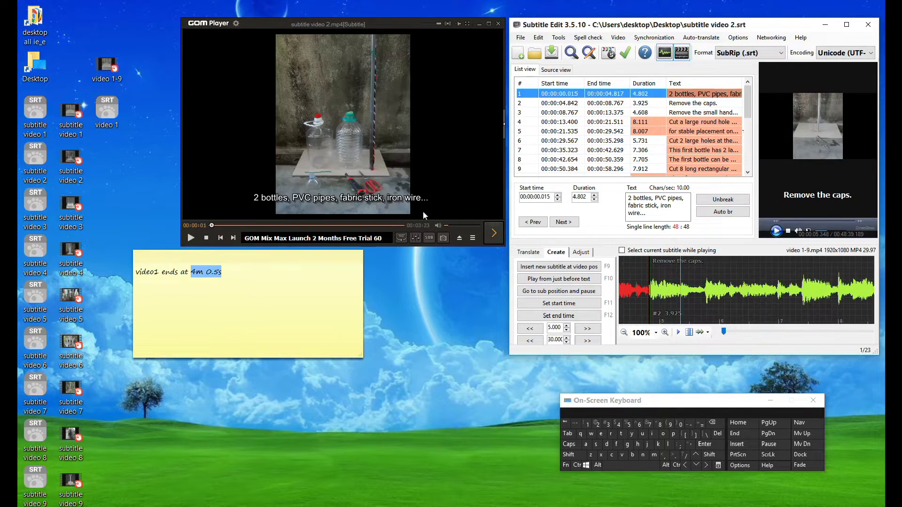
pyautogui.click(191, 238)
pyautogui.click(191, 238)
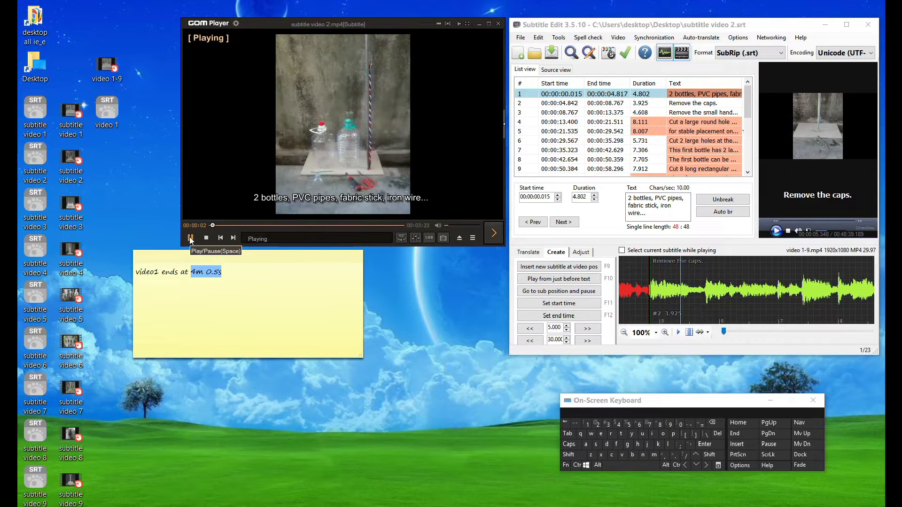
pyautogui.click(196, 239)
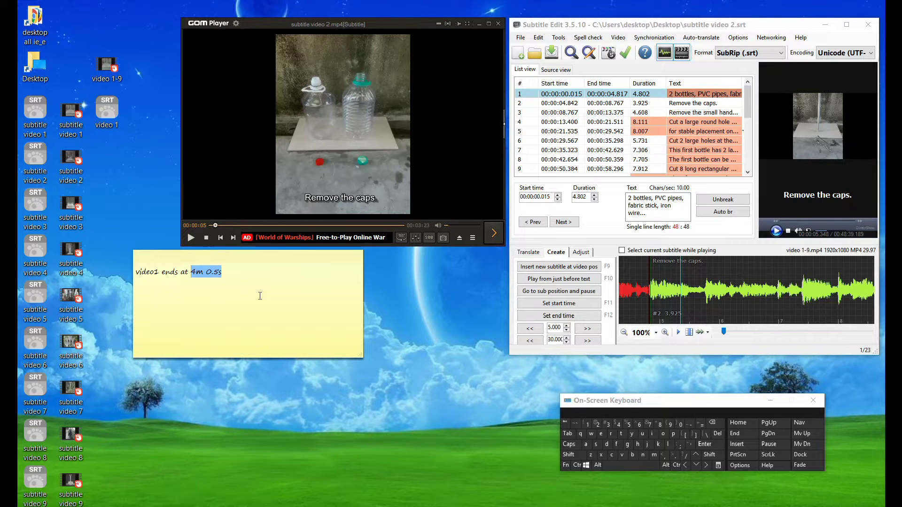
# - Copy the 'video1 ends at 4m 0.5s' line and paste it onto a new note line
pyautogui.click(235, 271)
pyautogui.moveTo(230, 272); pyautogui.dragTo(134, 272)
pyautogui.rightClick(176, 271)
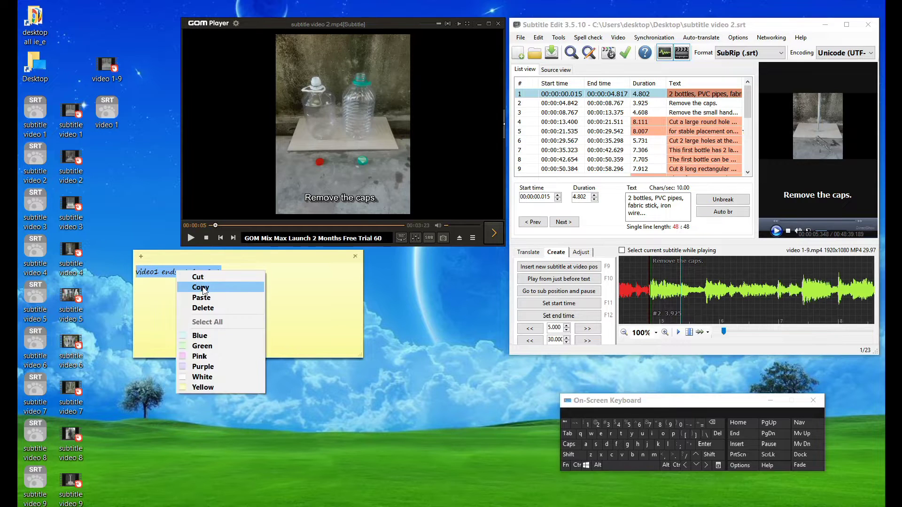
pyautogui.click(205, 287)
pyautogui.click(244, 274)
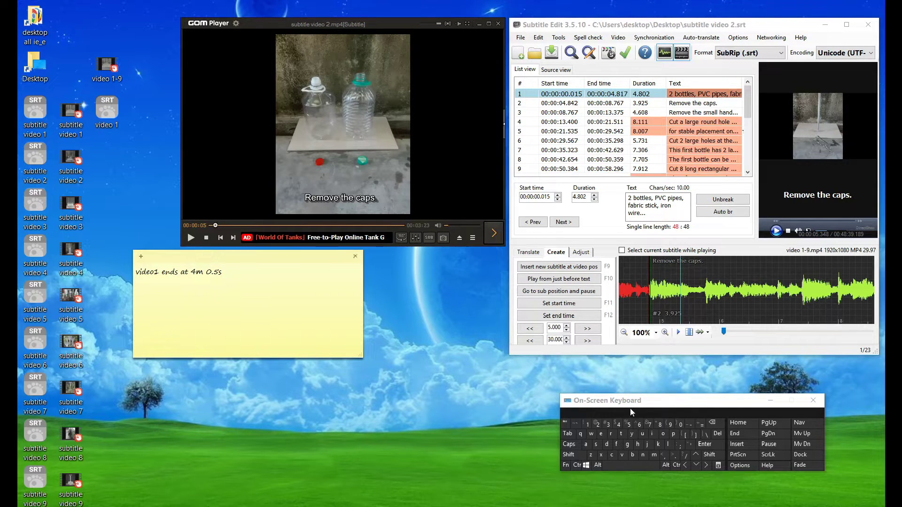
pyautogui.click(704, 443)
pyautogui.rightClick(155, 285)
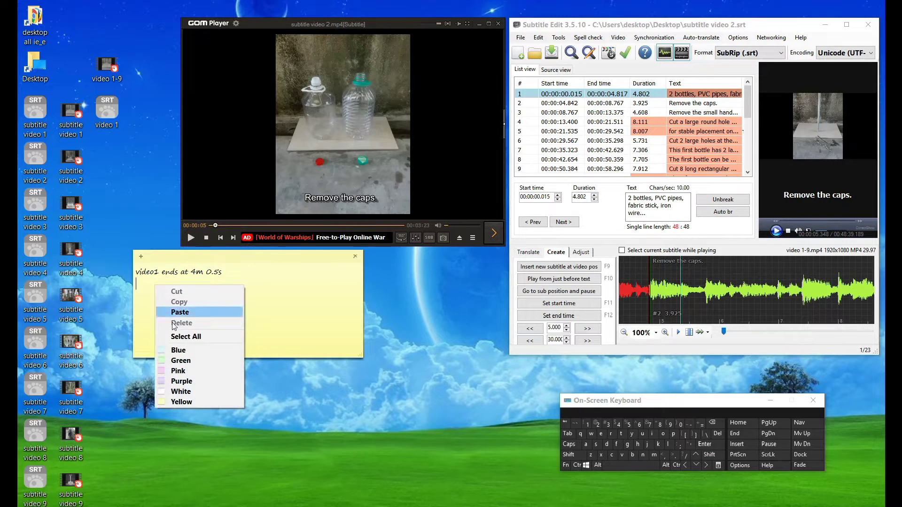
pyautogui.click(176, 314)
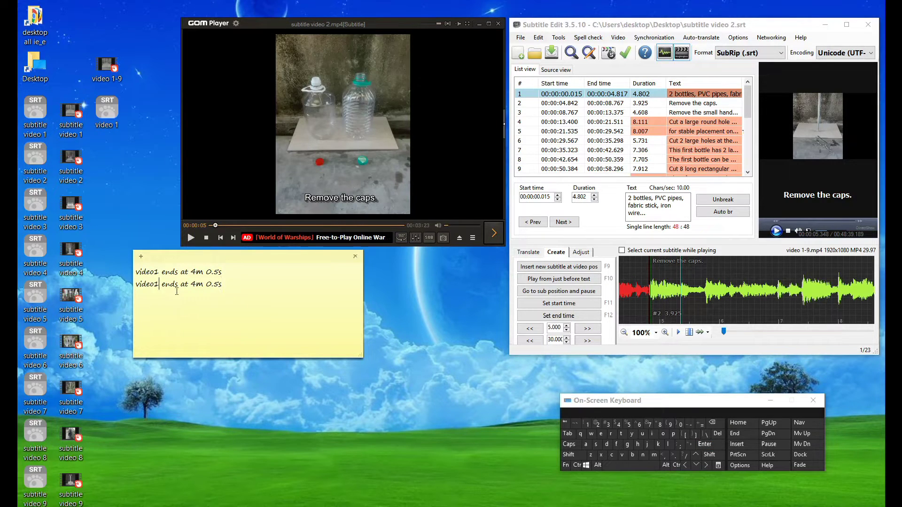
# - Edit the pasted line to read 'video2 starts at 4m 1s' with the on-screen keyboard
pyautogui.click(720, 426)
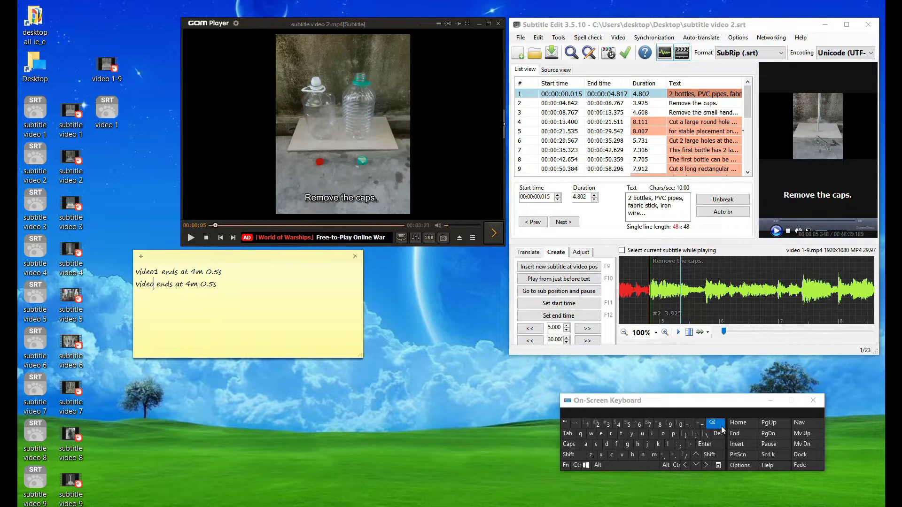
pyautogui.click(597, 424)
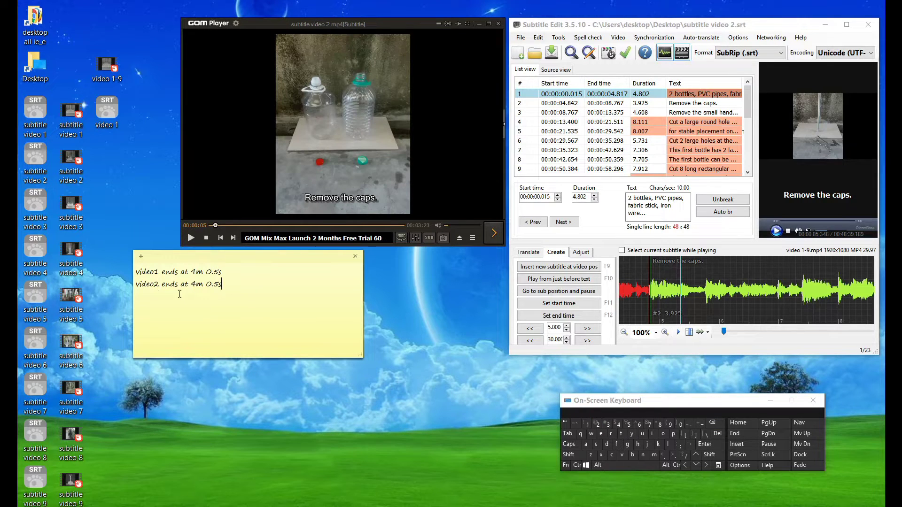
pyautogui.moveTo(171, 285); pyautogui.dragTo(165, 286)
pyautogui.click(596, 444)
pyautogui.click(620, 433)
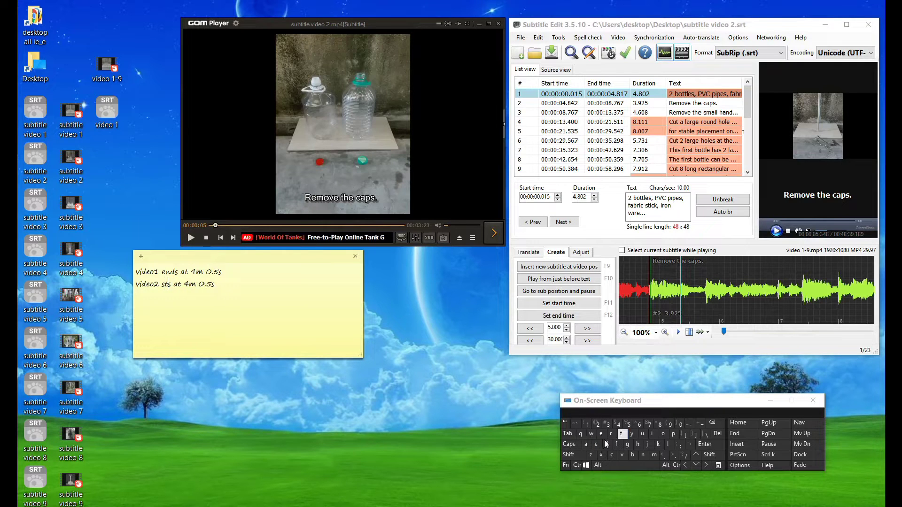
pyautogui.click(588, 444)
pyautogui.click(610, 434)
pyautogui.click(622, 434)
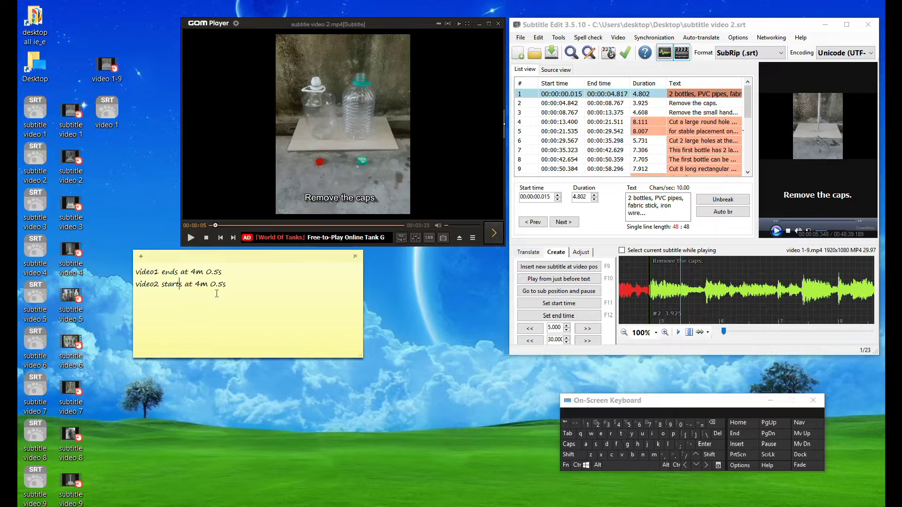
pyautogui.click(712, 422)
pyautogui.click(711, 422)
pyautogui.click(711, 422)
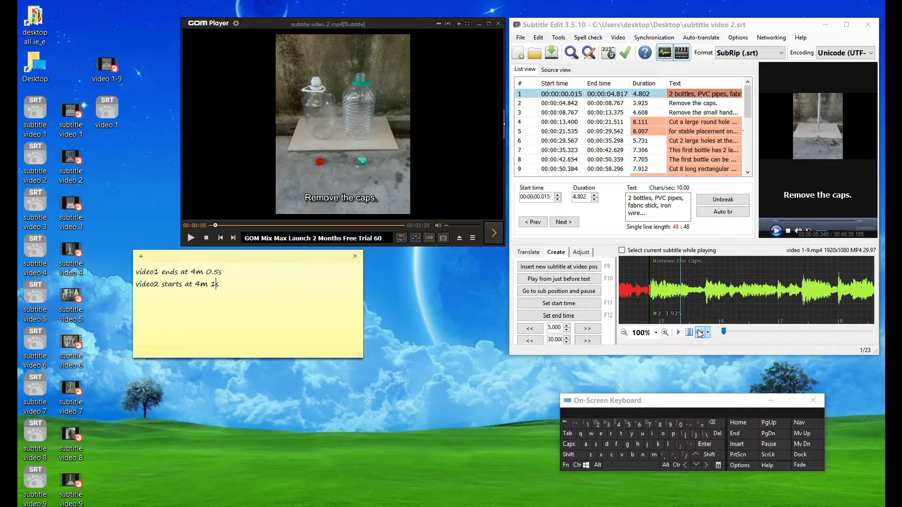
# - Move the waveform playback position and select the '4m 1s' start time in the note
pyautogui.click(690, 318)
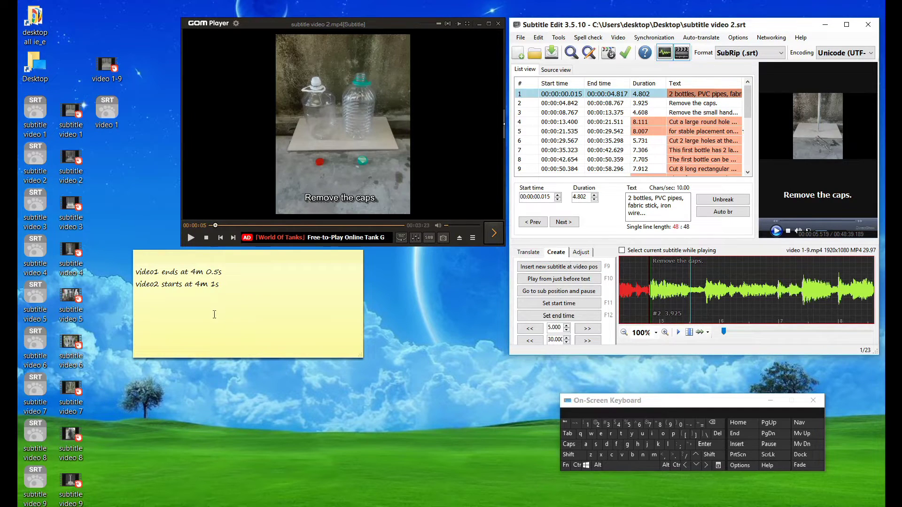
pyautogui.click(218, 284)
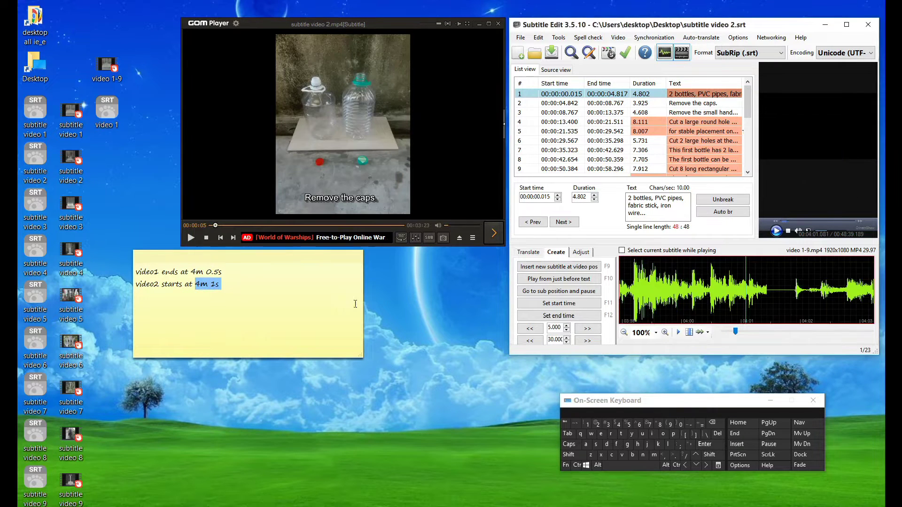
pyautogui.click(195, 284)
pyautogui.moveTo(196, 285); pyautogui.dragTo(221, 285)
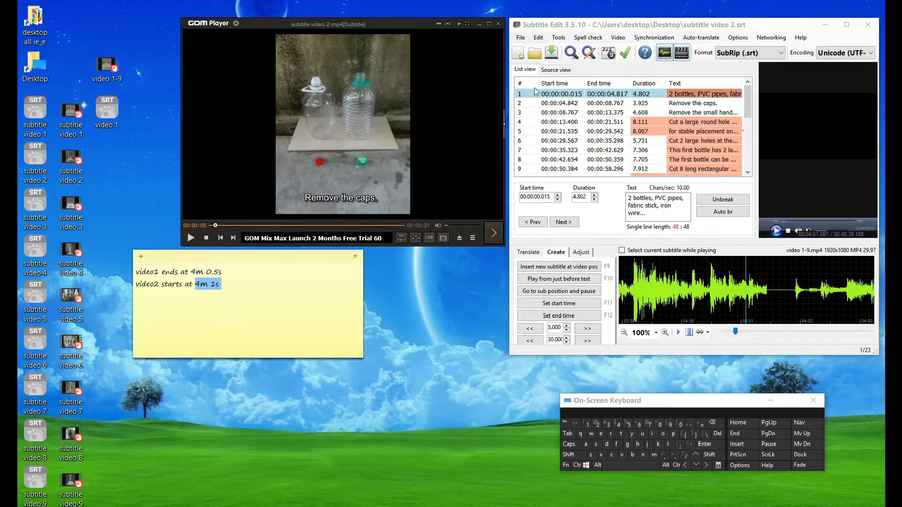
# - Select all 23 lines and show them later by 00:04:01.000, then check line 6's new times
pyautogui.click(559, 38)
pyautogui.click(560, 39)
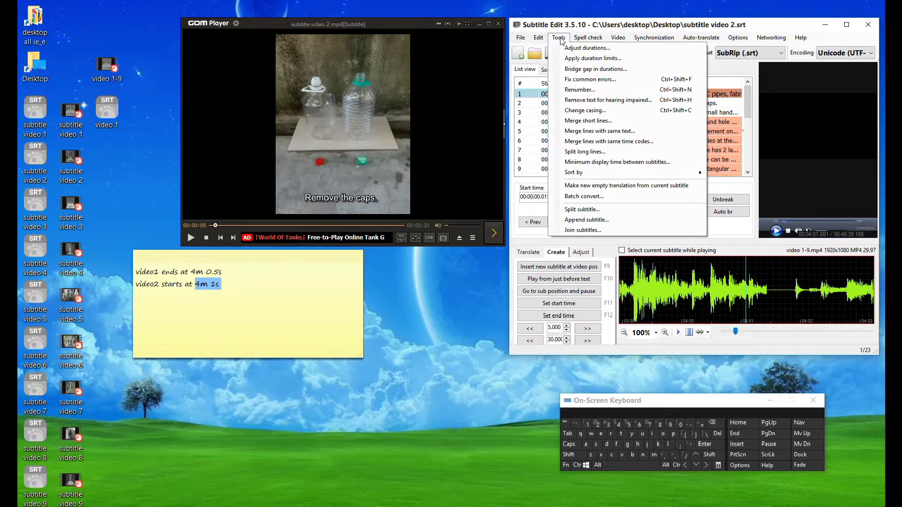
pyautogui.moveTo(539, 38)
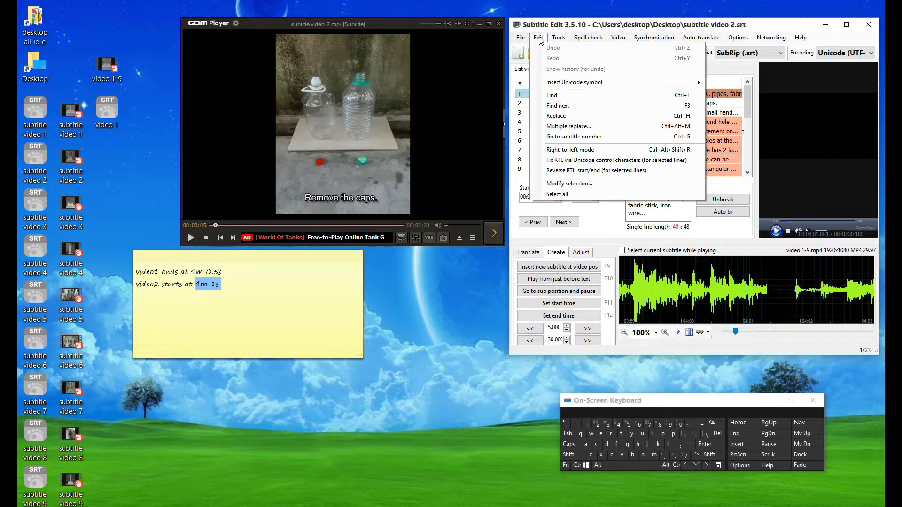
pyautogui.click(563, 194)
pyautogui.rightClick(555, 116)
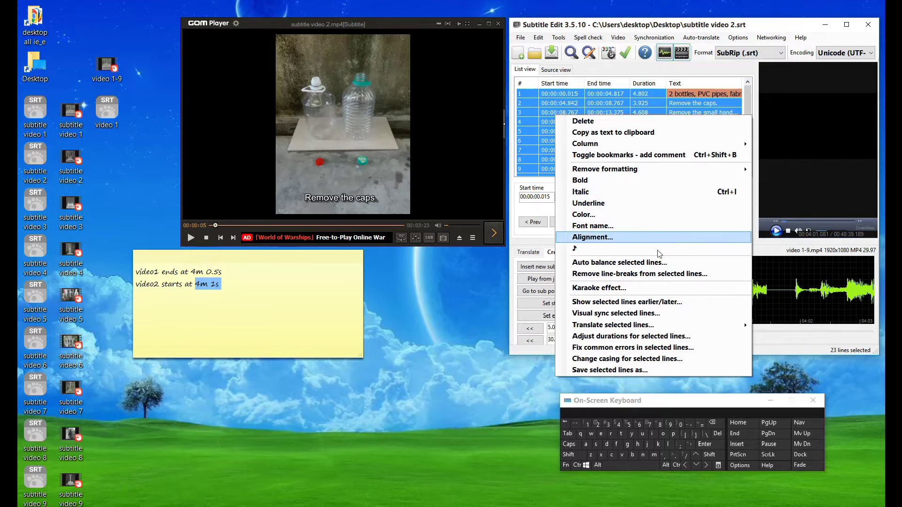
pyautogui.click(698, 306)
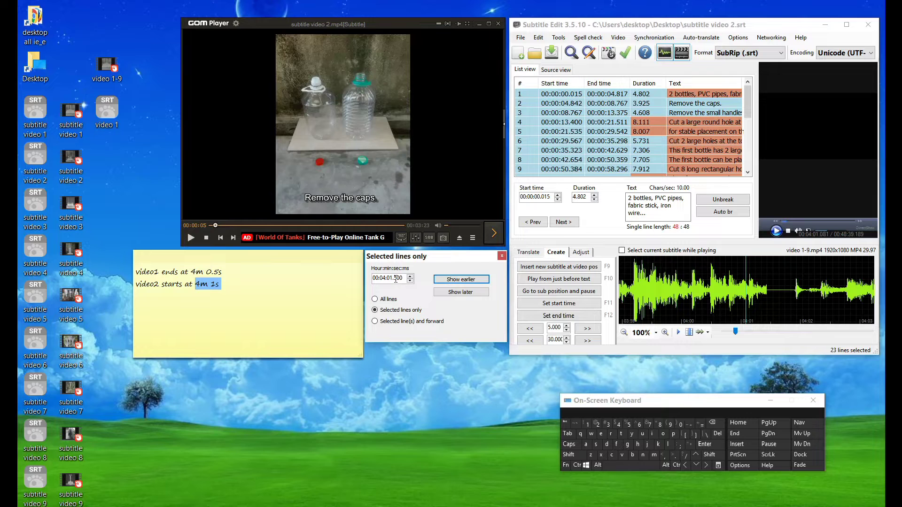
pyautogui.click(712, 423)
pyautogui.click(679, 425)
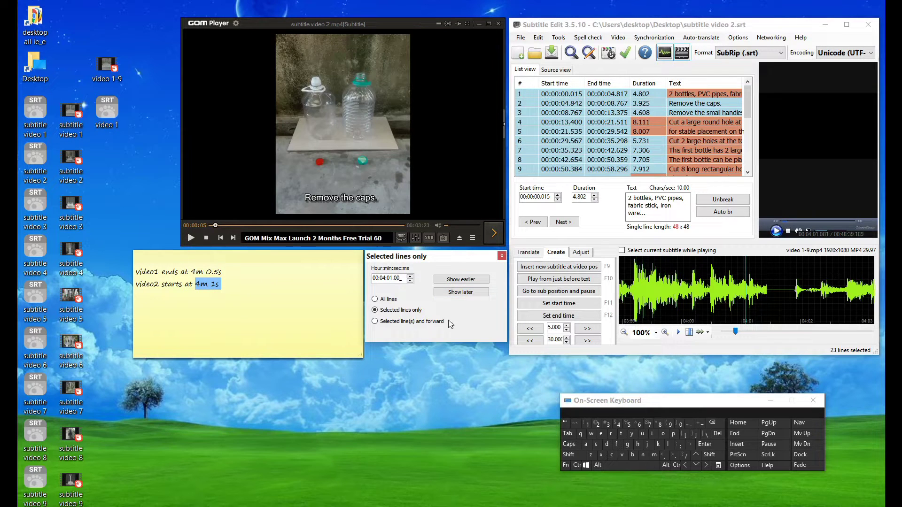
pyautogui.click(460, 293)
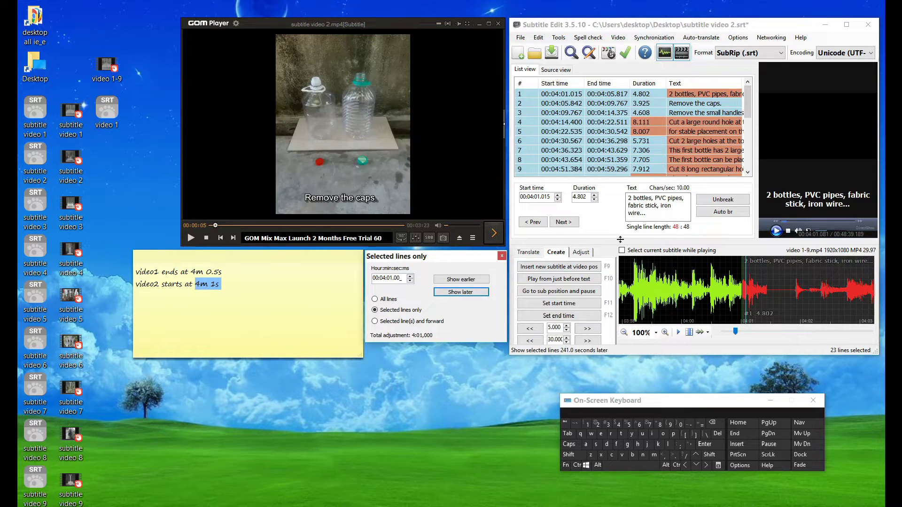
pyautogui.click(600, 141)
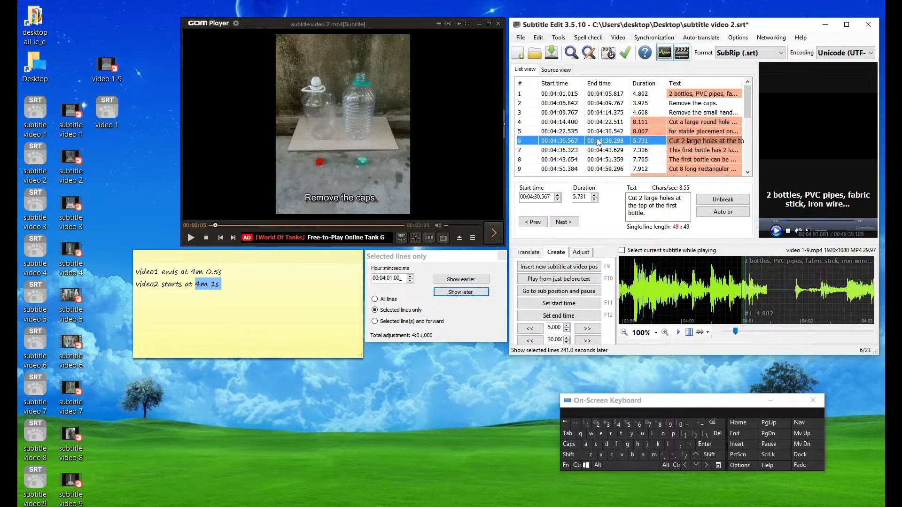
# - Play the preview around 04:00 to check the first shifted subtitle's timing
pyautogui.click(593, 94)
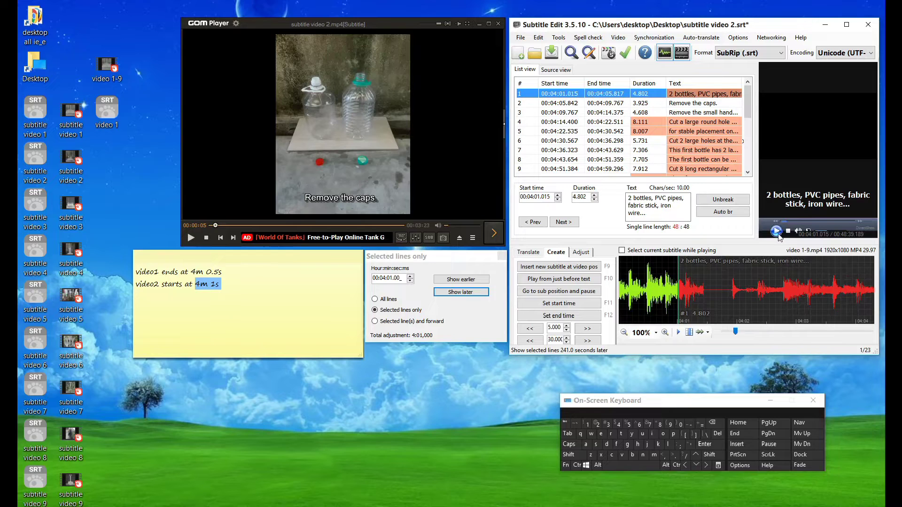
pyautogui.click(775, 230)
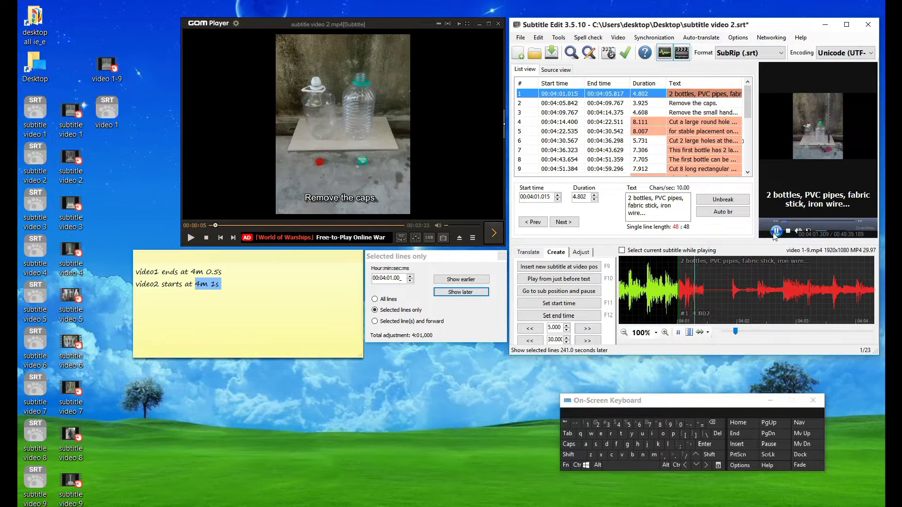
pyautogui.scroll(3, 736, 265)
pyautogui.click(775, 232)
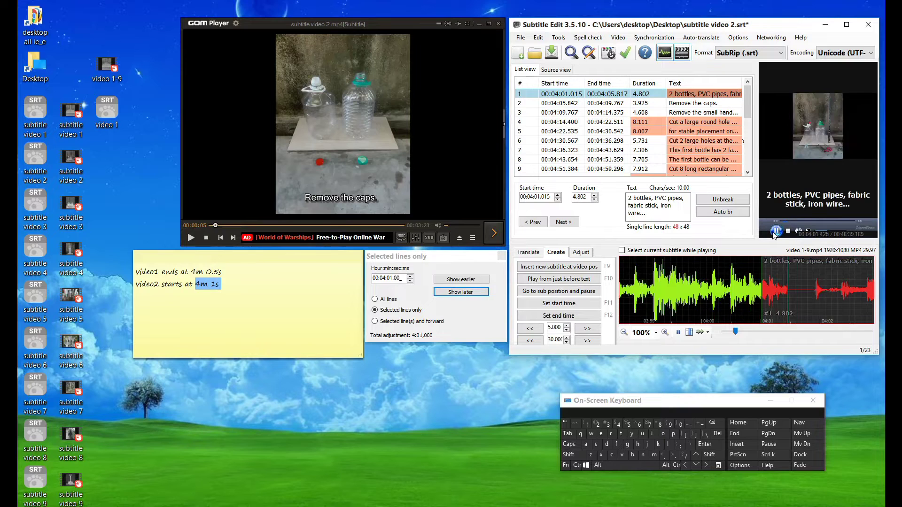
pyautogui.click(775, 231)
pyautogui.click(754, 267)
pyautogui.click(775, 231)
pyautogui.click(775, 231)
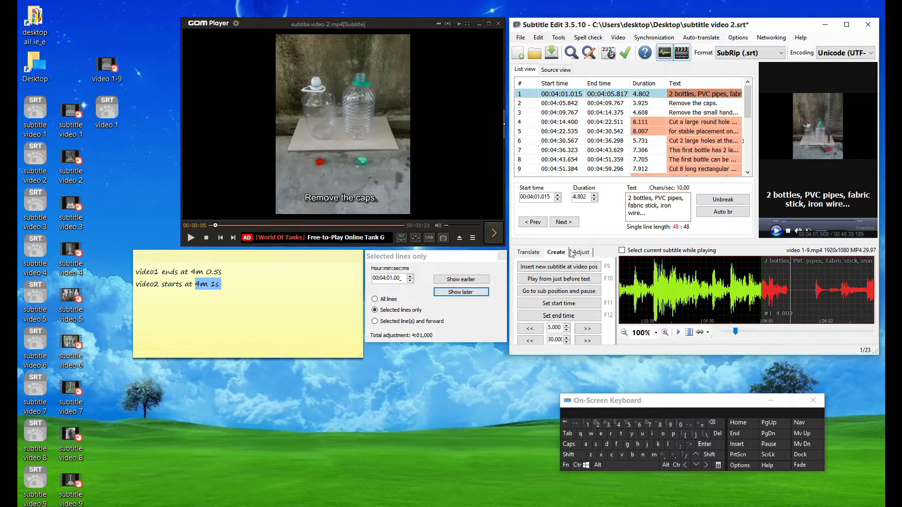
# - Select line 23 and replay it to confirm it runs 00:07:19.401 to 00:07:24.133
pyautogui.click(400, 226)
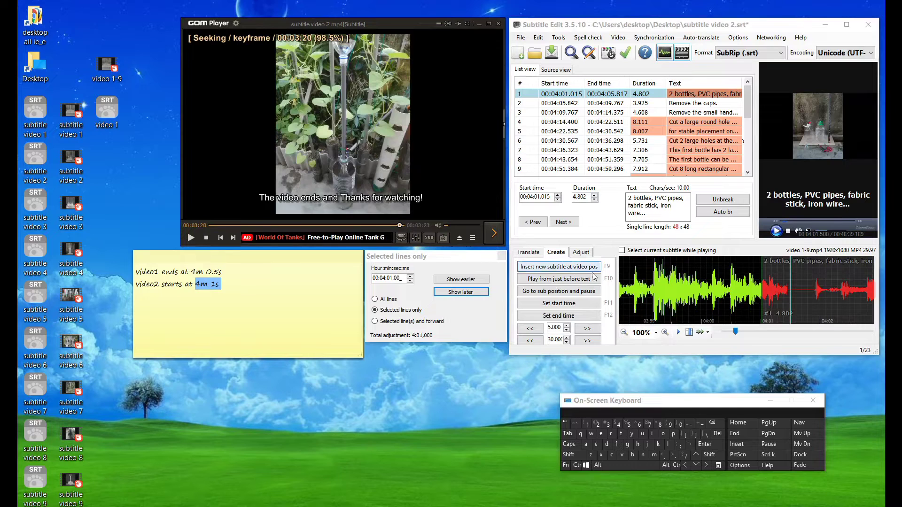
pyautogui.scroll(-5, 643, 142)
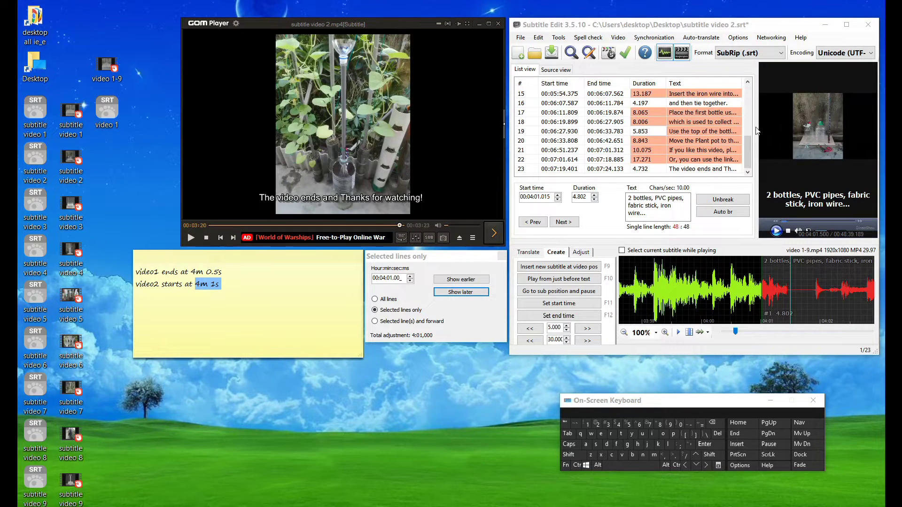
pyautogui.click(605, 170)
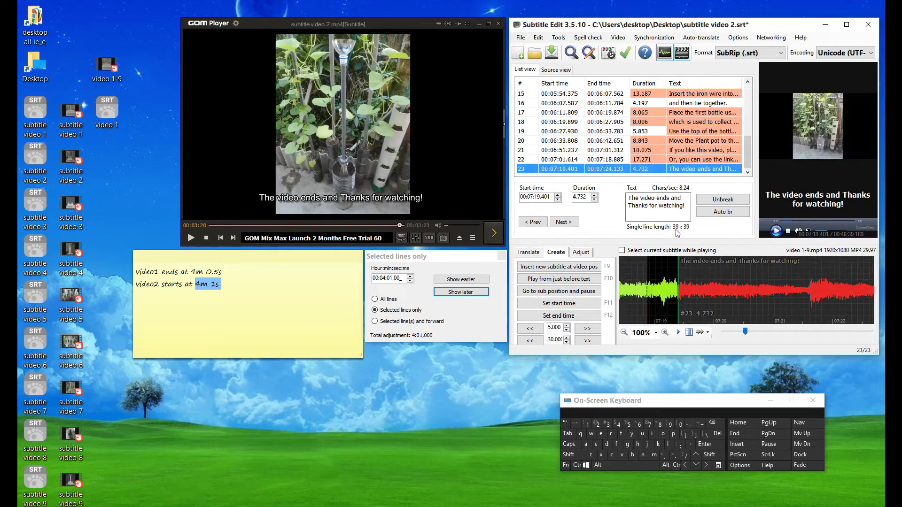
pyautogui.click(774, 231)
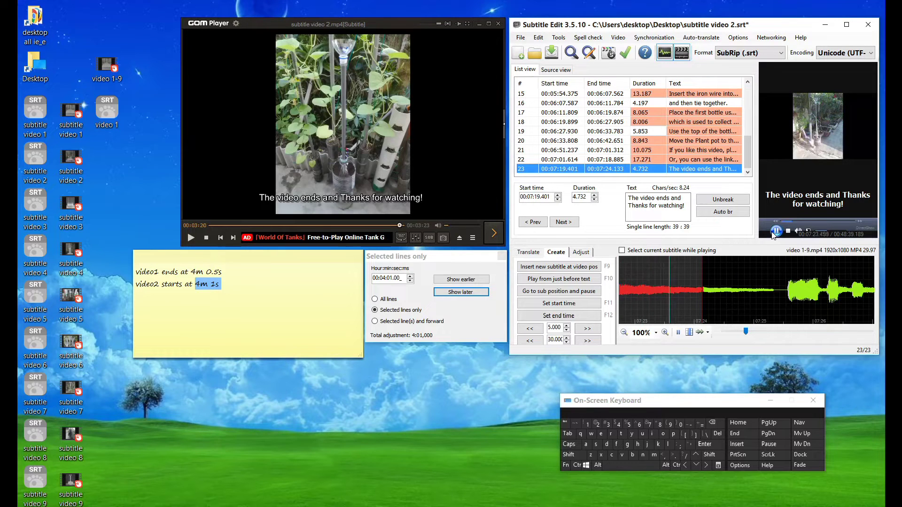
pyautogui.click(774, 231)
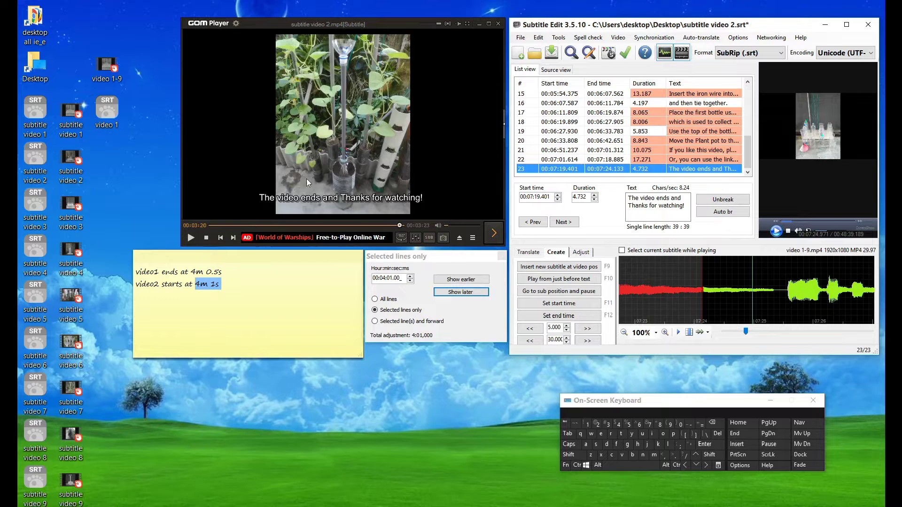
pyautogui.click(668, 280)
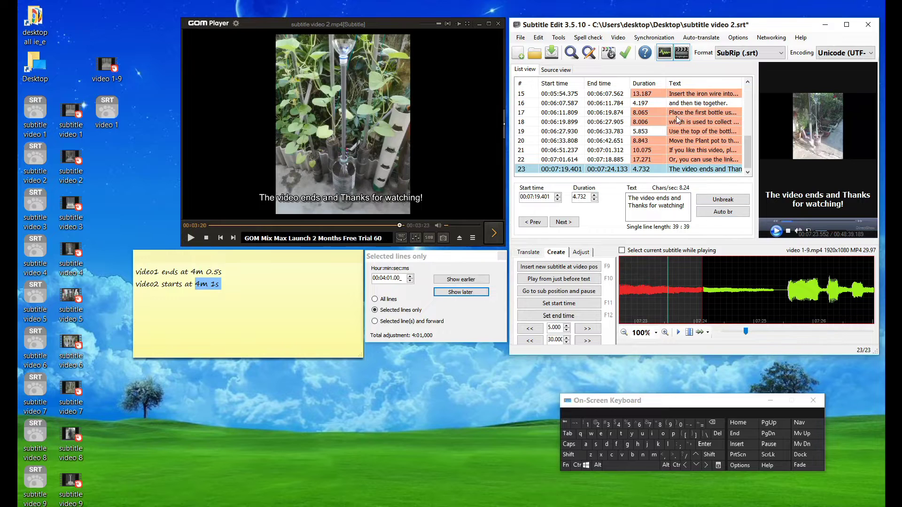
pyautogui.click(775, 231)
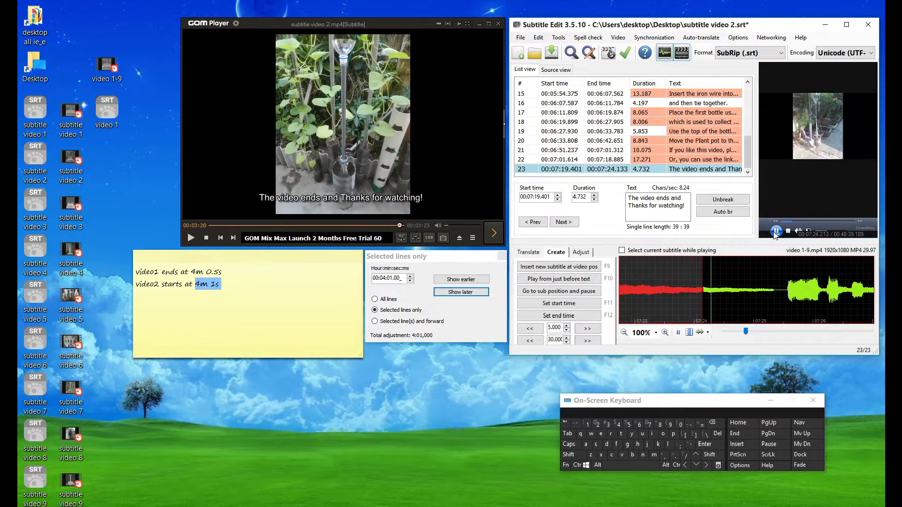
pyautogui.click(689, 283)
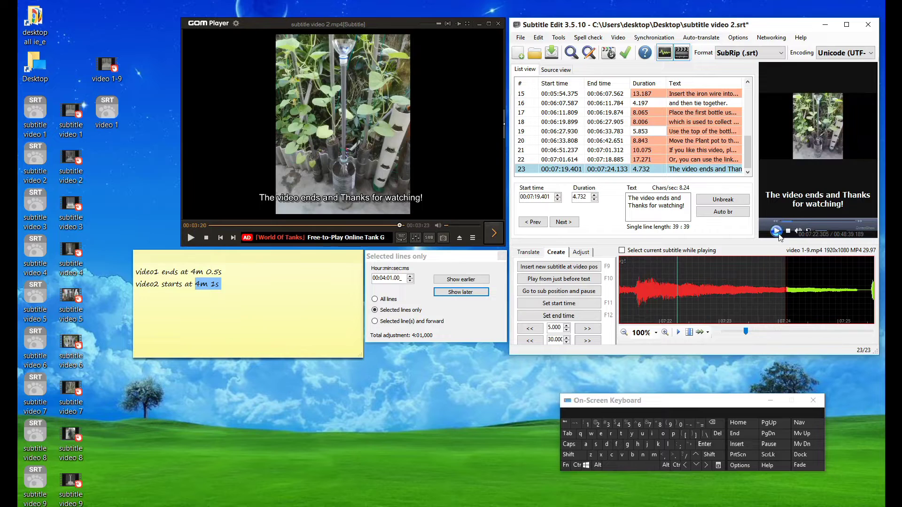
pyautogui.click(775, 231)
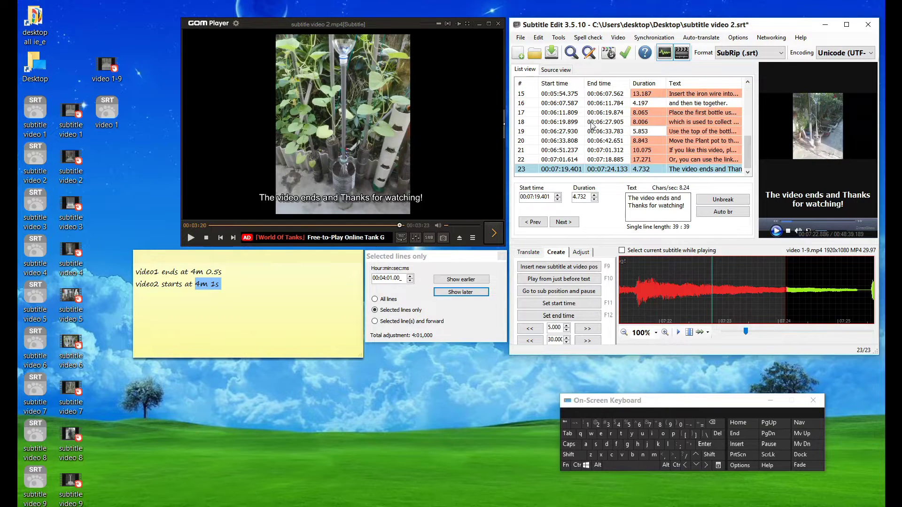
pyautogui.click(520, 37)
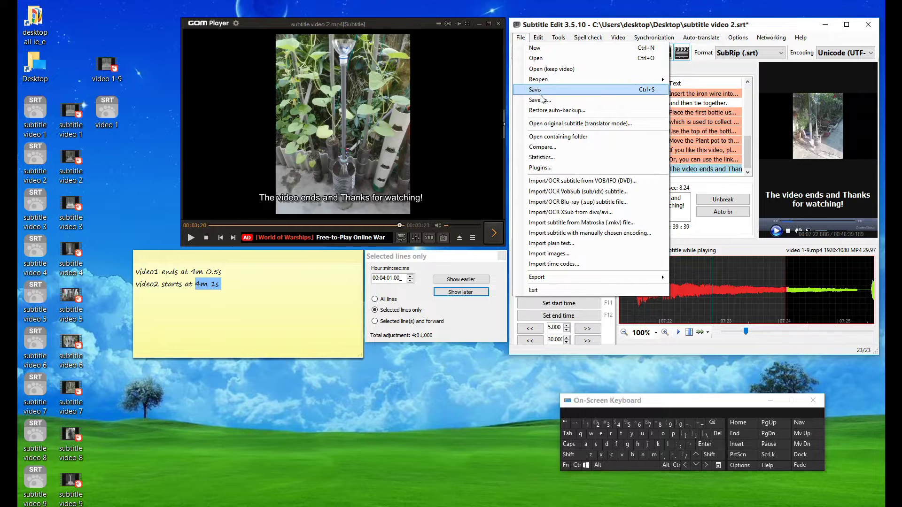
# - Save as 'video 2.srt', renaming from 'video 1', and move the new file next to video 1
pyautogui.click(543, 110)
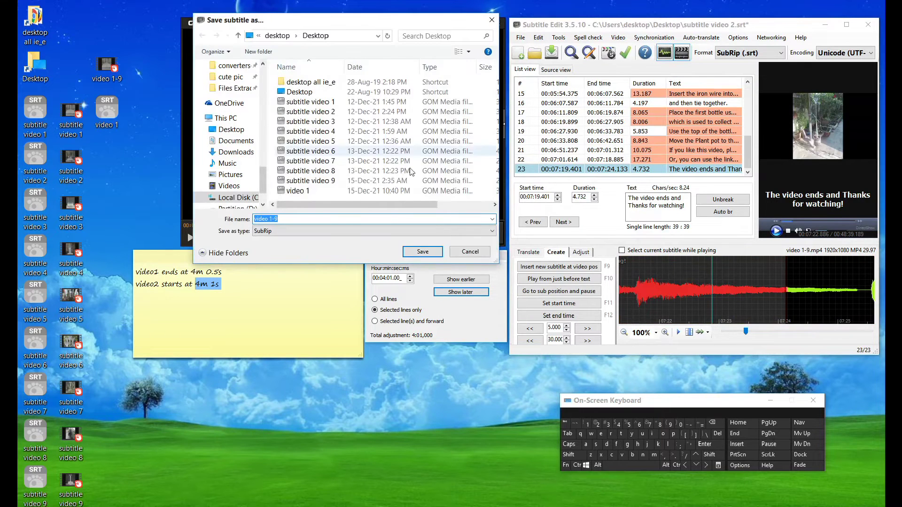
pyautogui.click(309, 194)
pyautogui.moveTo(254, 219); pyautogui.dragTo(294, 217)
pyautogui.click(291, 221)
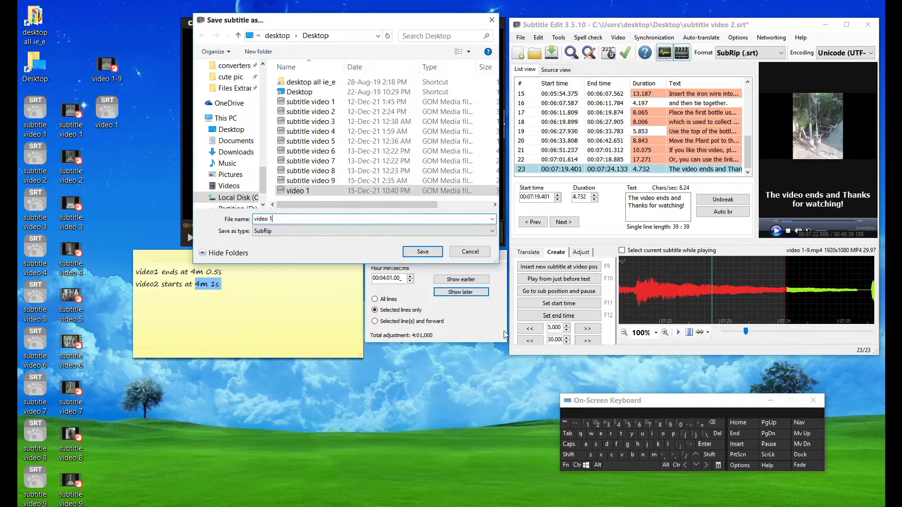
pyautogui.click(712, 424)
pyautogui.click(712, 424)
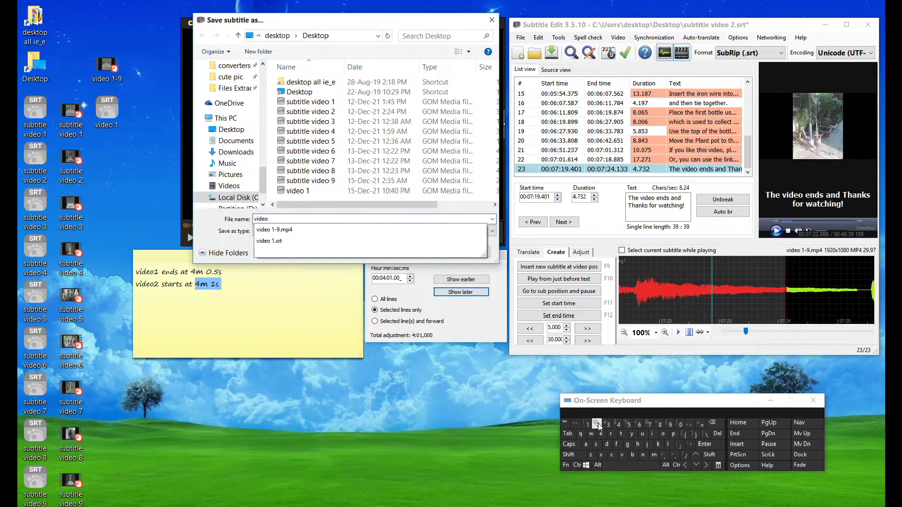
pyautogui.click(597, 425)
pyautogui.click(423, 252)
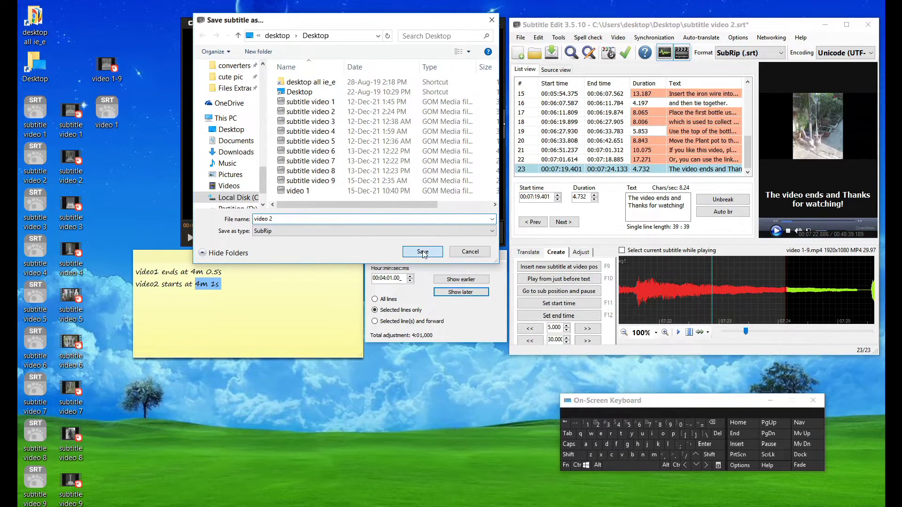
pyautogui.moveTo(70, 32); pyautogui.dragTo(106, 160)
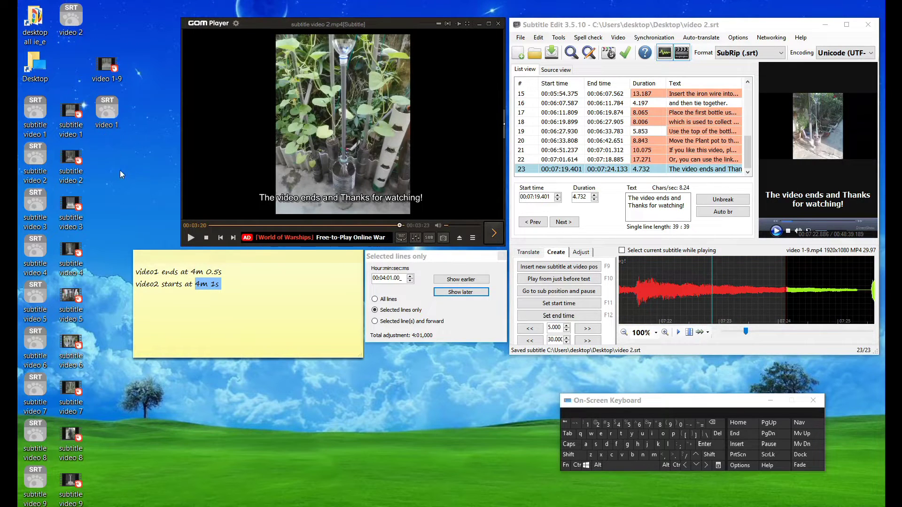
# - Open video 2.srt and subtitle video 2.srt in Notepad side by side
pyautogui.rightClick(107, 165)
pyautogui.click(123, 196)
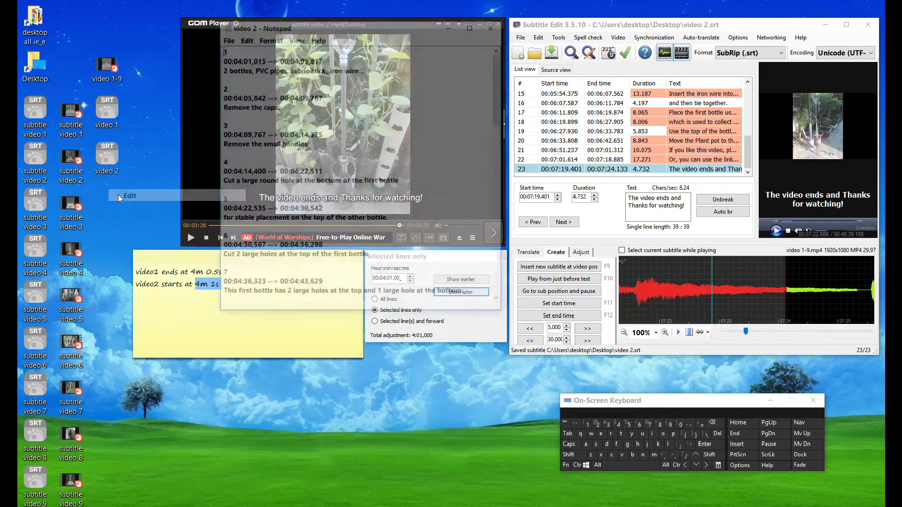
pyautogui.moveTo(314, 30); pyautogui.dragTo(590, 30)
pyautogui.rightClick(33, 161)
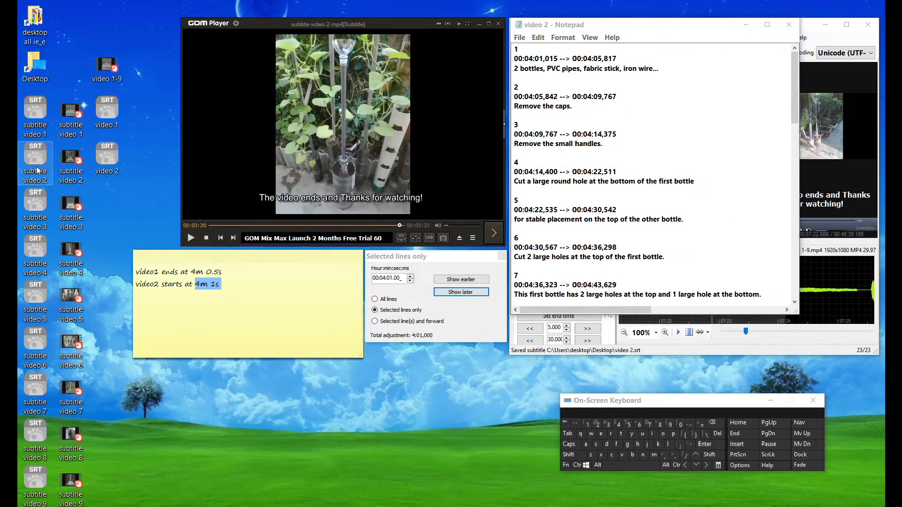
pyautogui.click(54, 189)
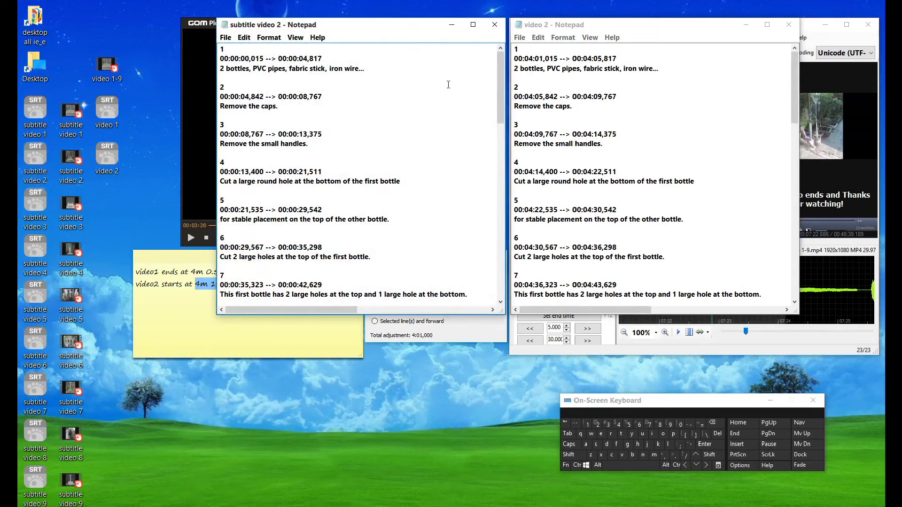
# - Select the first timestamp line in both files to compare the 4:01 shift
pyautogui.moveTo(347, 69); pyautogui.dragTo(218, 49)
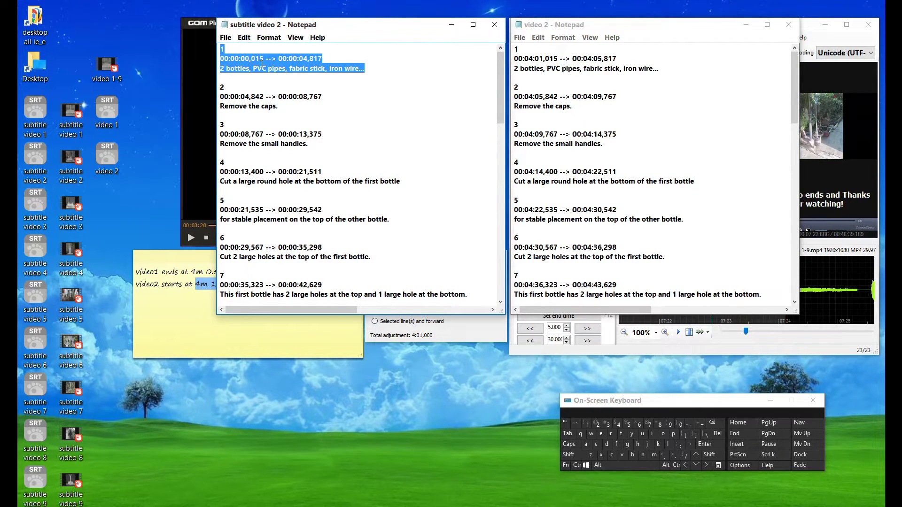
pyautogui.click(247, 58)
pyautogui.hotkey('shift', 'Left')
pyautogui.hotkey('shift', 'Left')
pyautogui.hotkey('shift', 'Left')
pyautogui.hotkey('shift', 'Left')
pyautogui.hotkey('shift', 'Left')
pyautogui.hotkey('shift', 'Left')
pyautogui.hotkey('shift', 'Left')
pyautogui.hotkey('shift', 'Left')
pyautogui.hotkey('shift', 'Left')
pyautogui.hotkey('shift', 'Left')
pyautogui.hotkey('shift', 'Left')
pyautogui.hotkey('shift', 'Left')
pyautogui.hotkey('shift', 'Left')
pyautogui.hotkey('shift', 'Left')
pyautogui.hotkey('shift', 'Left')
pyautogui.hotkey('shift', 'Left')
pyautogui.hotkey('shift', 'Left')
pyautogui.hotkey('shift', 'Left')
pyautogui.hotkey('shift', 'Left')
pyautogui.hotkey('shift', 'Left')
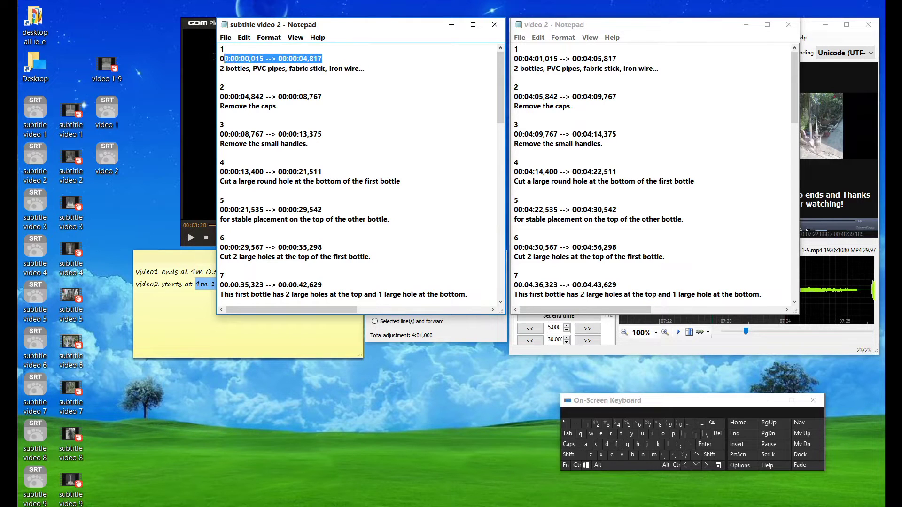
pyautogui.click(622, 76)
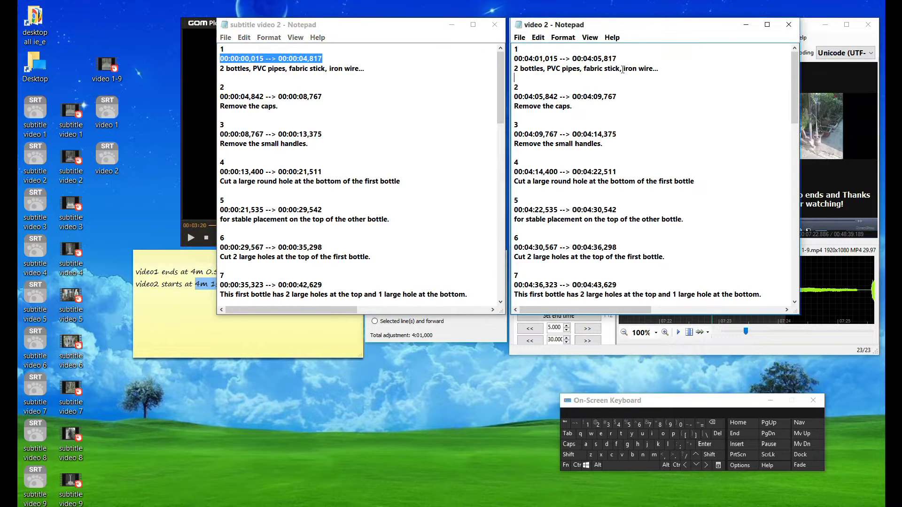
pyautogui.moveTo(624, 57); pyautogui.dragTo(513, 59)
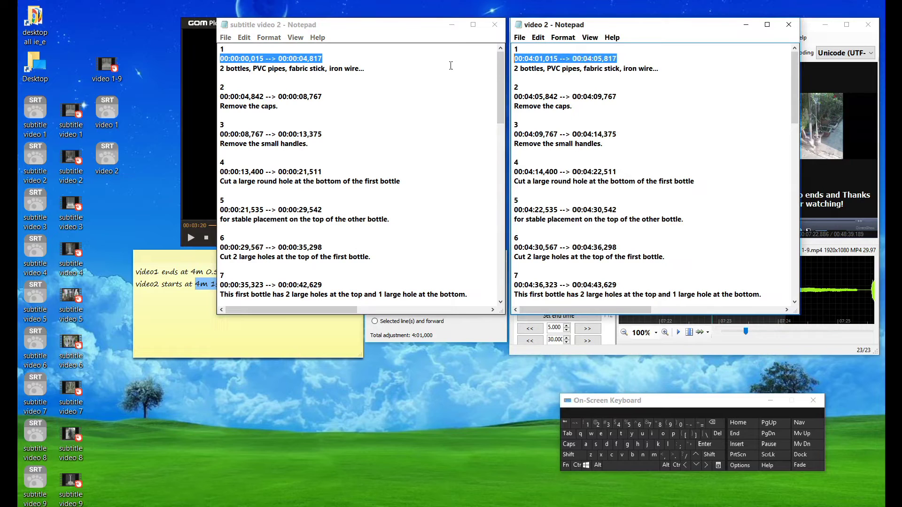
# - Compare entry 23's timestamps (now 00:07:19,401 to 00:07:24,133) in both, then close both files
pyautogui.click(174, 261)
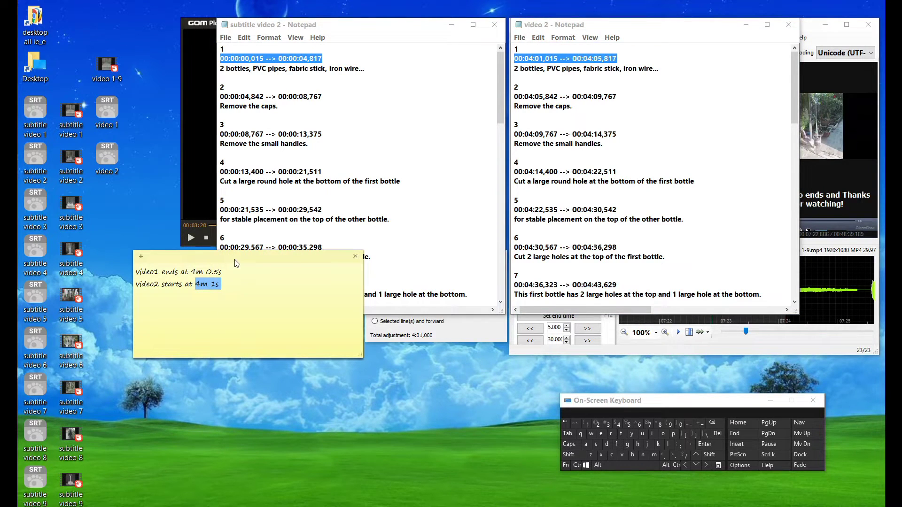
pyautogui.moveTo(240, 258); pyautogui.dragTo(245, 324)
pyautogui.scroll(-20, 357, 164)
pyautogui.moveTo(322, 265); pyautogui.dragTo(220, 265)
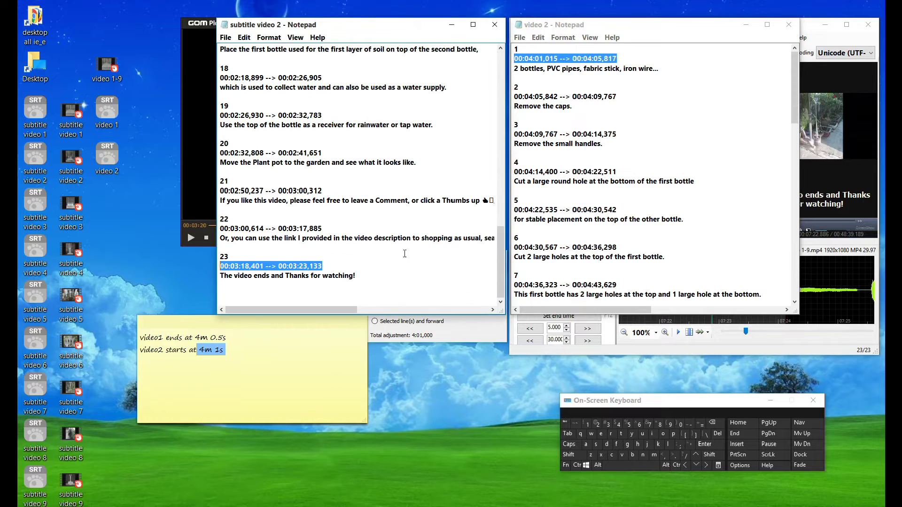
pyautogui.moveTo(791, 98); pyautogui.dragTo(731, 287)
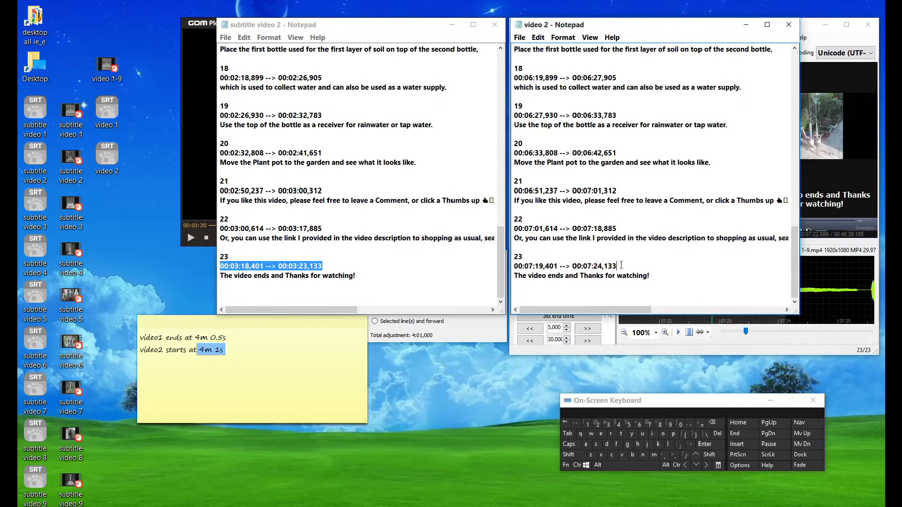
pyautogui.moveTo(514, 266); pyautogui.dragTo(616, 266)
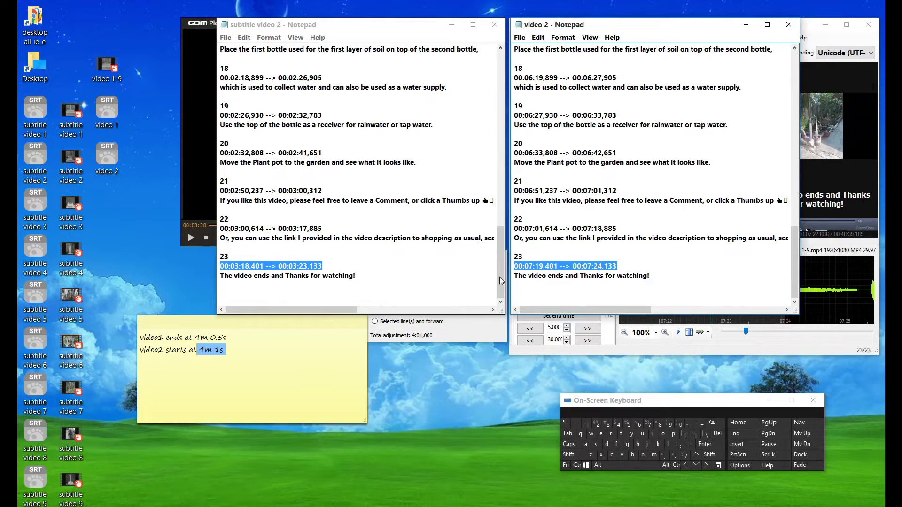
pyautogui.click(494, 25)
pyautogui.click(787, 26)
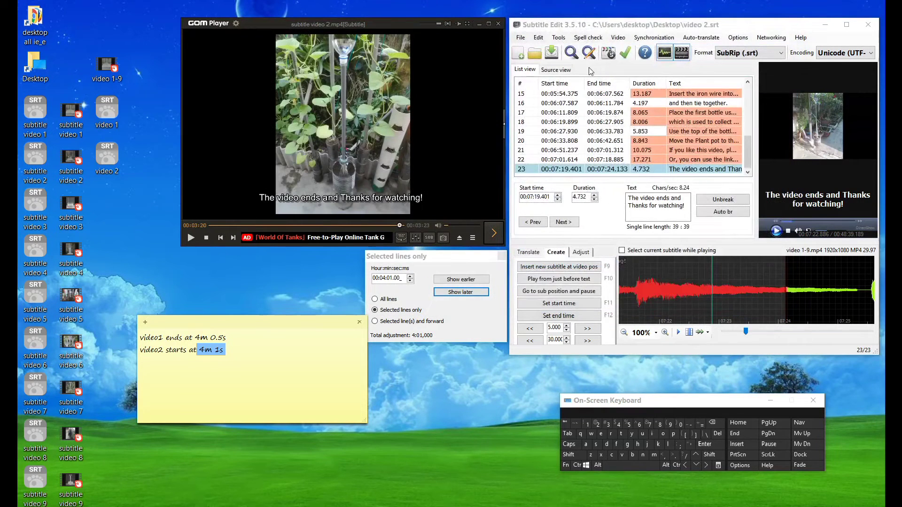
# - Close GOM Player and select the video2 start-time line in the sticky note
pyautogui.click(498, 24)
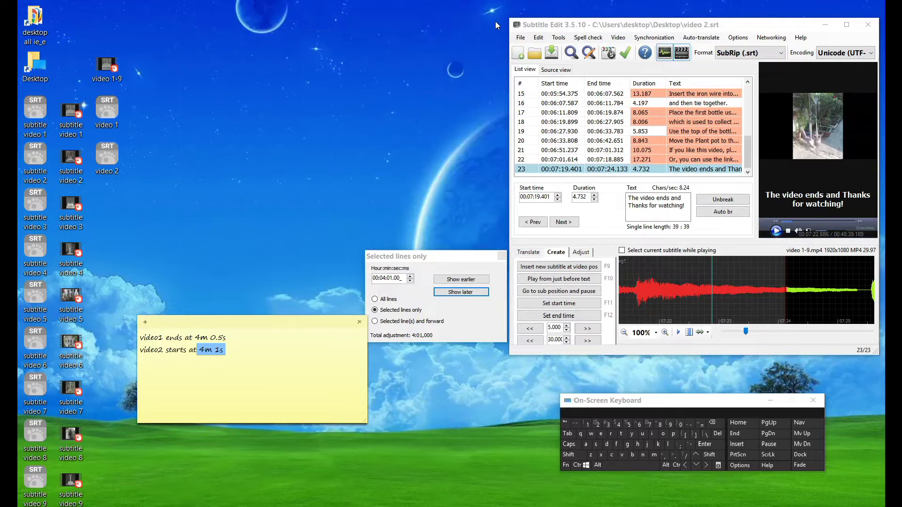
pyautogui.click(243, 352)
pyautogui.moveTo(227, 351); pyautogui.dragTo(139, 351)
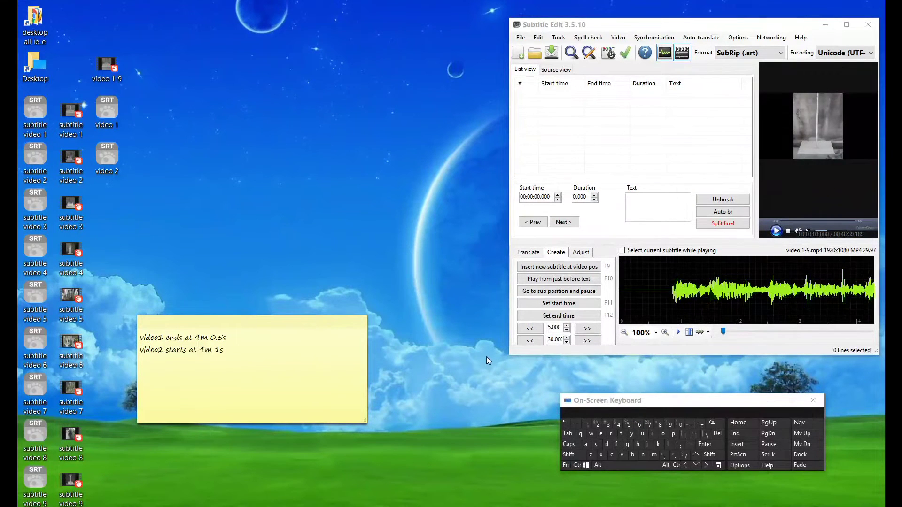
# - Open subtitle video 3 in Notepad, select its first timestamp 00:07:00,854, and play the video 3 clip
pyautogui.rightClick(35, 205)
pyautogui.click(57, 236)
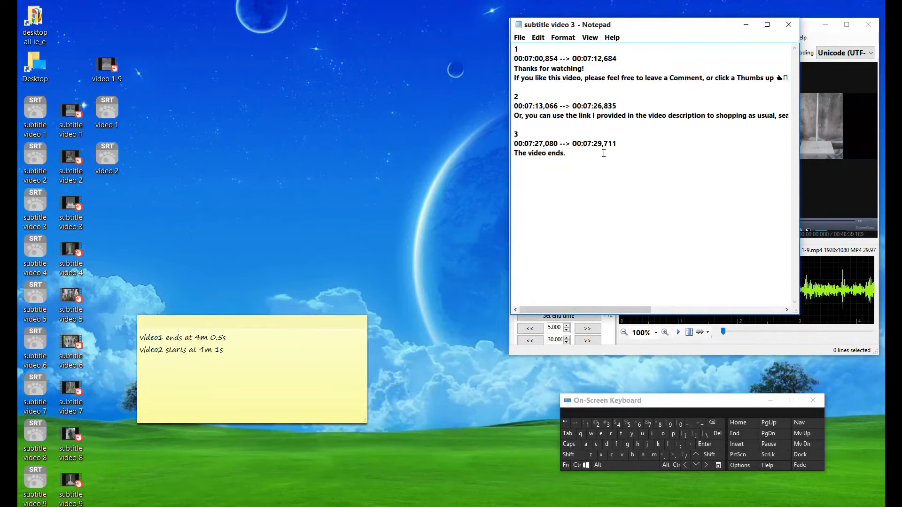
pyautogui.moveTo(623, 58); pyautogui.dragTo(514, 49)
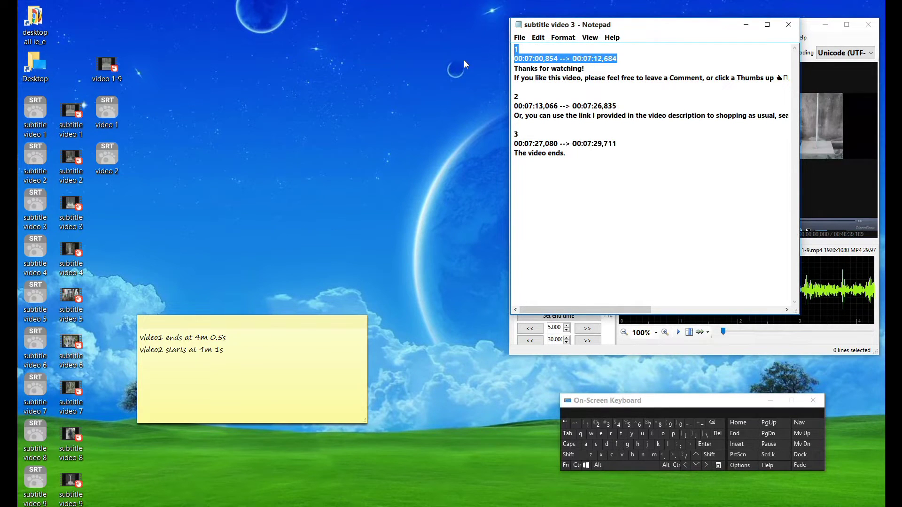
pyautogui.doubleClick(71, 204)
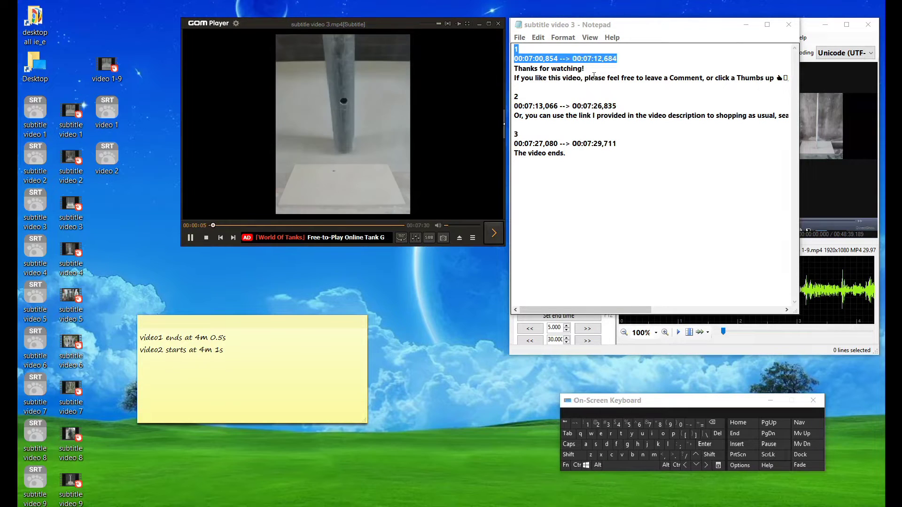
# - Select the first subtitle's timing, pause the clip at 00:07:01 on 'Thanks for watching!', then close Notepad
pyautogui.moveTo(588, 69); pyautogui.dragTo(507, 69)
pyautogui.moveTo(593, 69); pyautogui.dragTo(506, 56)
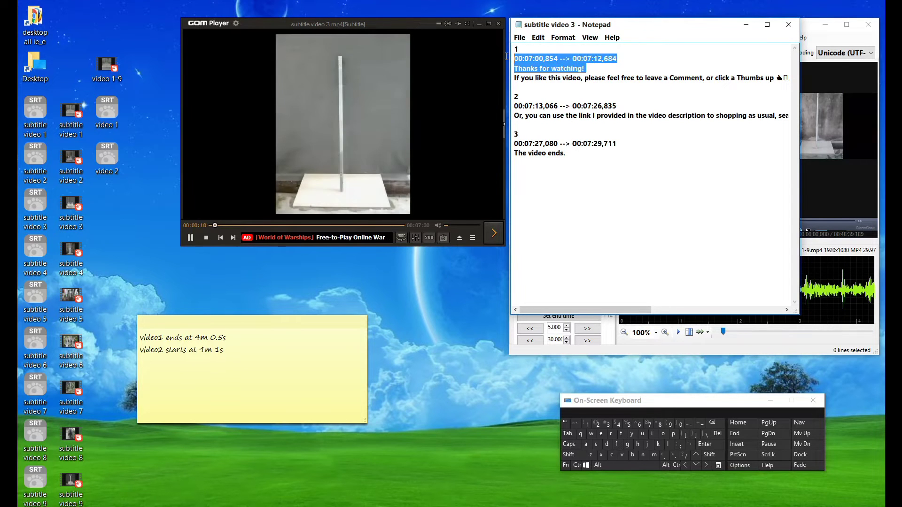
pyautogui.click(396, 225)
pyautogui.moveTo(393, 223); pyautogui.dragTo(389, 224)
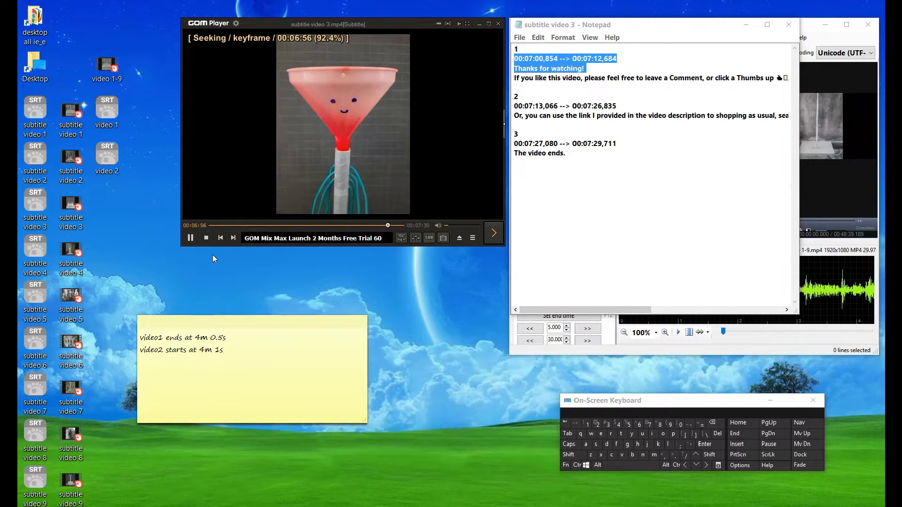
pyautogui.click(192, 239)
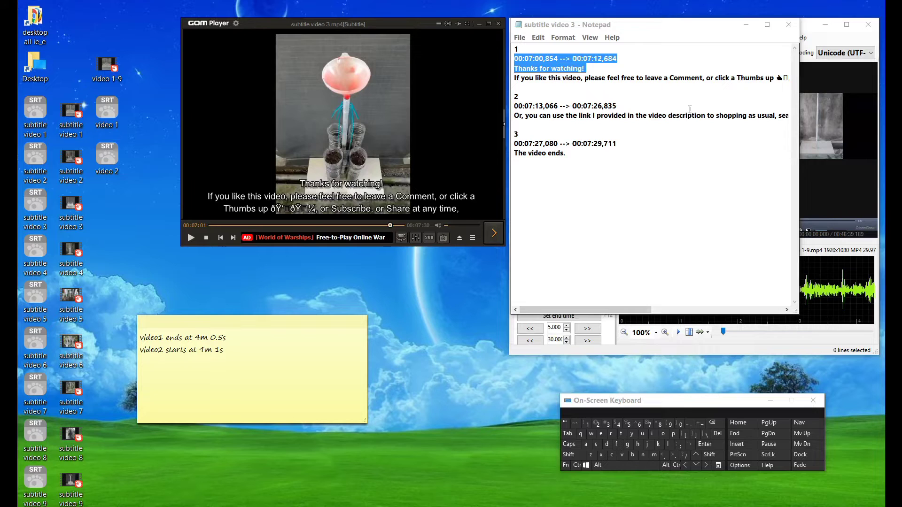
pyautogui.click(789, 25)
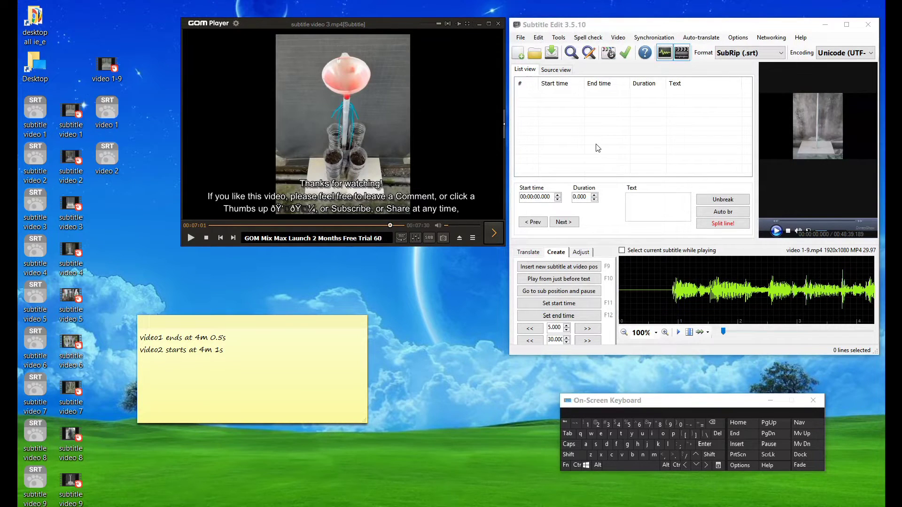
# - Load subtitle video 3.srt into Subtitle Edit and play the preview from row 1 at 00:07:00.854
pyautogui.moveTo(43, 205); pyautogui.dragTo(607, 145)
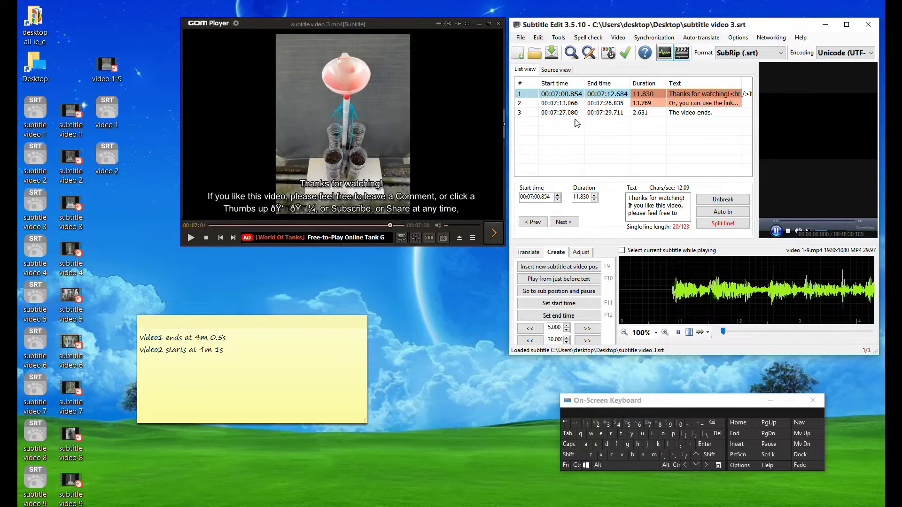
pyautogui.click(593, 95)
pyautogui.click(776, 231)
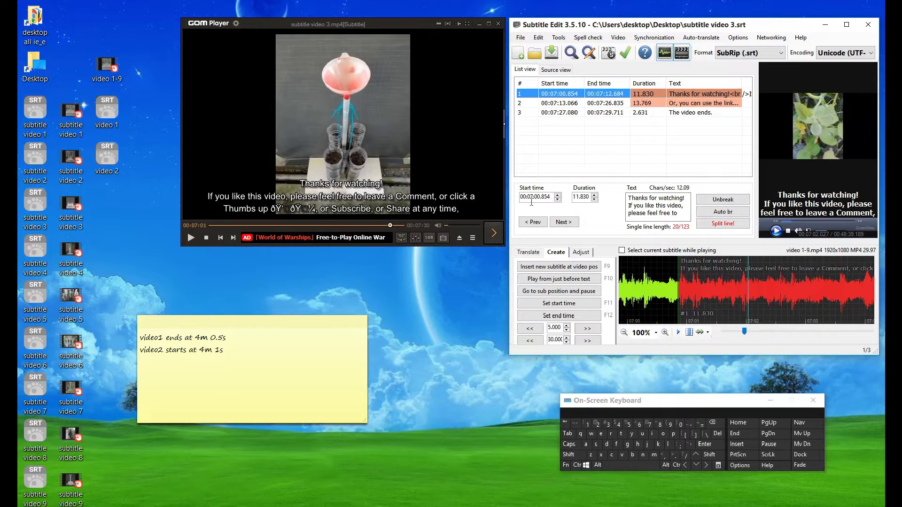
pyautogui.click(224, 350)
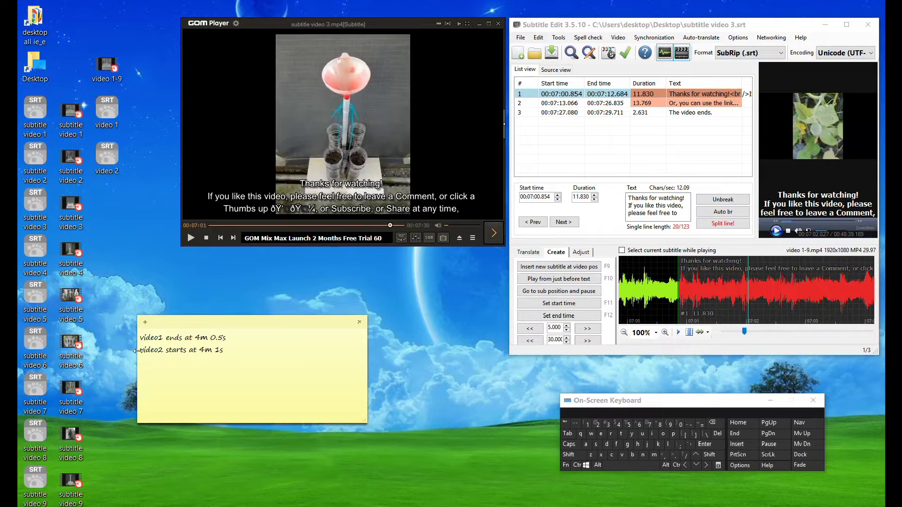
# - Copy the line 'video2 starts at 4m 1s' and paste it as a new third line
pyautogui.moveTo(143, 351); pyautogui.dragTo(219, 353)
pyautogui.rightClick(207, 351)
pyautogui.click(235, 366)
pyautogui.click(237, 346)
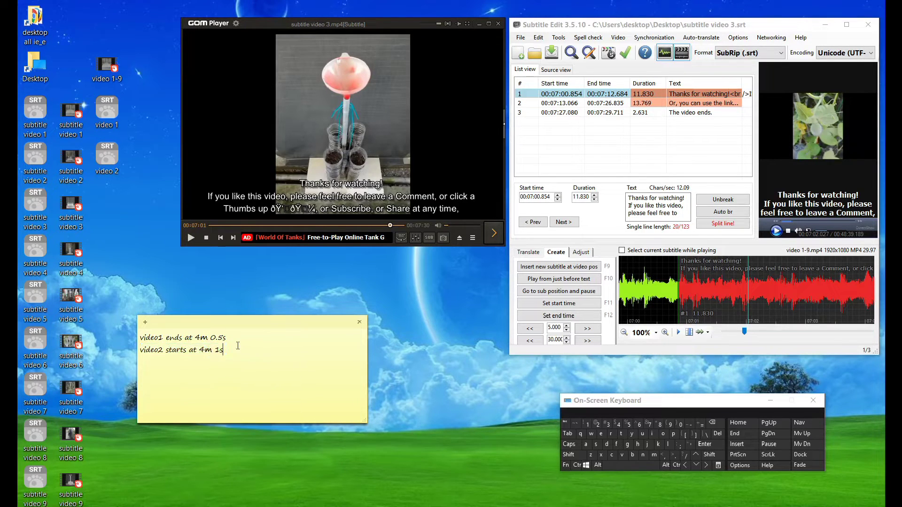
pyautogui.click(716, 448)
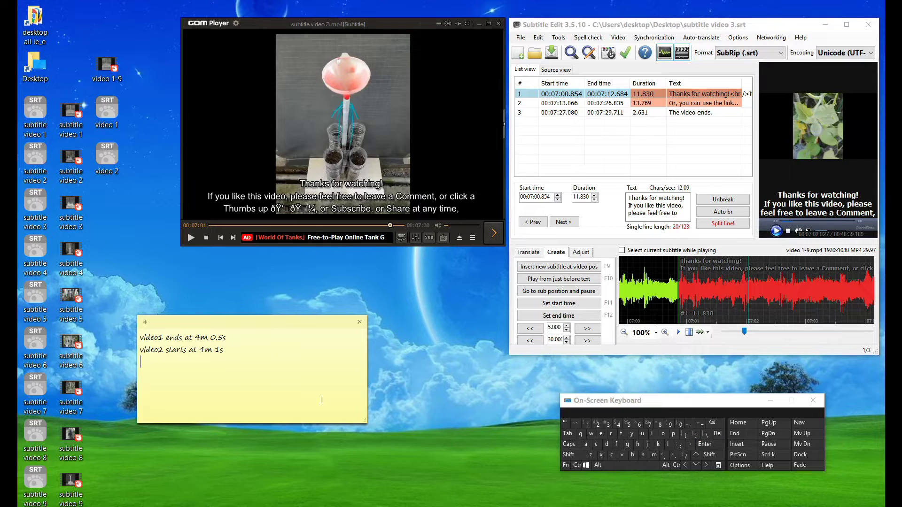
pyautogui.rightClick(190, 373)
pyautogui.click(197, 402)
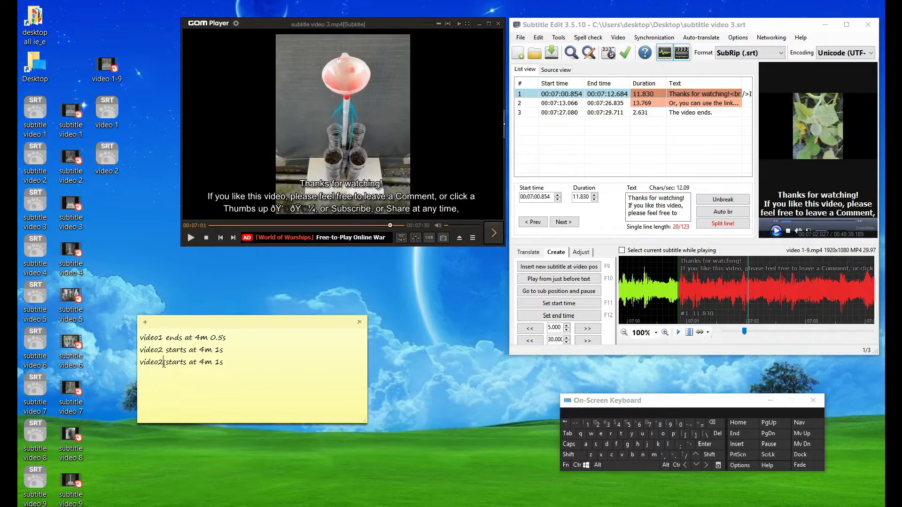
# - Edit the pasted line to read 'video3 sub starts at 4m 1s'
pyautogui.click(712, 422)
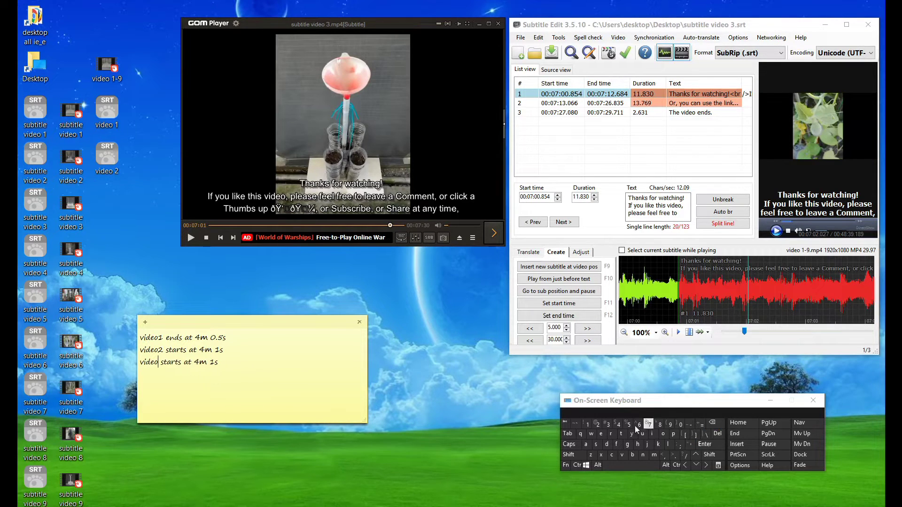
pyautogui.click(608, 425)
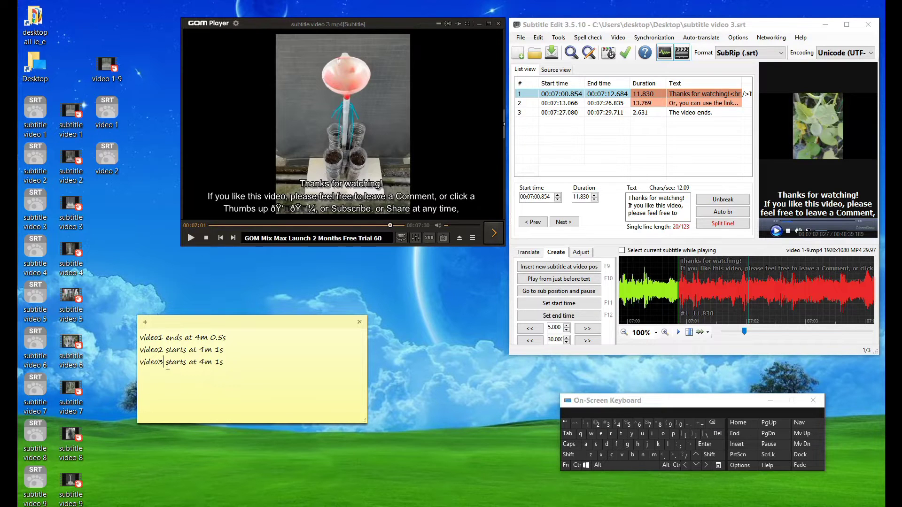
pyautogui.click(600, 445)
pyautogui.click(642, 434)
pyautogui.click(632, 455)
pyautogui.click(627, 466)
# - Advance the merged video preview in 30-second jumps to about 14:02
pyautogui.click(588, 341)
pyautogui.click(588, 340)
pyautogui.click(588, 341)
pyautogui.click(588, 341)
pyautogui.click(588, 341)
pyautogui.click(587, 341)
pyautogui.click(587, 341)
pyautogui.click(587, 341)
pyautogui.click(588, 340)
pyautogui.click(588, 341)
pyautogui.click(587, 341)
pyautogui.click(588, 340)
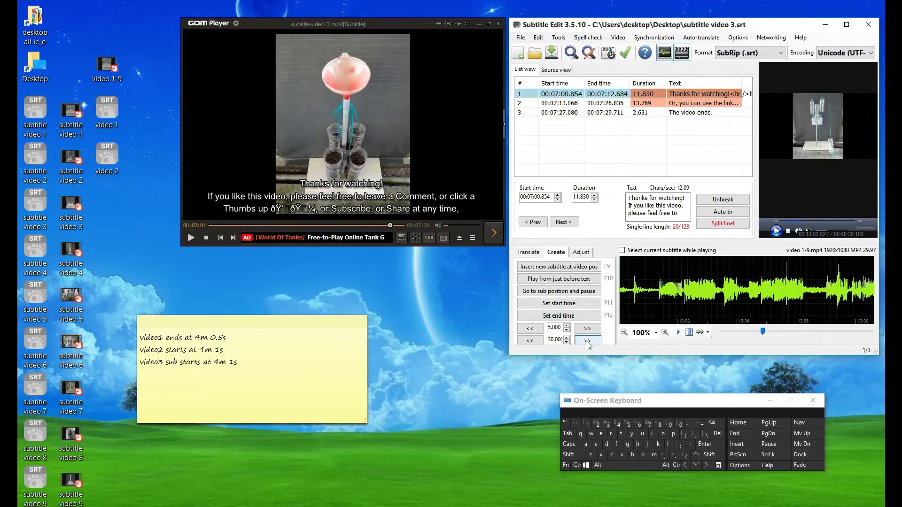
pyautogui.click(587, 341)
pyautogui.click(588, 341)
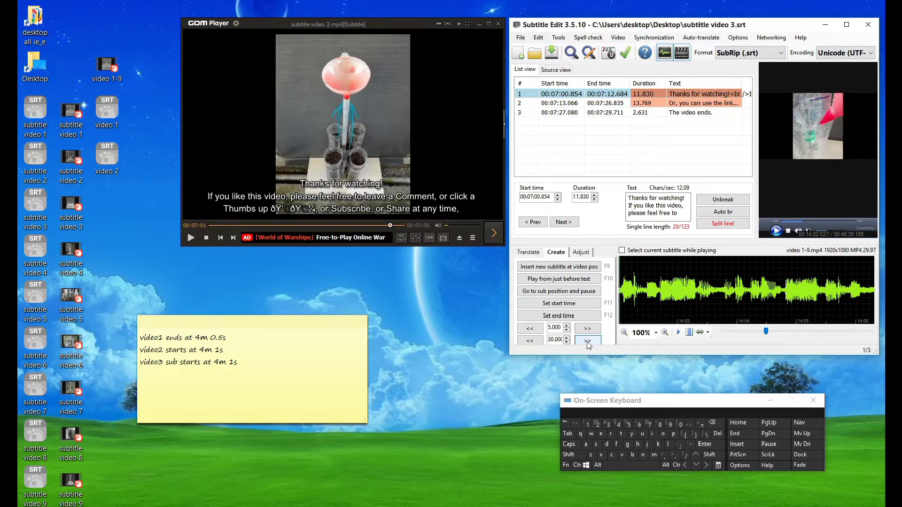
pyautogui.click(588, 341)
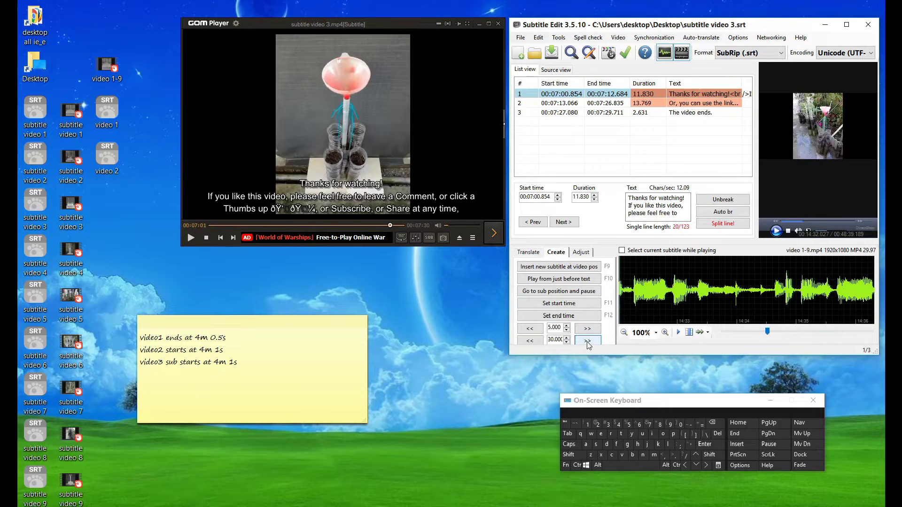
# - Set the preview to about 14:24.7 on the waveform and play it to confirm video 3's start
pyautogui.click(683, 299)
pyautogui.scroll(4, 683, 297)
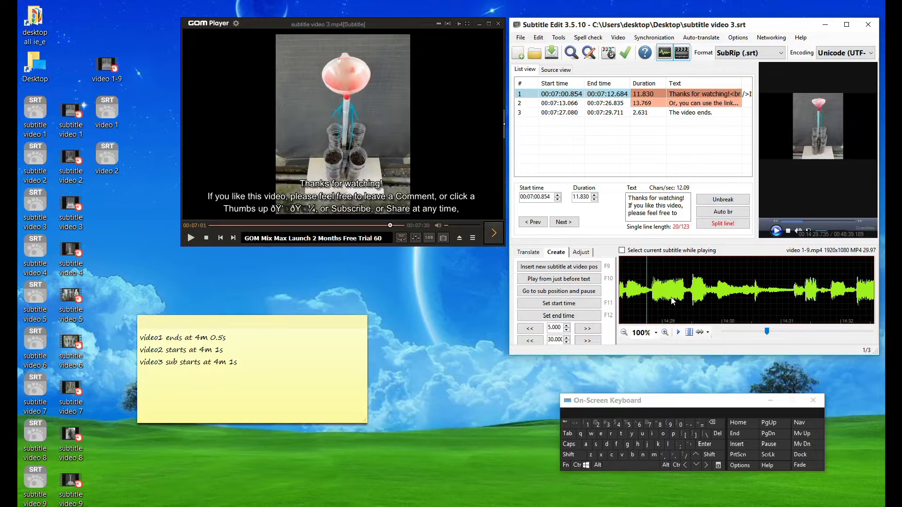
pyautogui.scroll(4, 665, 299)
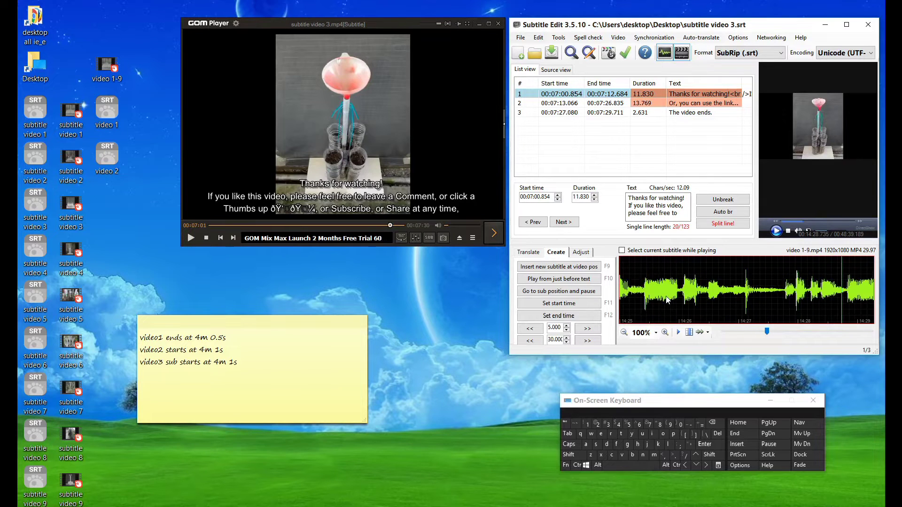
pyautogui.click(656, 300)
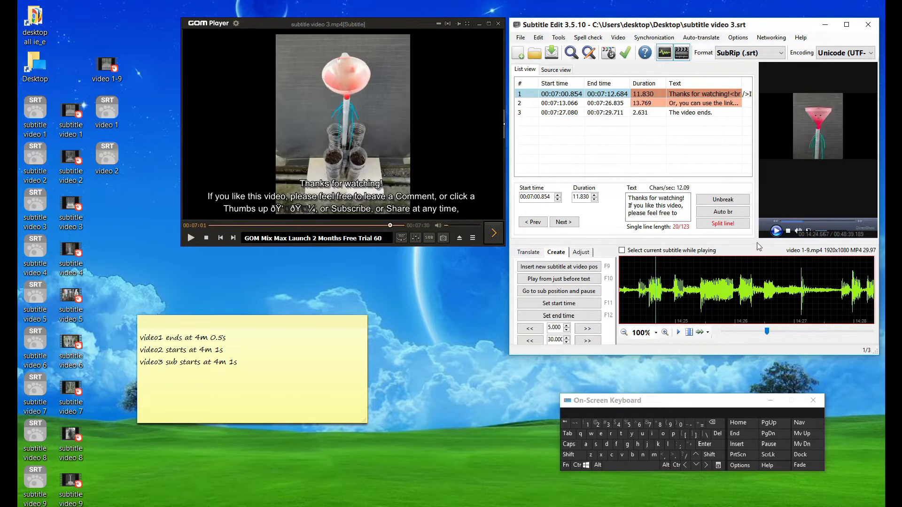
pyautogui.click(776, 232)
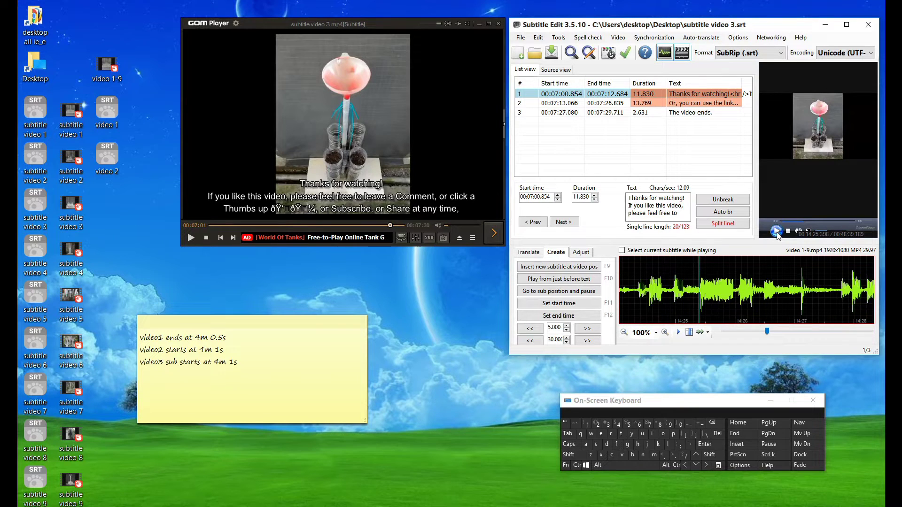
pyautogui.scroll(1, 744, 292)
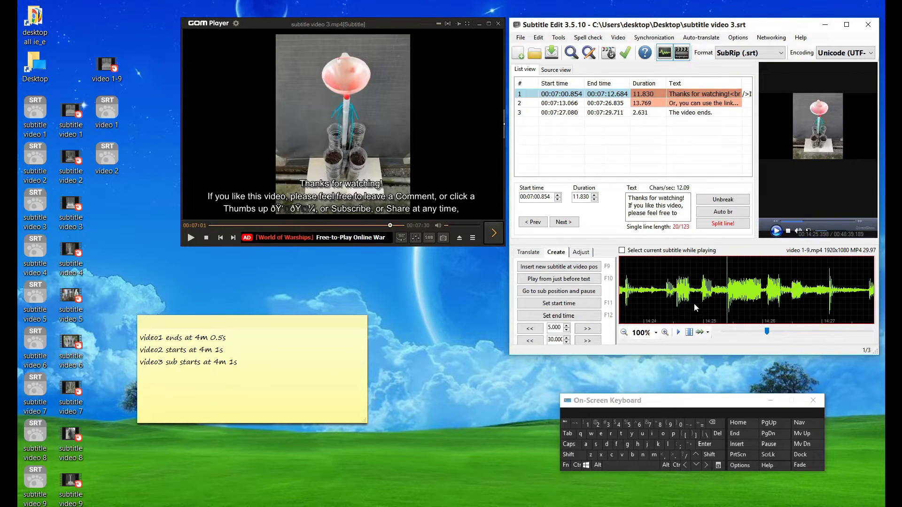
pyautogui.click(775, 231)
pyautogui.click(241, 369)
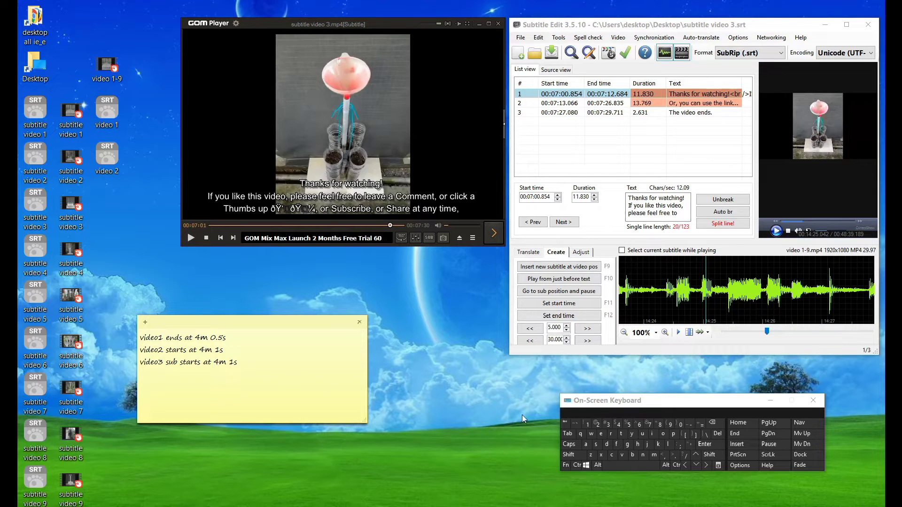
# - Change the third line's start time from 4m 1s to 14m 25s
pyautogui.press('Delete')
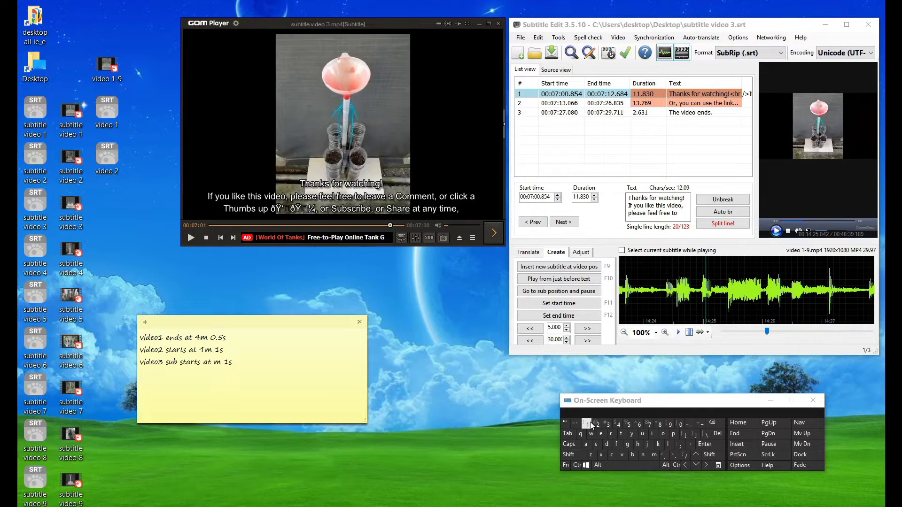
pyautogui.click(589, 425)
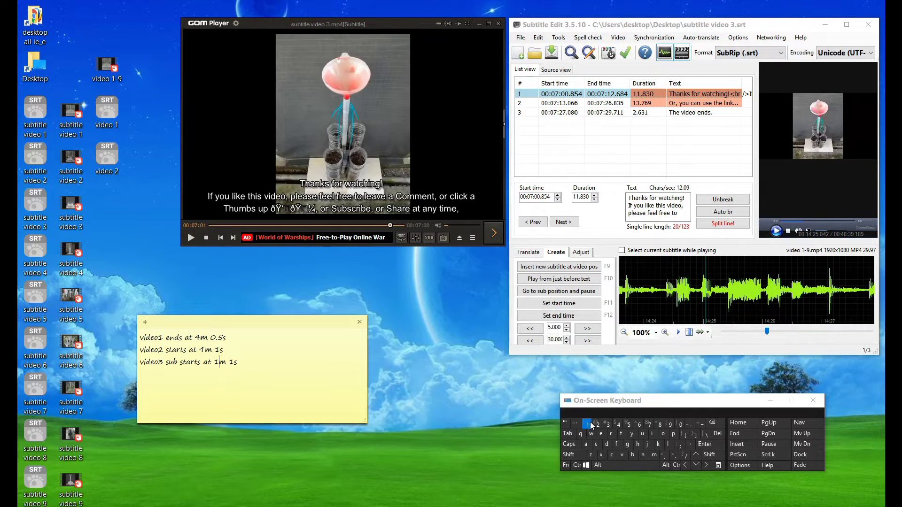
pyautogui.click(618, 424)
pyautogui.click(717, 432)
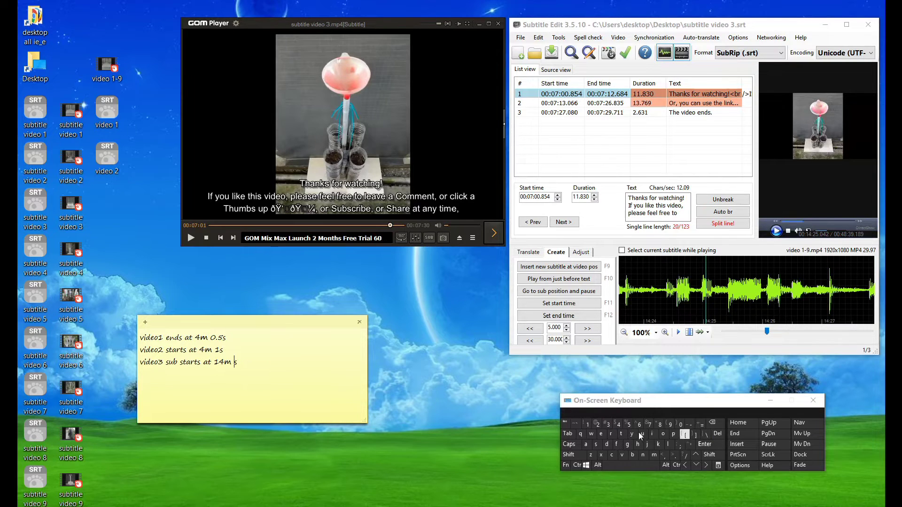
pyautogui.click(596, 425)
pyautogui.click(628, 425)
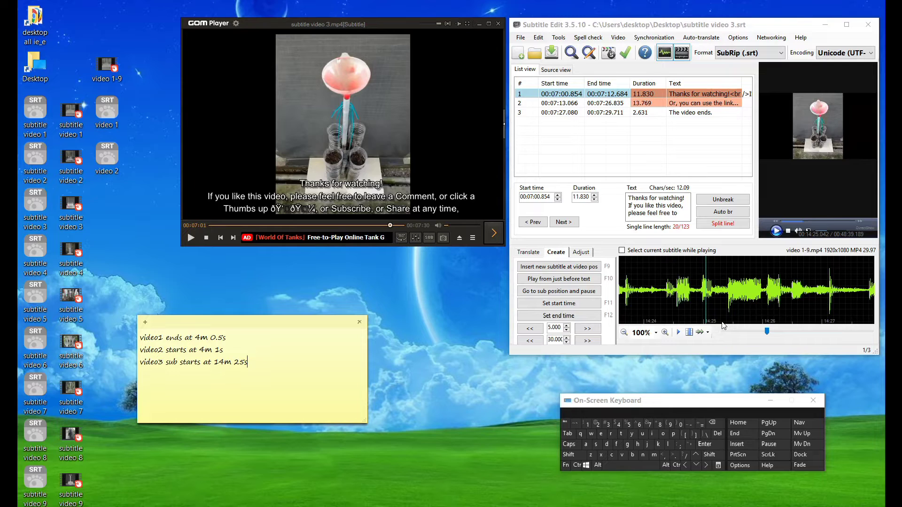
# - Append the subtraction '-7m 01s=' after 14m 25s
pyautogui.click(691, 425)
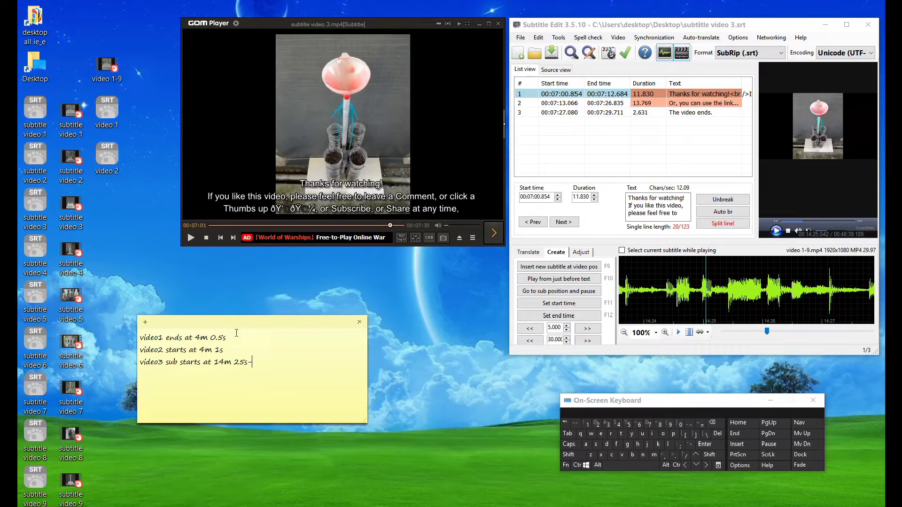
pyautogui.click(652, 424)
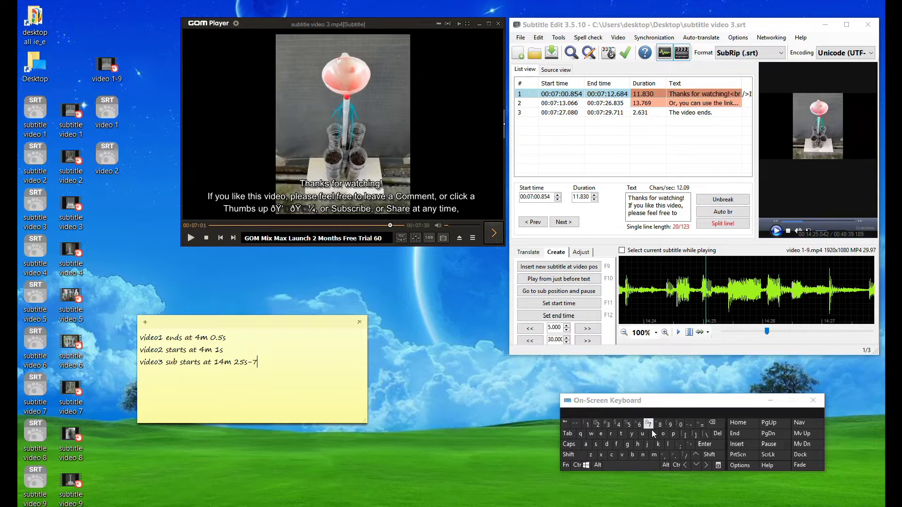
pyautogui.click(653, 455)
pyautogui.click(643, 462)
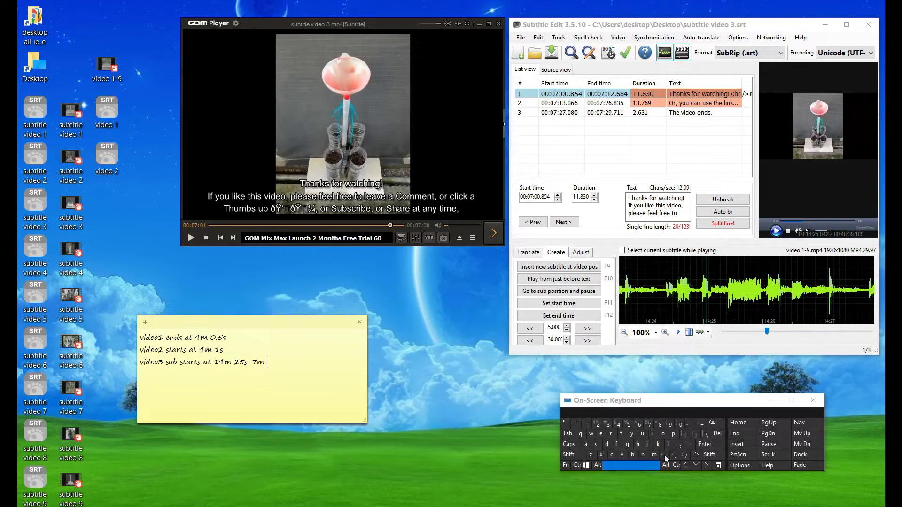
pyautogui.click(680, 424)
pyautogui.click(587, 424)
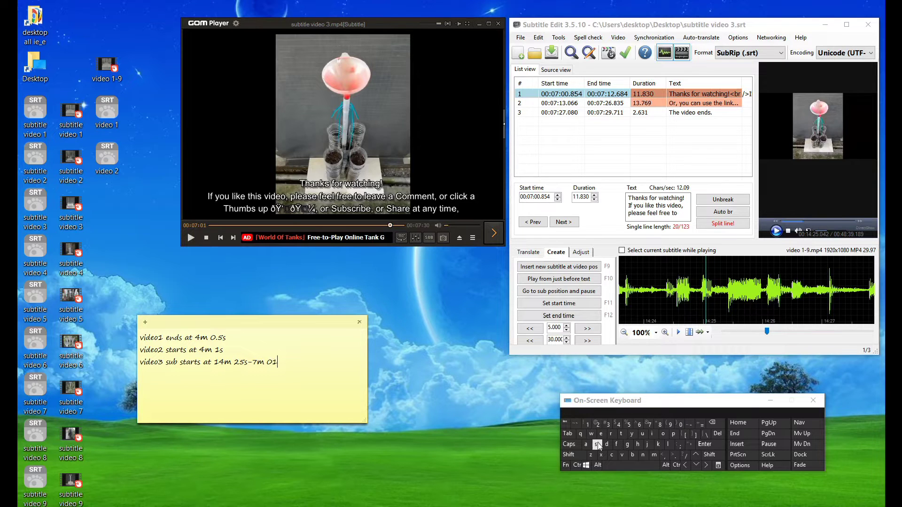
pyautogui.click(597, 444)
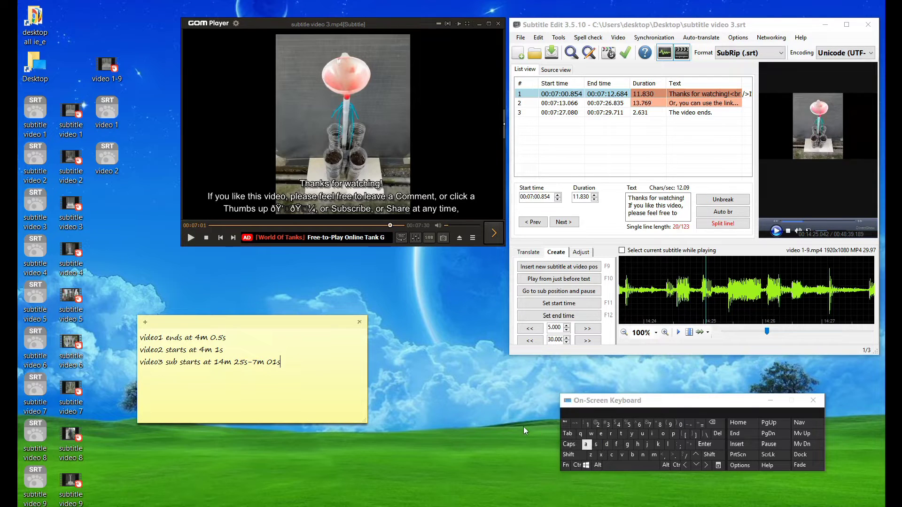
pyautogui.click(699, 425)
# - Complete the result as '7m 24s' and select it
pyautogui.click(650, 425)
pyautogui.click(654, 455)
pyautogui.click(633, 464)
pyautogui.click(596, 426)
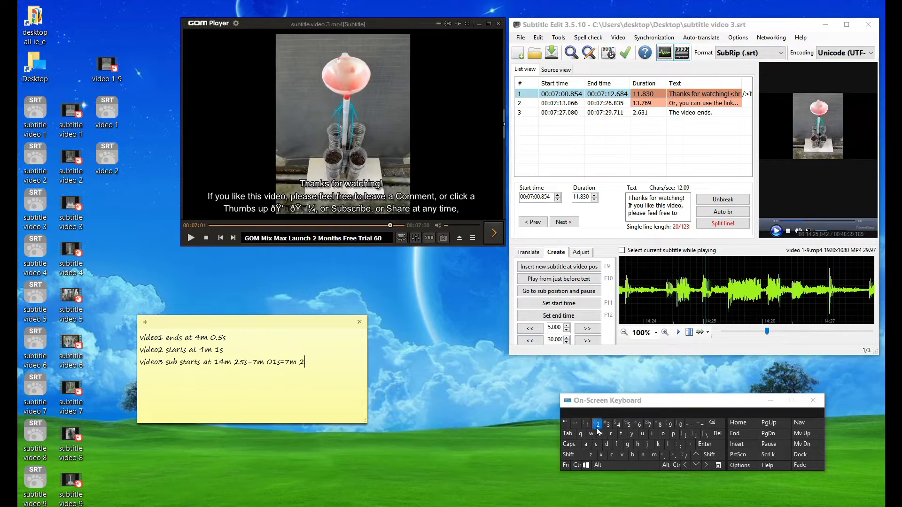
pyautogui.click(618, 426)
pyautogui.click(597, 445)
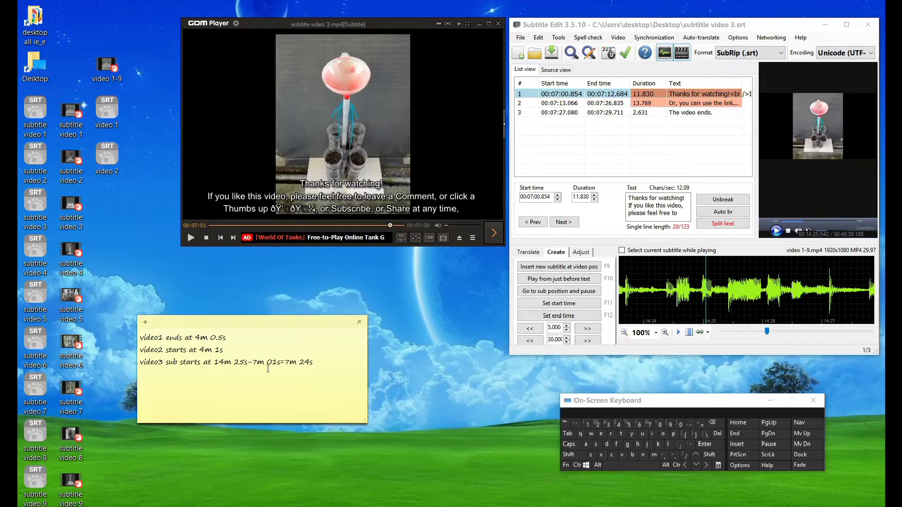
pyautogui.moveTo(284, 363); pyautogui.dragTo(335, 363)
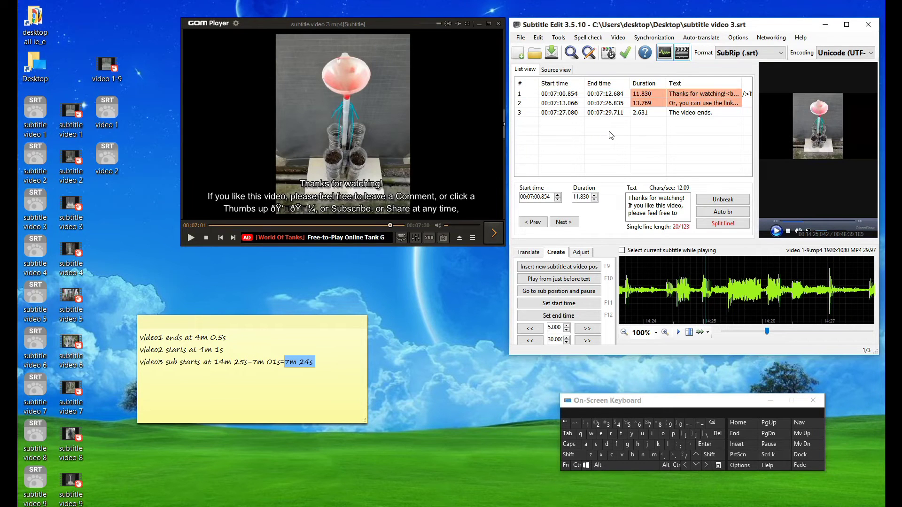
# - Select all three lines and set the Show earlier/later amount to 00:07:24.000
pyautogui.hotkey('ctrl', 'a')
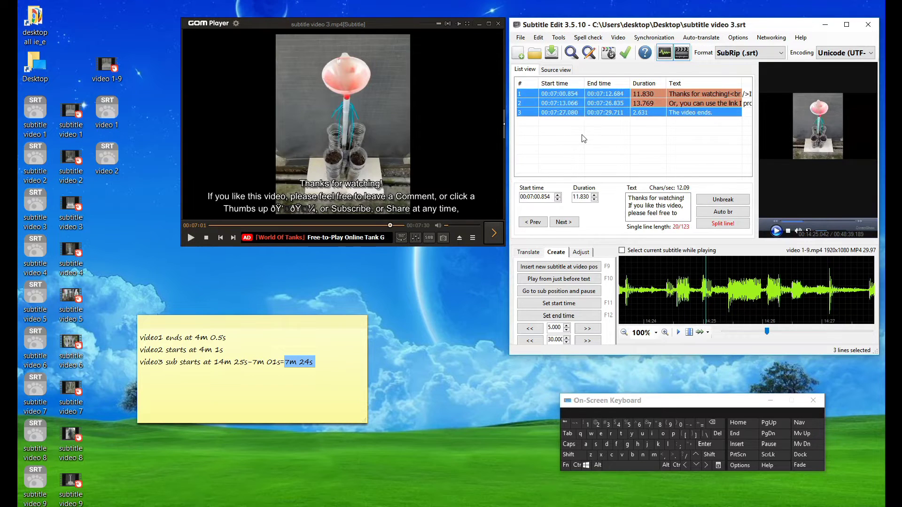
pyautogui.rightClick(558, 100)
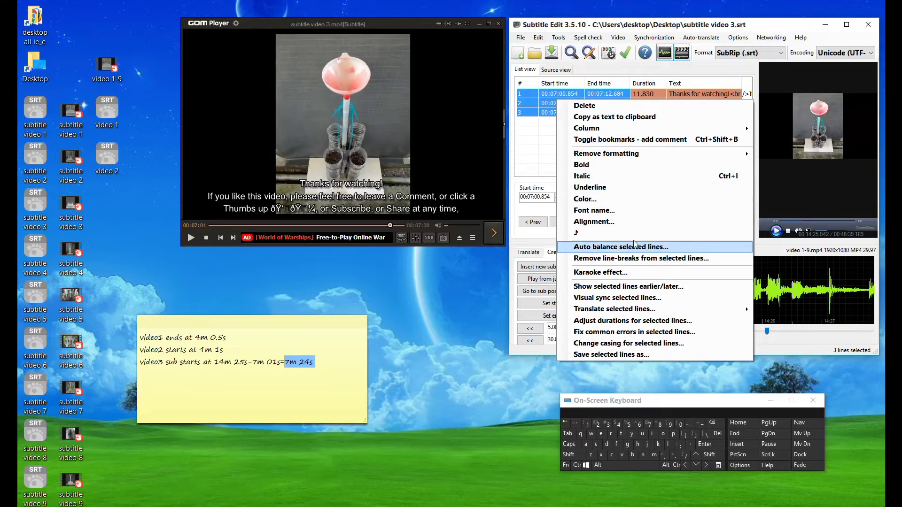
pyautogui.click(676, 288)
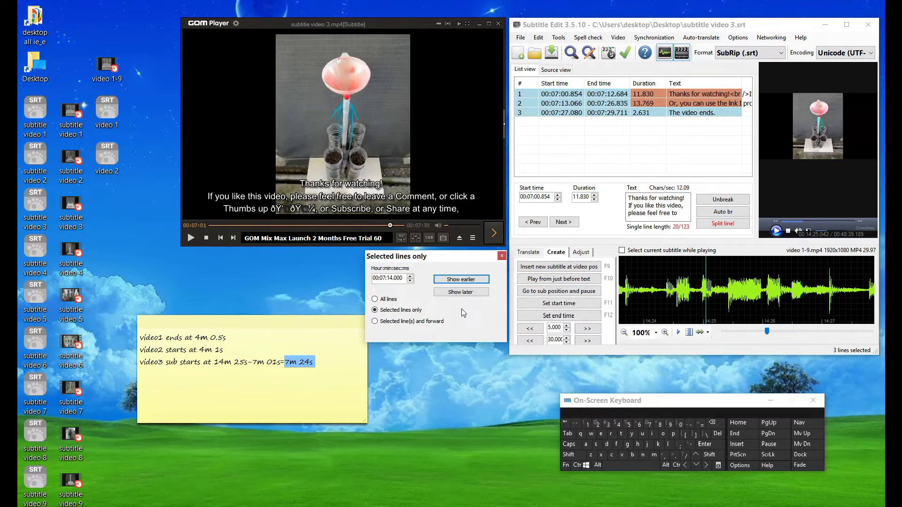
pyautogui.click(391, 279)
pyautogui.click(713, 422)
pyautogui.click(597, 425)
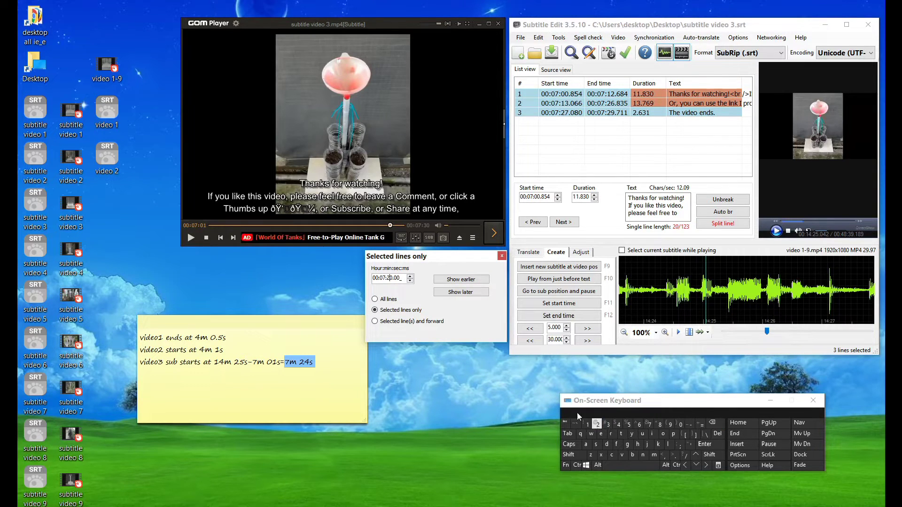
pyautogui.click(717, 434)
pyautogui.click(619, 425)
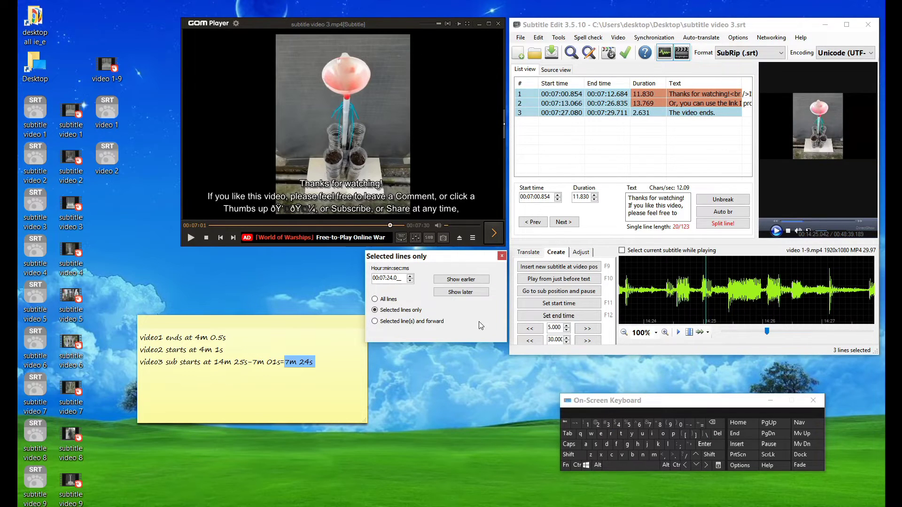
# - Shift the lines later so line 1 starts at 00:14:24.854, then play the preview
pyautogui.click(463, 292)
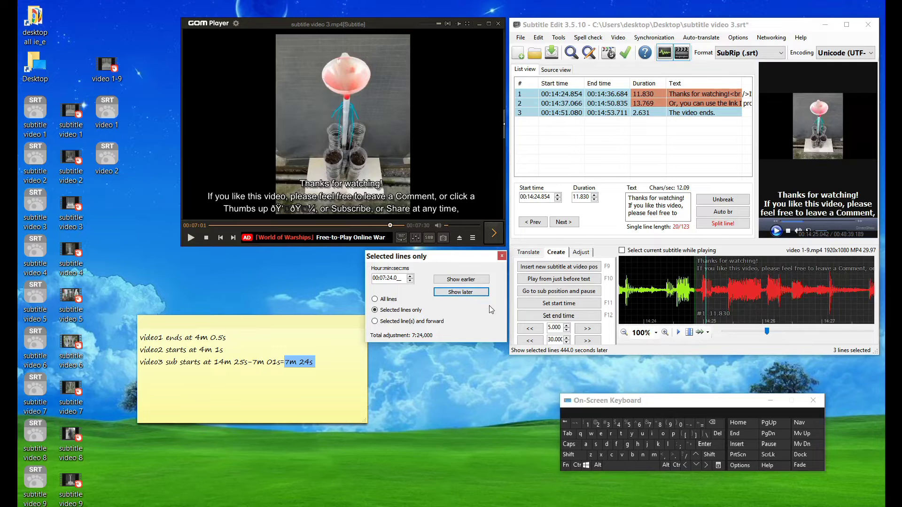
pyautogui.click(655, 294)
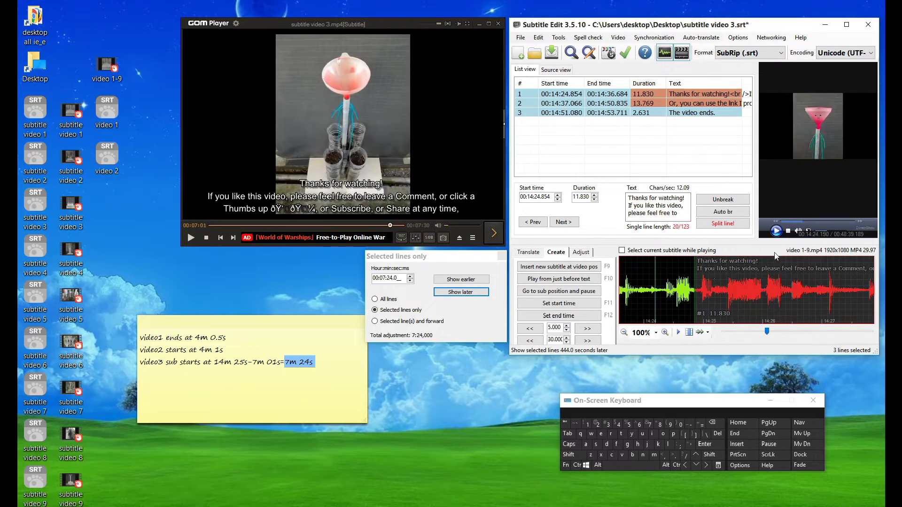
pyautogui.click(776, 236)
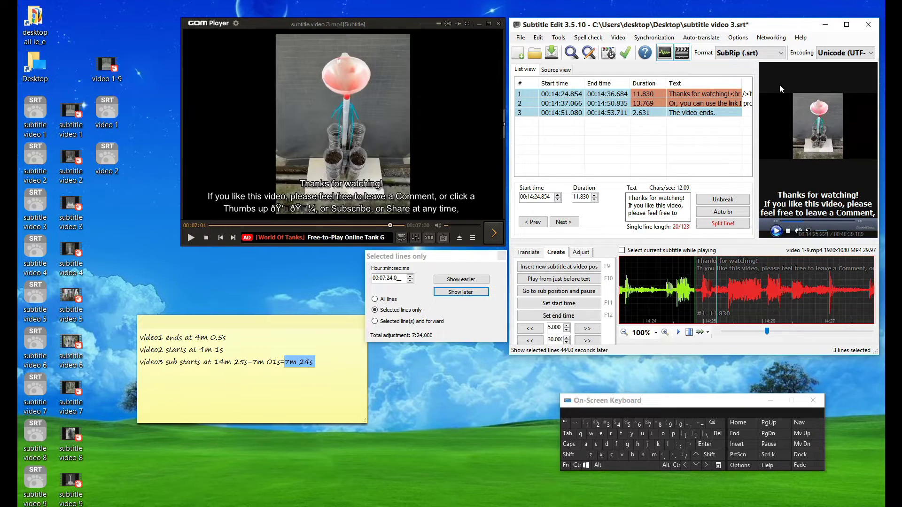
# - Save the shifted subtitles as 'video 3.srt' on the Desktop and place the file beside video 2
pyautogui.click(521, 40)
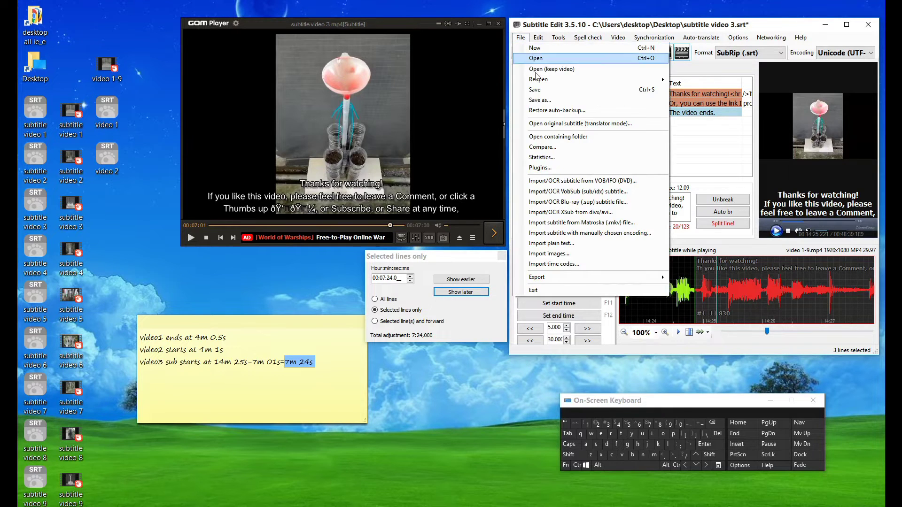
pyautogui.click(541, 104)
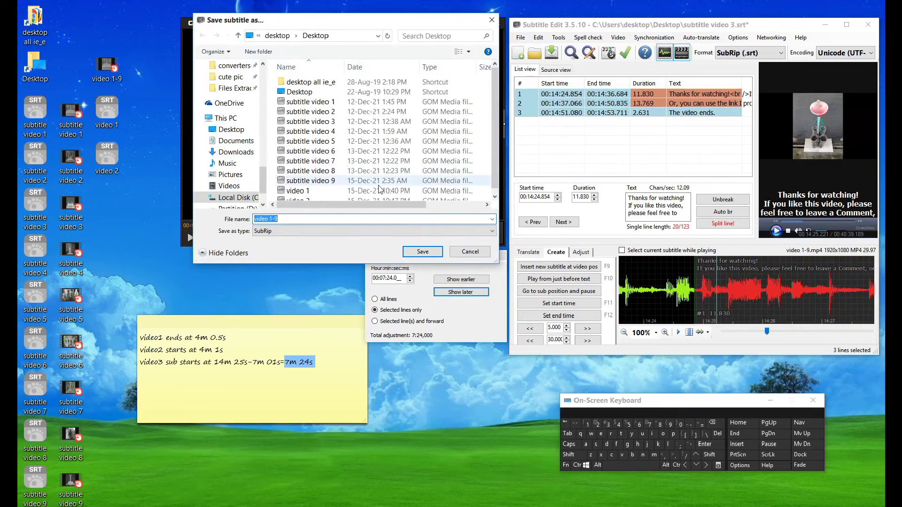
pyautogui.scroll(-1, 305, 188)
pyautogui.click(305, 197)
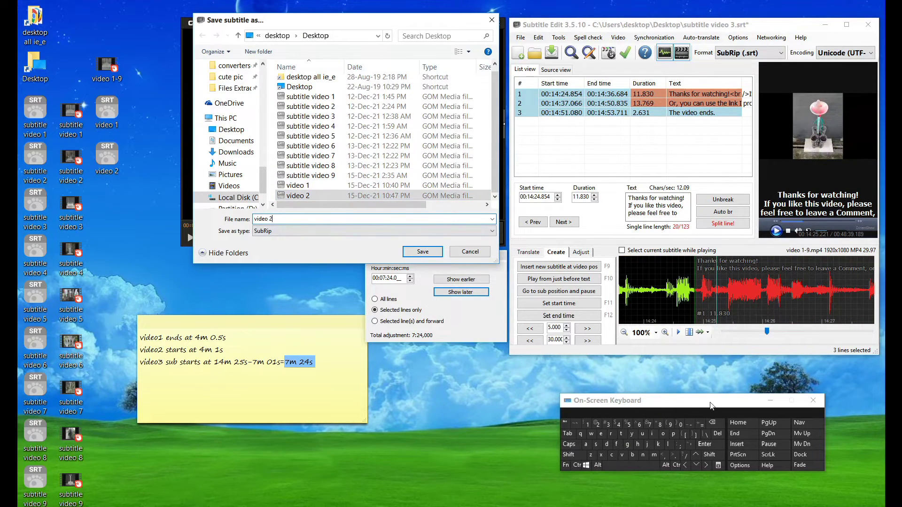
pyautogui.click(712, 422)
pyautogui.click(607, 424)
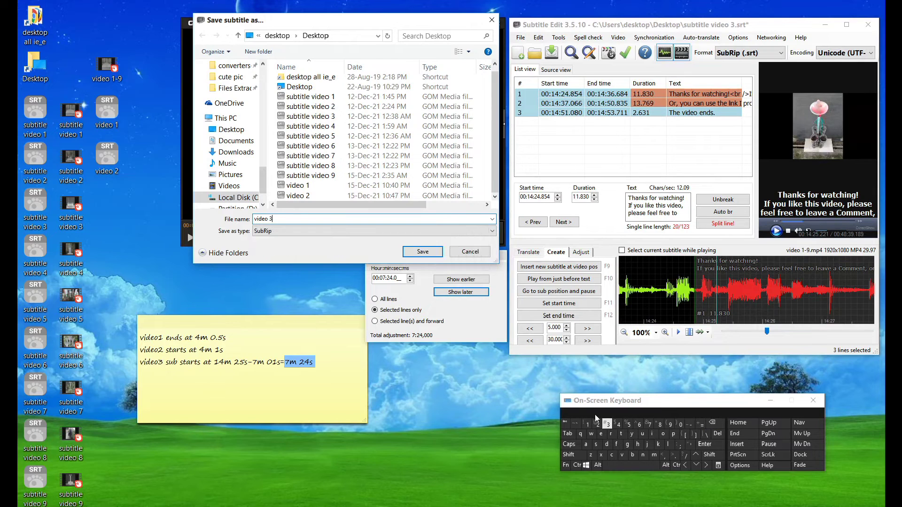
pyautogui.click(423, 251)
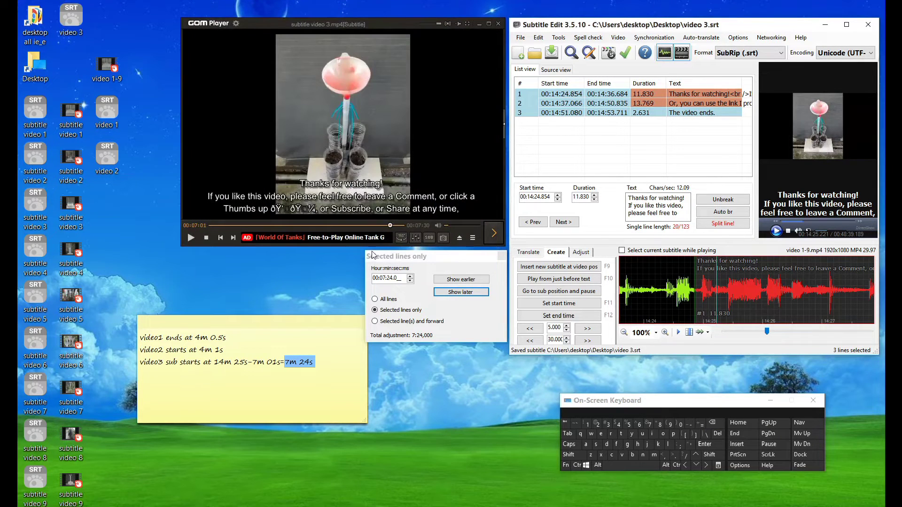
pyautogui.moveTo(73, 26); pyautogui.dragTo(106, 194)
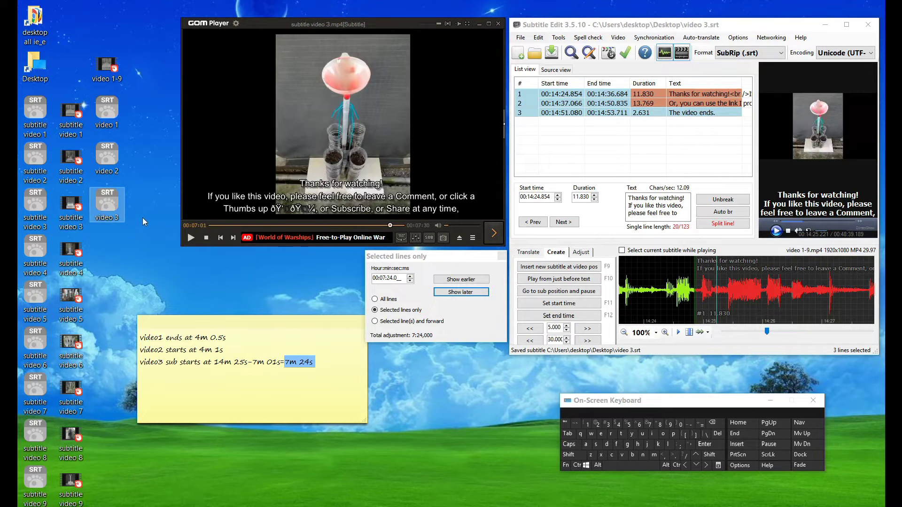
# - Close the shift dialog and open video 3 and subtitle video 3 side by side in Notepad
pyautogui.click(501, 256)
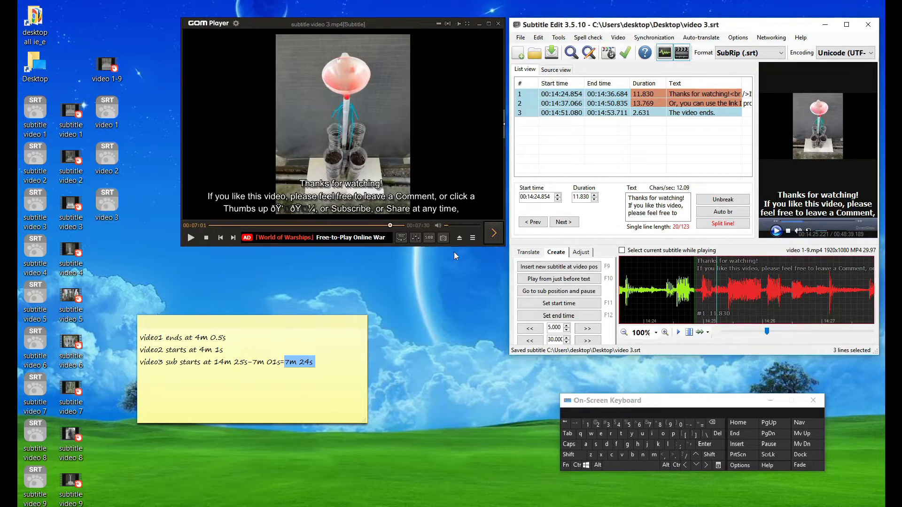
pyautogui.rightClick(98, 204)
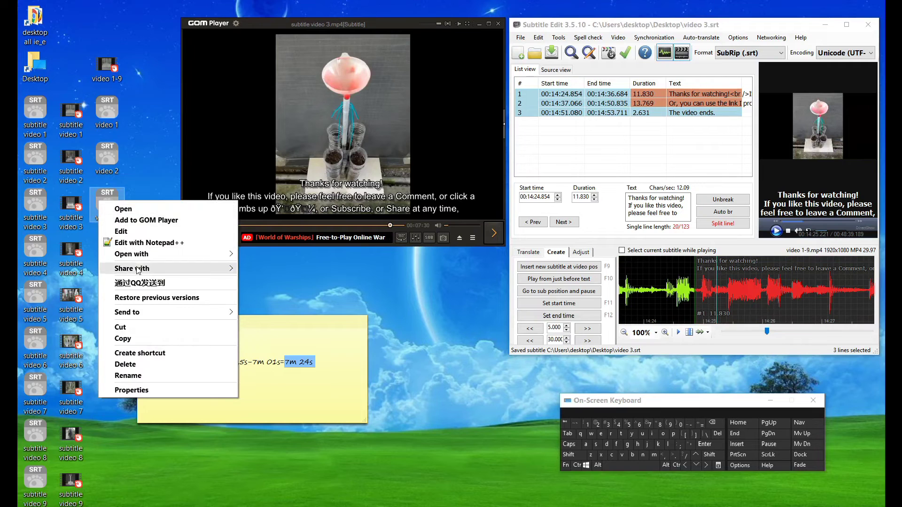
pyautogui.click(127, 233)
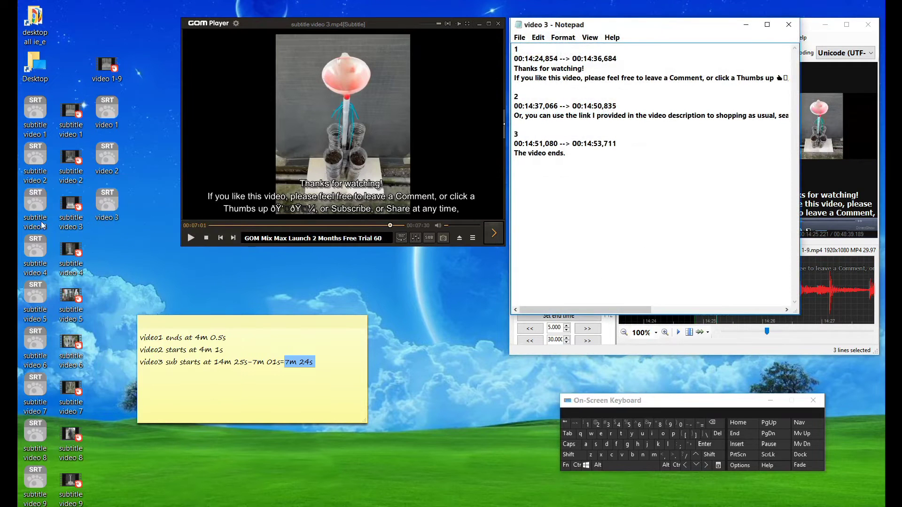
pyautogui.rightClick(33, 204)
pyautogui.click(52, 234)
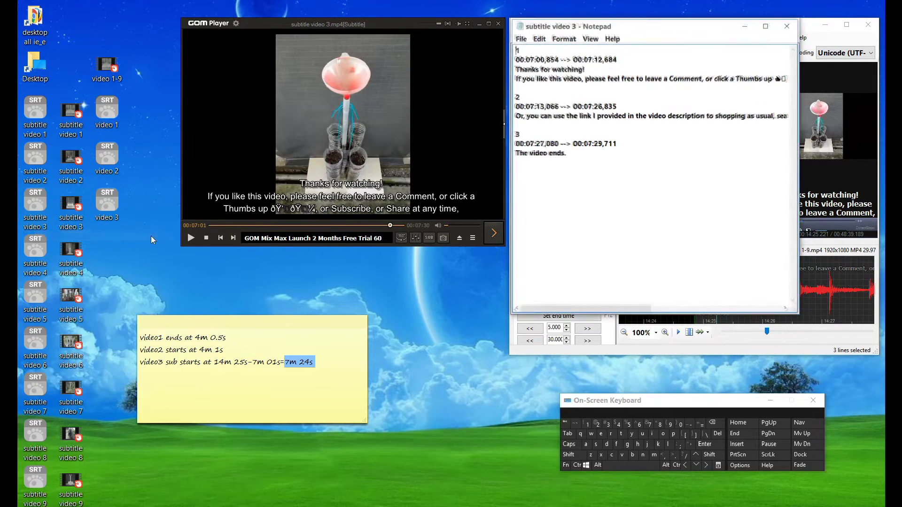
pyautogui.moveTo(573, 24); pyautogui.dragTo(274, 22)
pyautogui.click(281, 76)
# - Compare first and last timings, 00:07:00,854 versus 00:14:24,854, then close both Notepad windows
pyautogui.moveTo(296, 67); pyautogui.dragTo(219, 47)
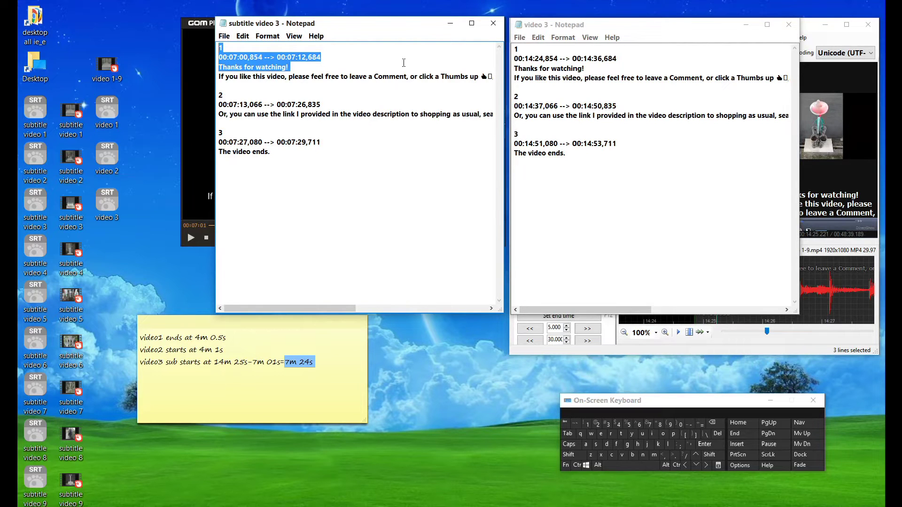
pyautogui.moveTo(588, 68); pyautogui.dragTo(514, 47)
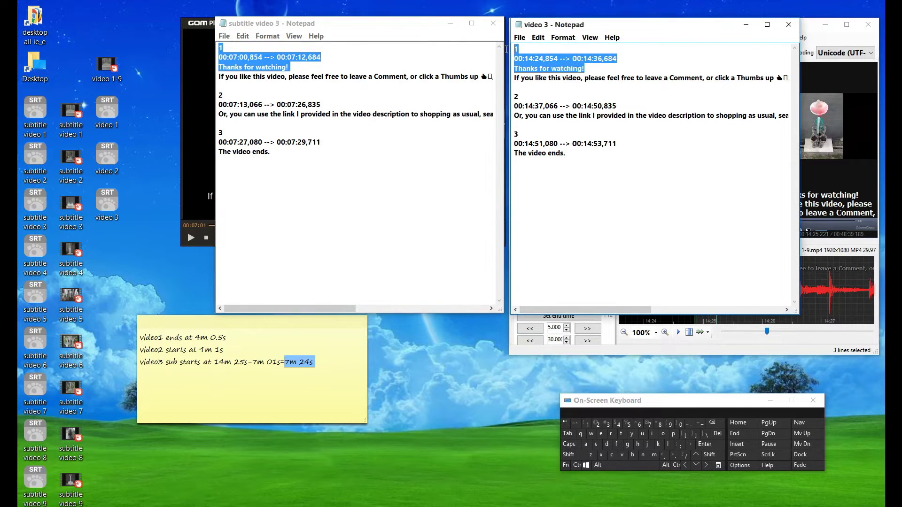
pyautogui.moveTo(328, 56); pyautogui.dragTo(218, 57)
pyautogui.moveTo(628, 58); pyautogui.dragTo(501, 57)
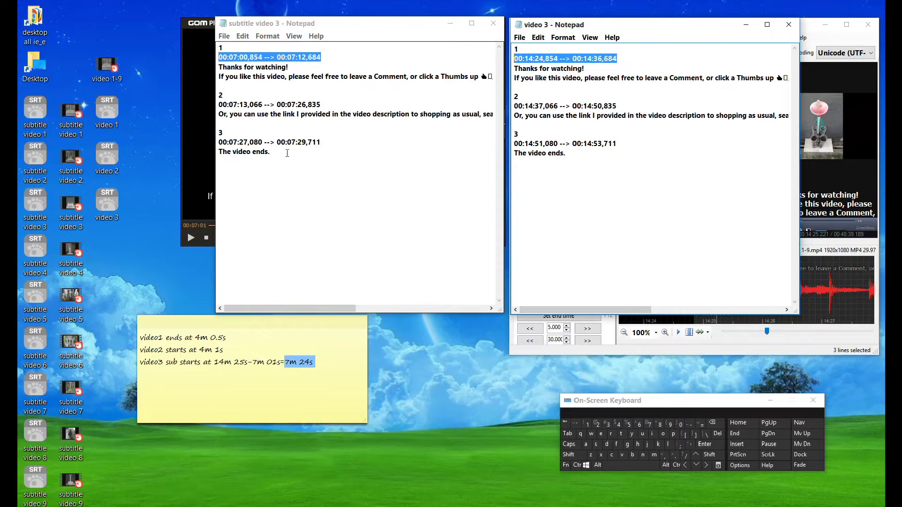
pyautogui.moveTo(324, 145); pyautogui.dragTo(204, 132)
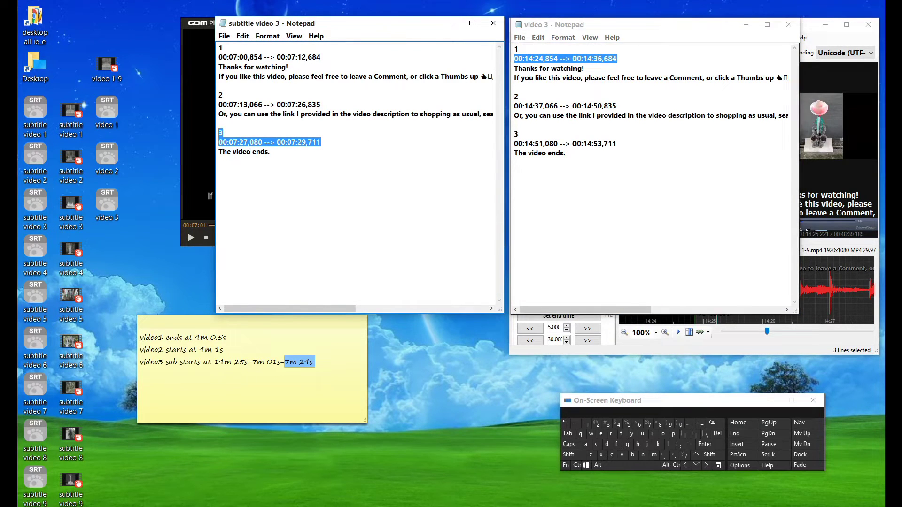
pyautogui.moveTo(616, 144); pyautogui.dragTo(507, 134)
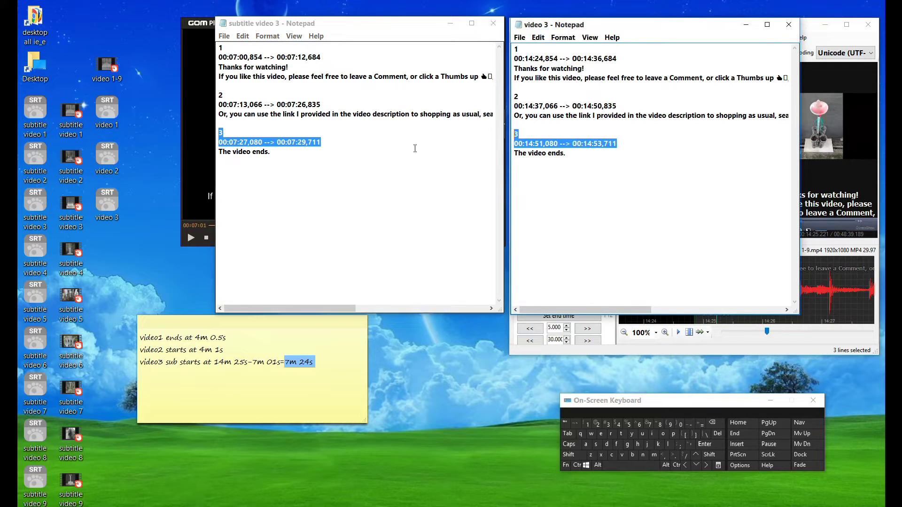
pyautogui.click(493, 23)
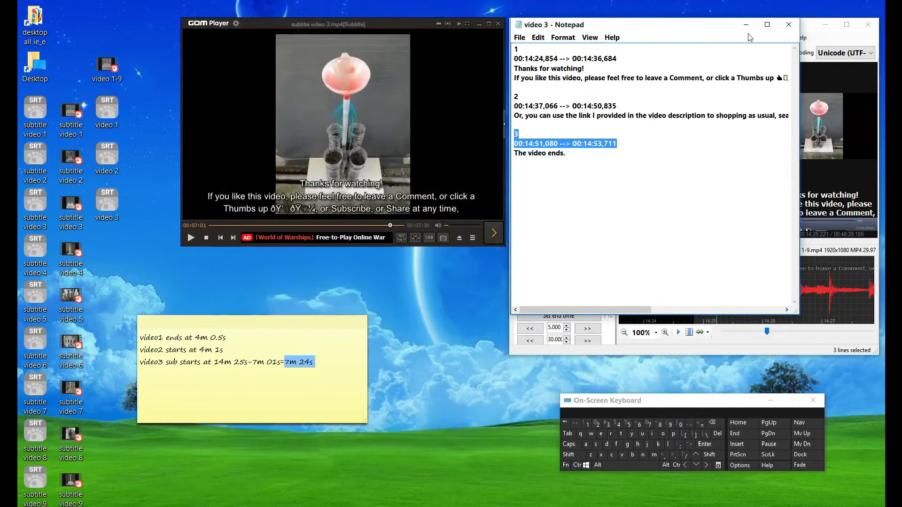
pyautogui.click(783, 27)
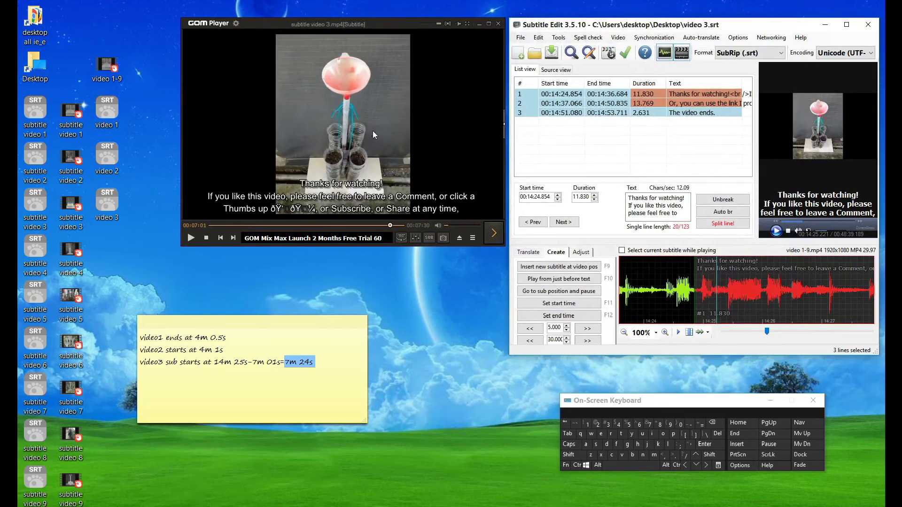
# - Close GOM Player, clear the note highlight, and play and pause the combined preview near the end of video 8
pyautogui.click(498, 23)
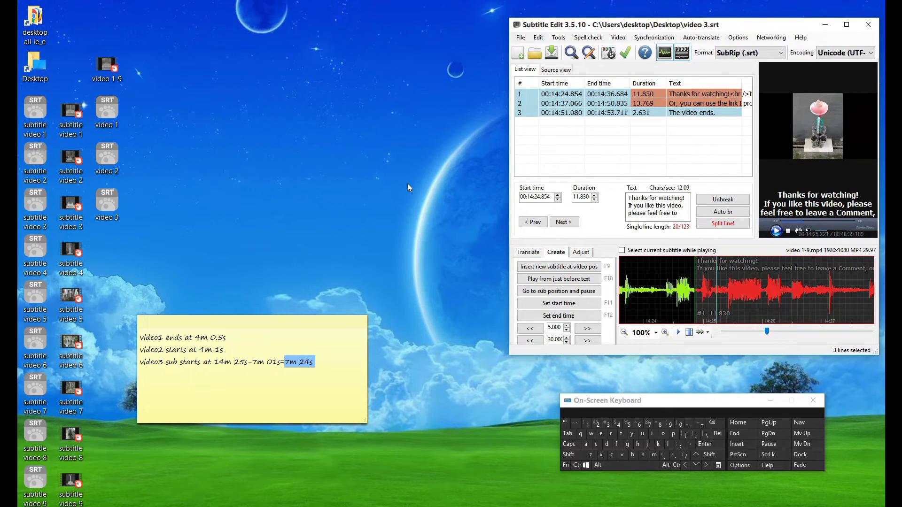
pyautogui.click(326, 368)
pyautogui.click(319, 365)
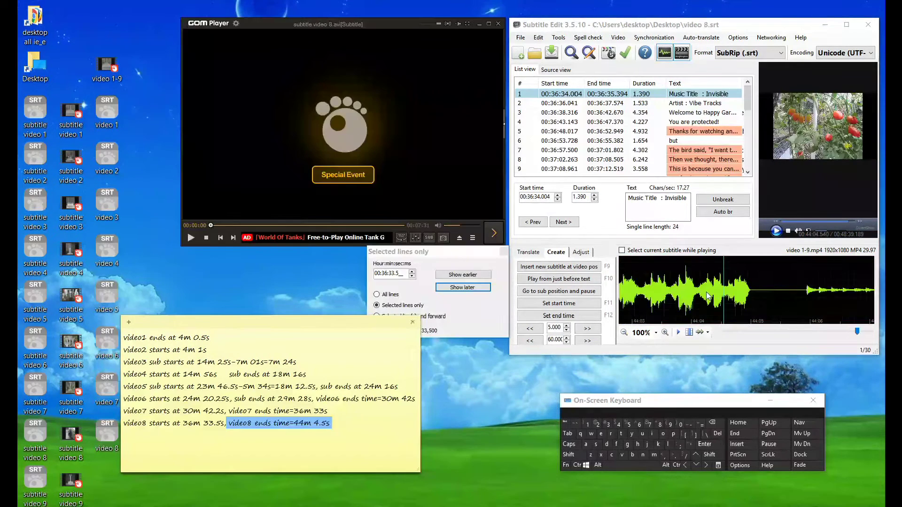
pyautogui.click(708, 295)
pyautogui.click(776, 232)
pyautogui.click(776, 232)
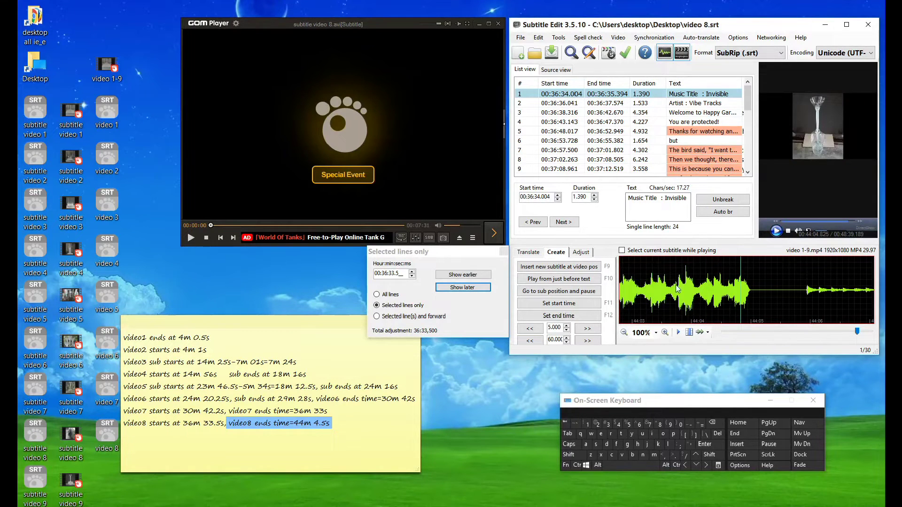
pyautogui.click(776, 231)
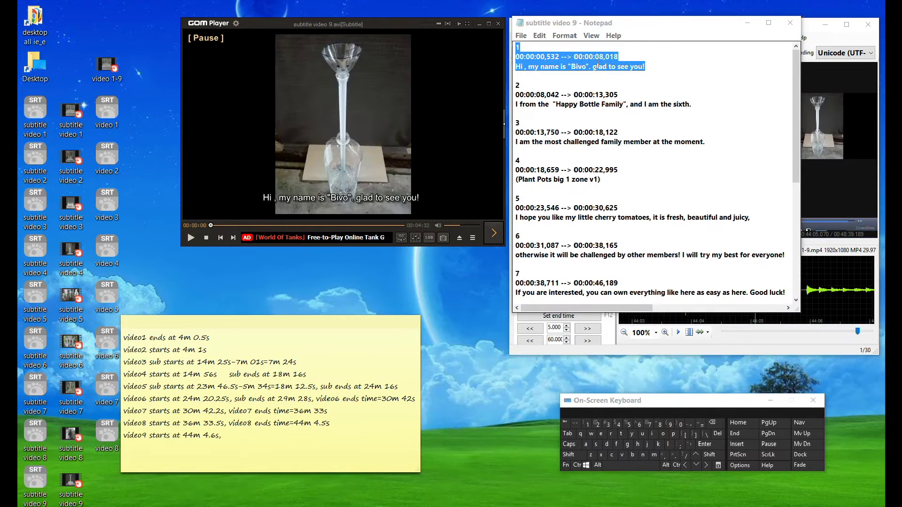
# - Review video 9's first subtitle at 00:00:00,532 in Notepad, then load subtitle video 9.srt into Subtitle Edit
pyautogui.click(593, 66)
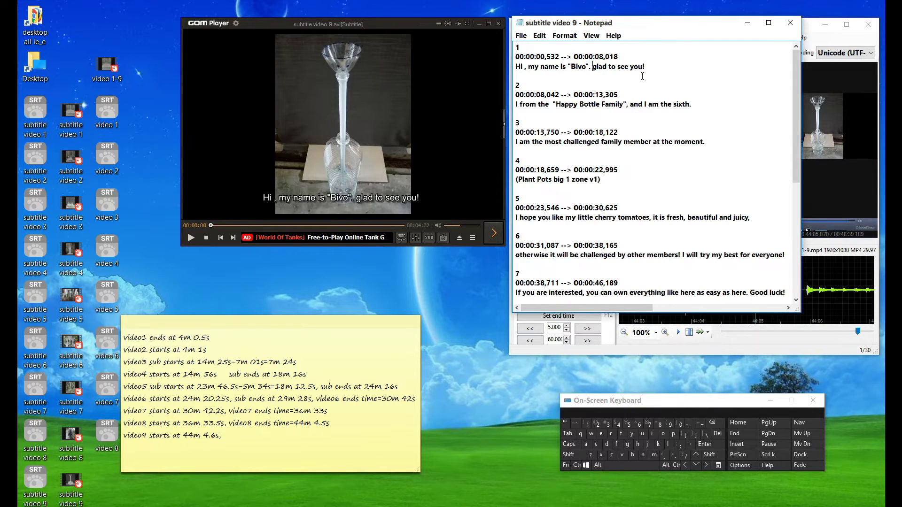
pyautogui.moveTo(648, 68); pyautogui.dragTo(517, 47)
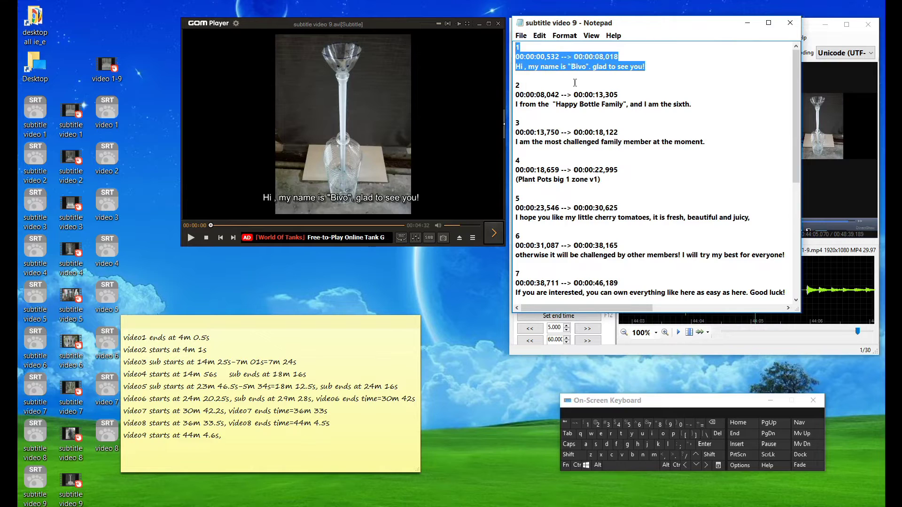
pyautogui.click(784, 27)
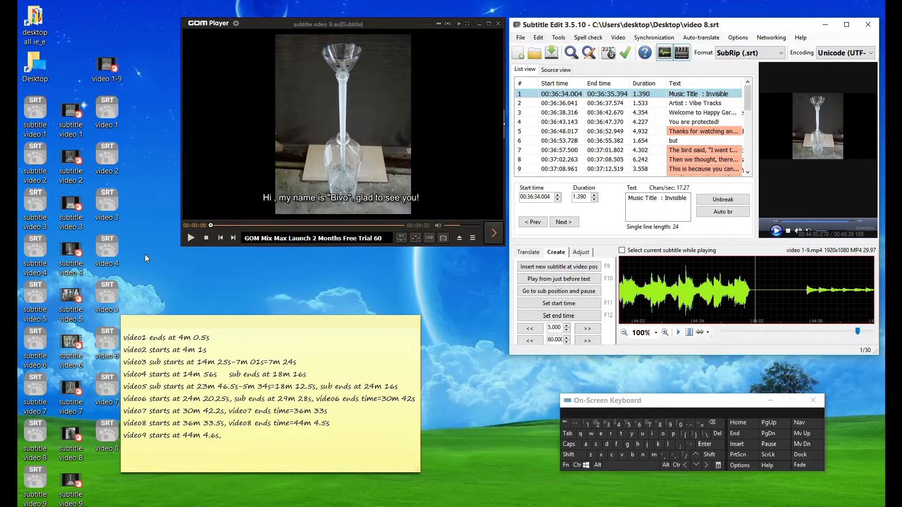
pyautogui.click(41, 483)
pyautogui.moveTo(40, 474); pyautogui.dragTo(557, 94)
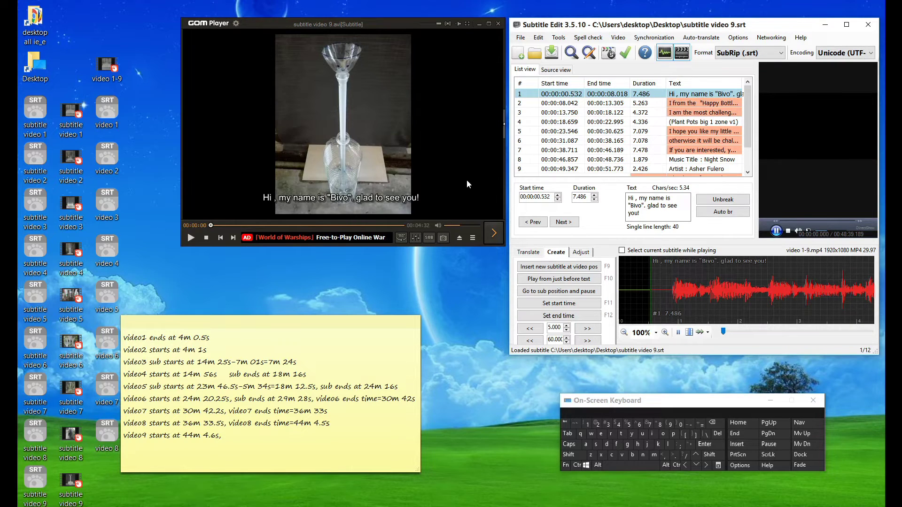
# - Select all 12 subtitle lines and look up video 9's 44:04.6 start offset in the sticky note
pyautogui.click(539, 38)
pyautogui.click(554, 194)
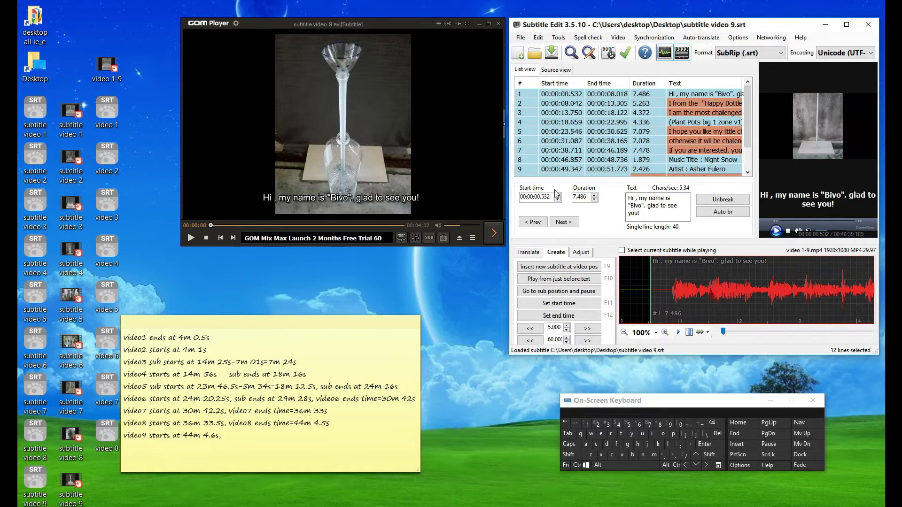
pyautogui.rightClick(563, 118)
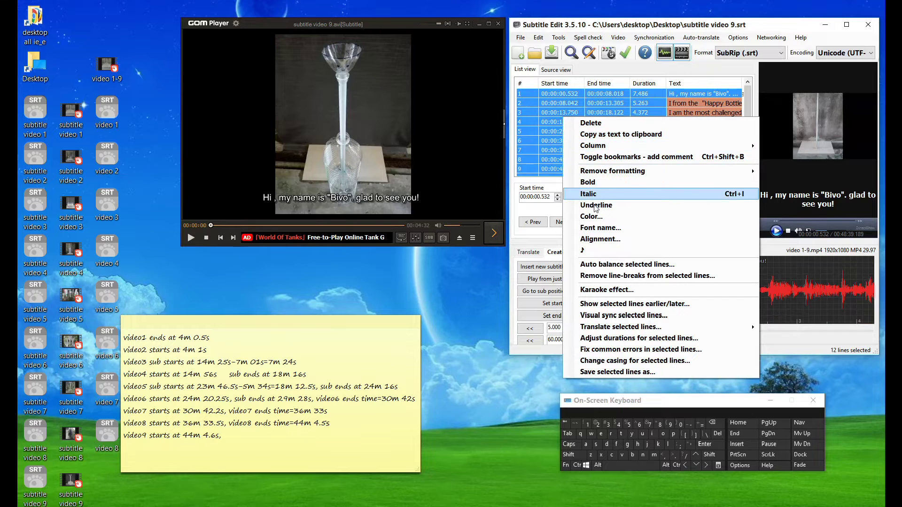
pyautogui.click(661, 304)
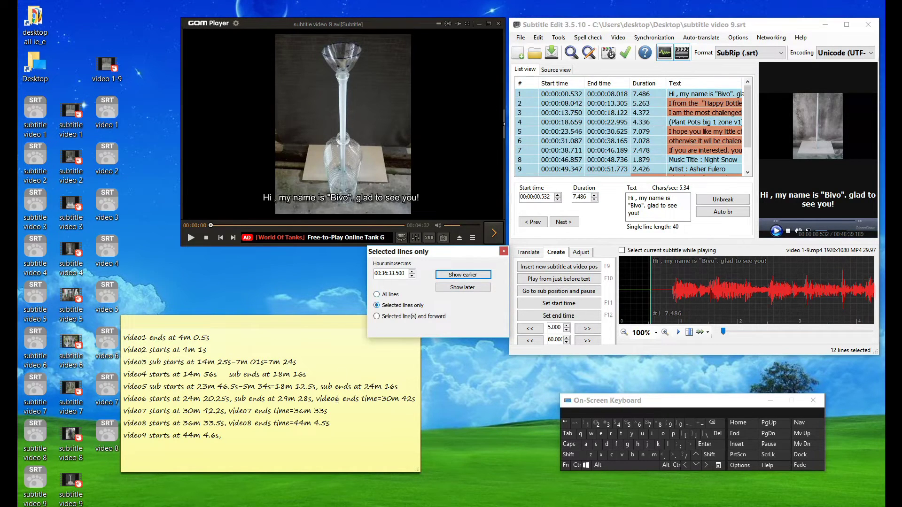
pyautogui.click(251, 449)
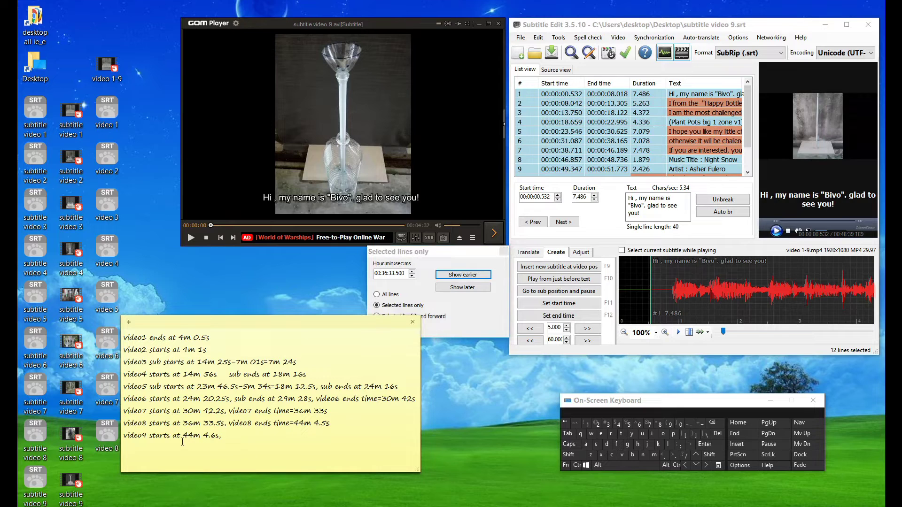
pyautogui.moveTo(192, 436); pyautogui.dragTo(218, 438)
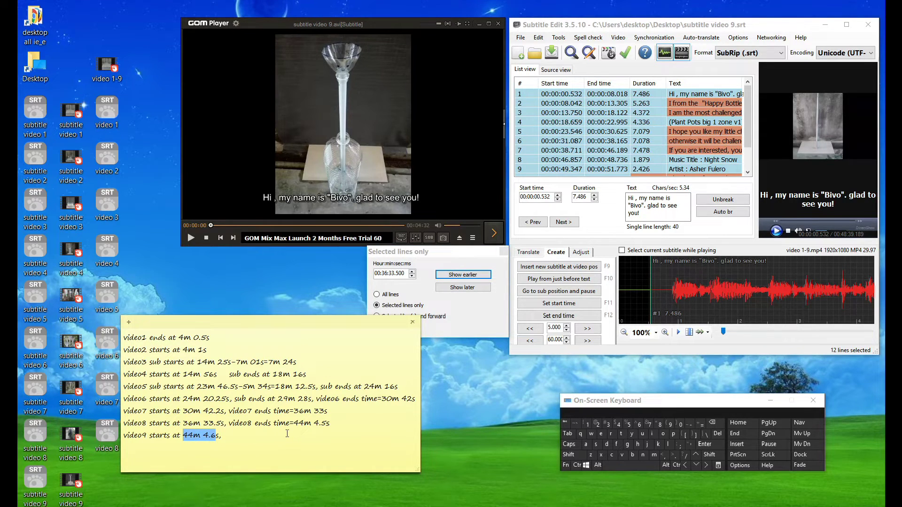
pyautogui.click(387, 275)
# - Shift the selected lines later by 00:44:04.600 so line 1 starts at 00:44:05.132
pyautogui.click(711, 422)
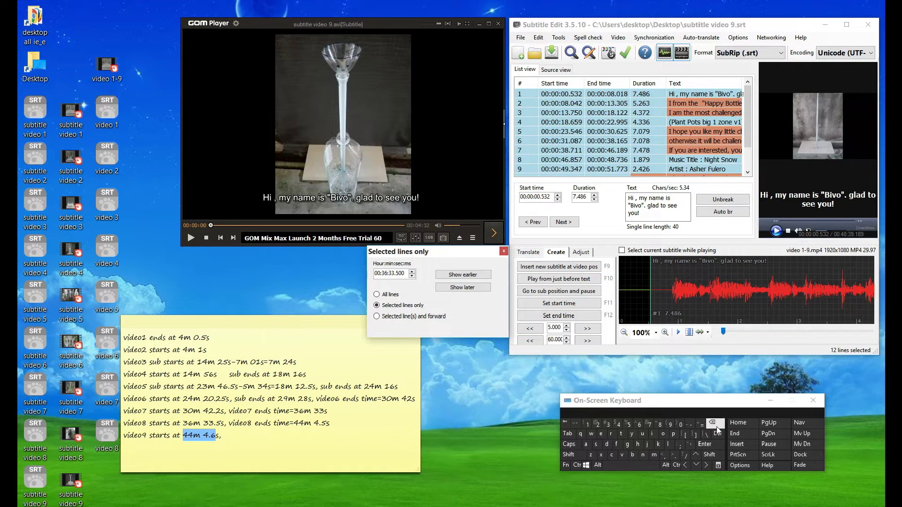
pyautogui.click(712, 422)
pyautogui.click(617, 427)
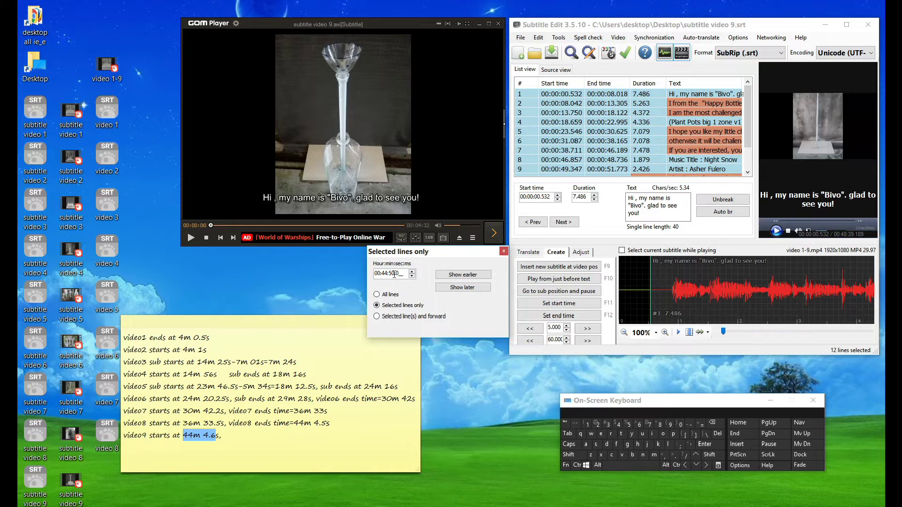
pyautogui.click(711, 422)
pyautogui.click(711, 422)
pyautogui.click(710, 423)
pyautogui.click(680, 425)
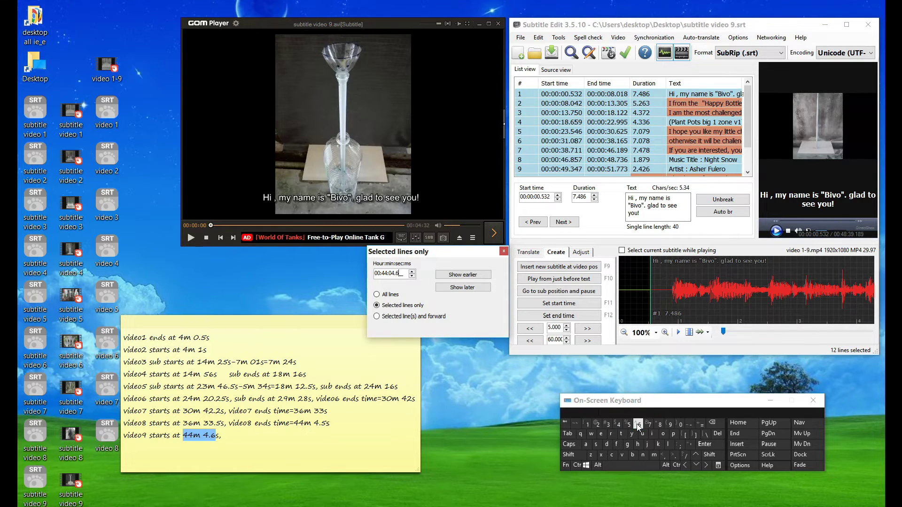
pyautogui.click(462, 287)
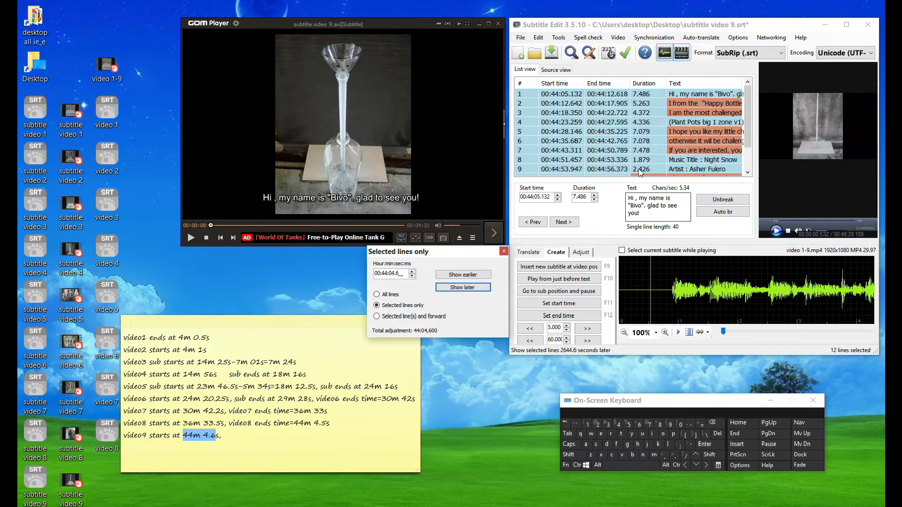
pyautogui.click(603, 121)
# - Preview the shifted subtitles from line 1 in Subtitle Edit
pyautogui.click(592, 94)
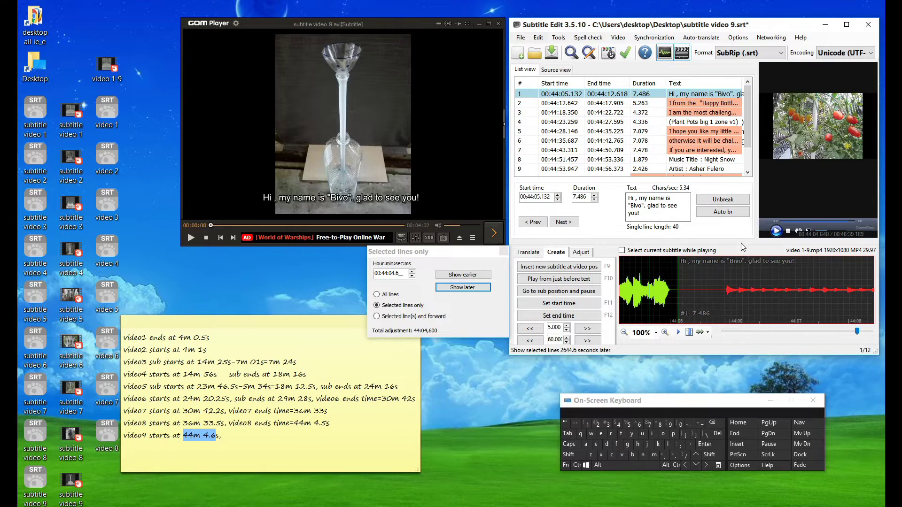
pyautogui.click(775, 231)
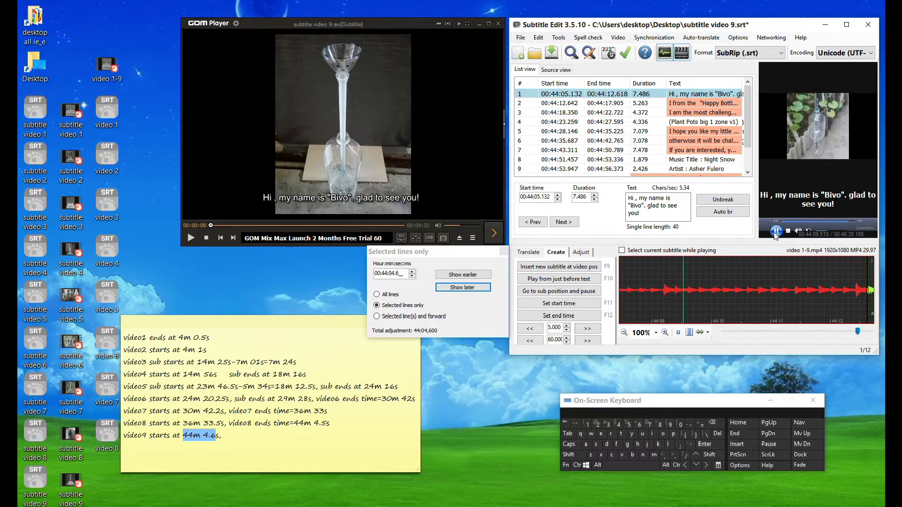
pyautogui.click(775, 231)
pyautogui.click(775, 231)
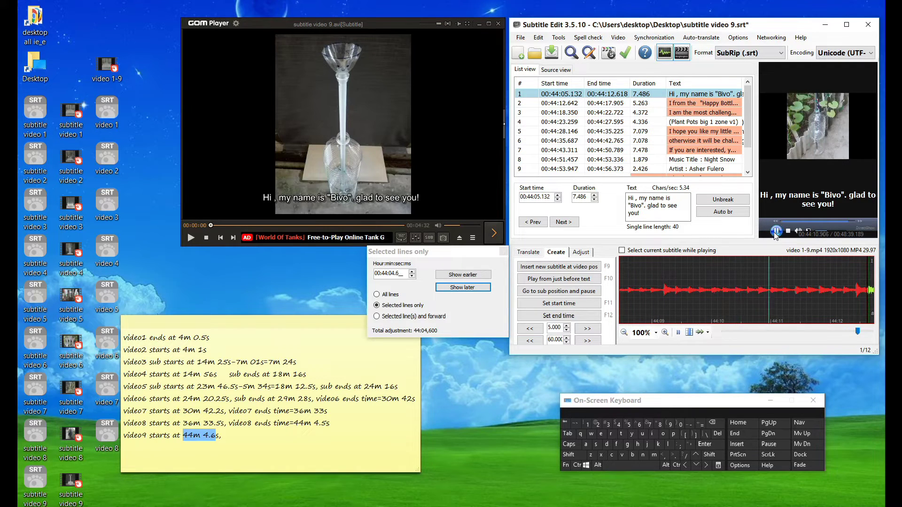
pyautogui.click(775, 231)
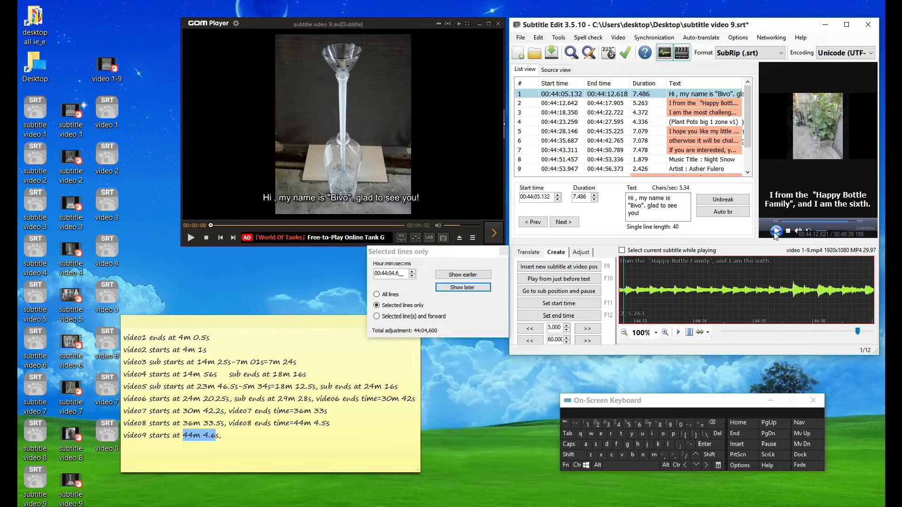
# - Play and pause video 9 in GOM Player to compare its subtitle timing with the preview
pyautogui.click(192, 237)
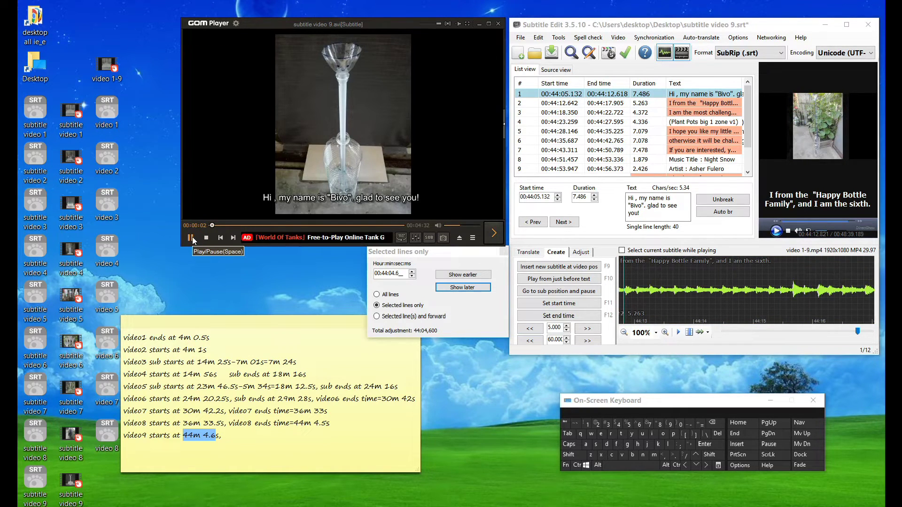
pyautogui.click(191, 239)
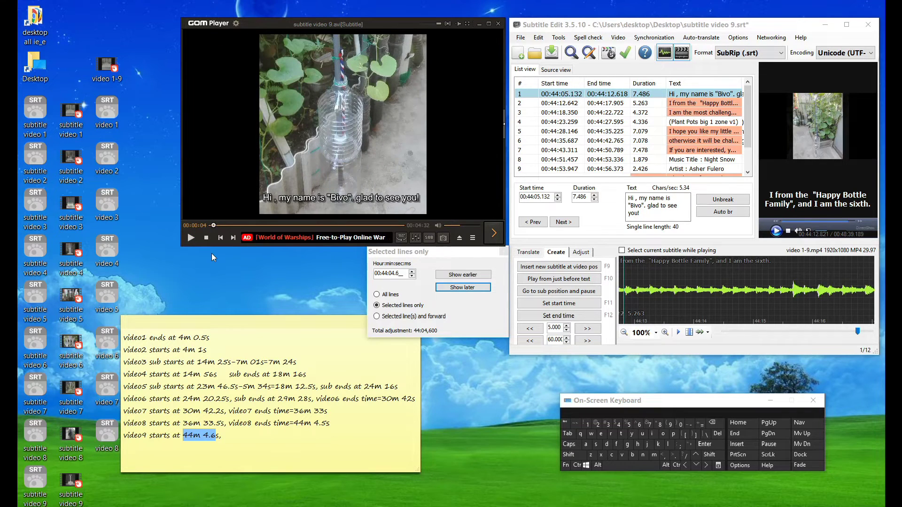
pyautogui.click(190, 237)
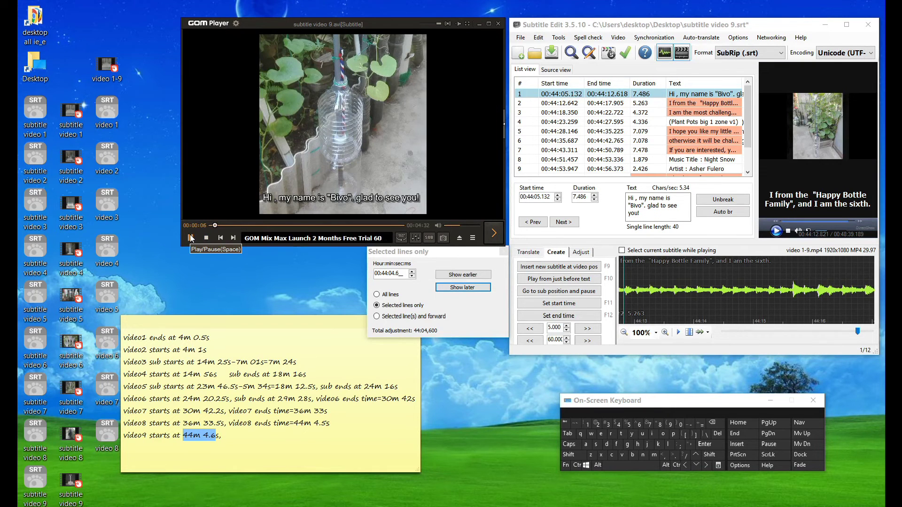
pyautogui.click(191, 237)
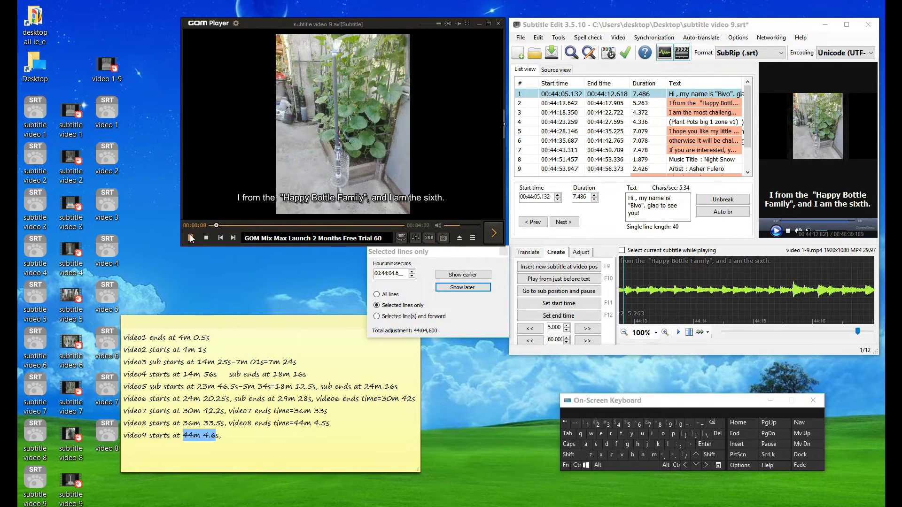
pyautogui.click(520, 39)
pyautogui.click(521, 39)
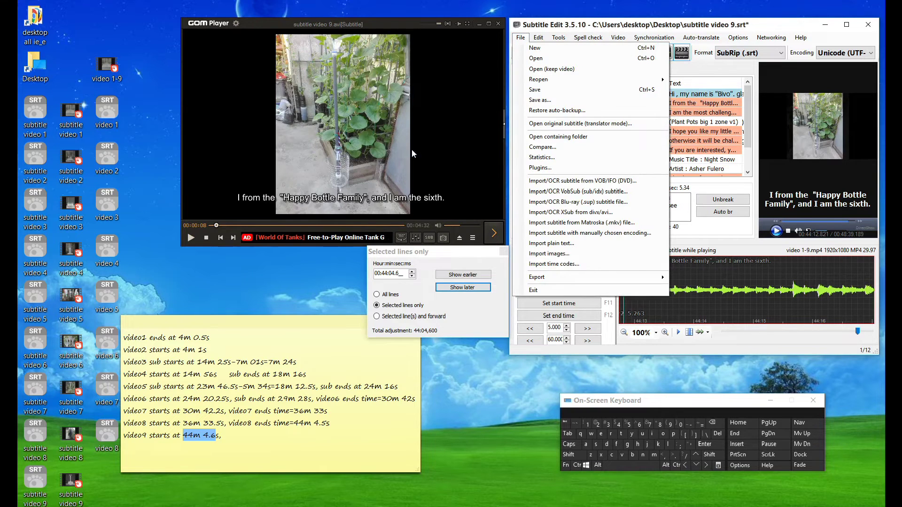
# - Save the shifted subtitles as video 9.srt on the Desktop and place its icon below video 8
pyautogui.click(506, 133)
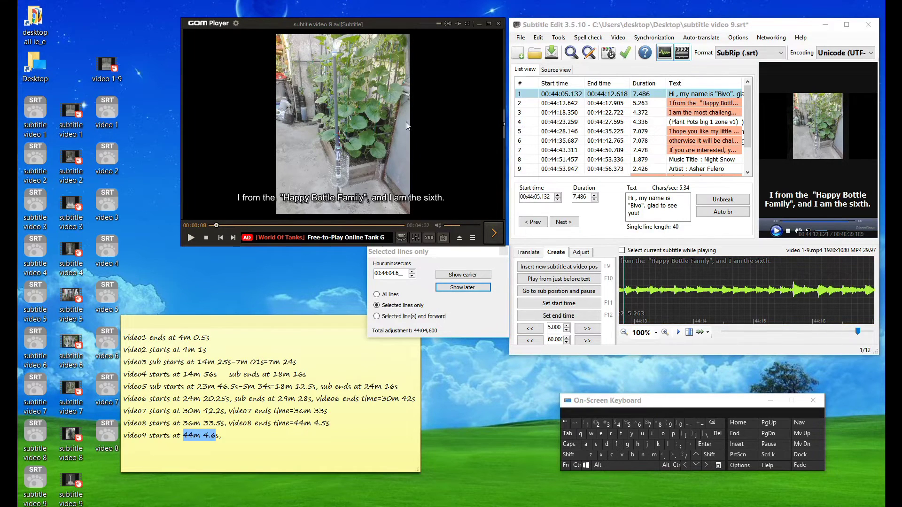
pyautogui.click(521, 39)
pyautogui.click(522, 38)
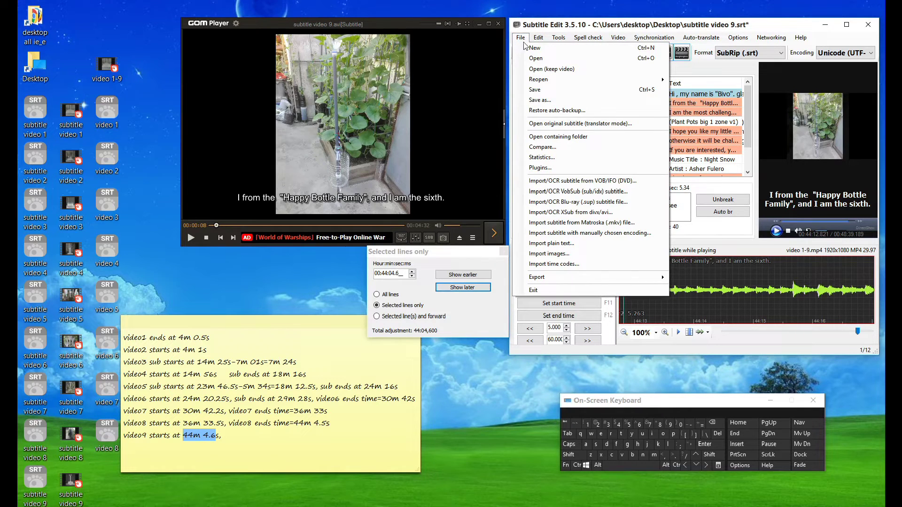
pyautogui.click(540, 100)
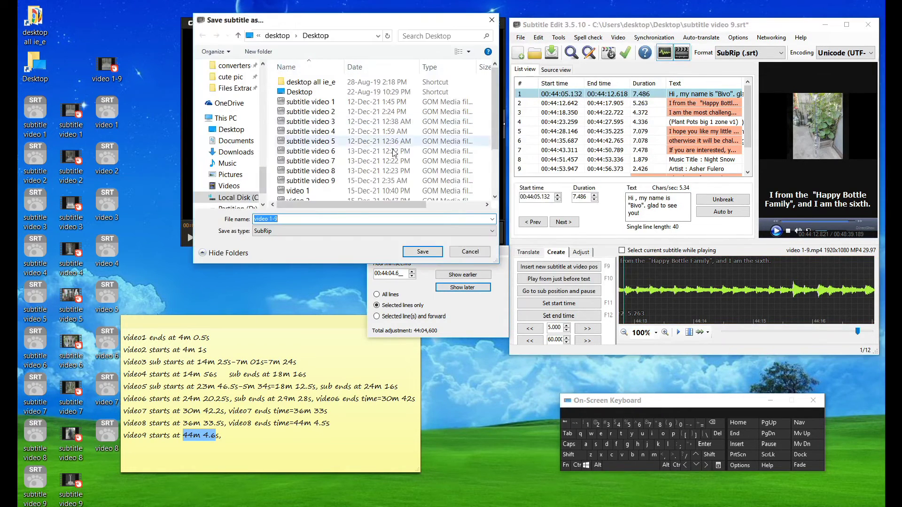
pyautogui.scroll(-3, 376, 169)
pyautogui.click(300, 196)
pyautogui.doubleClick(282, 220)
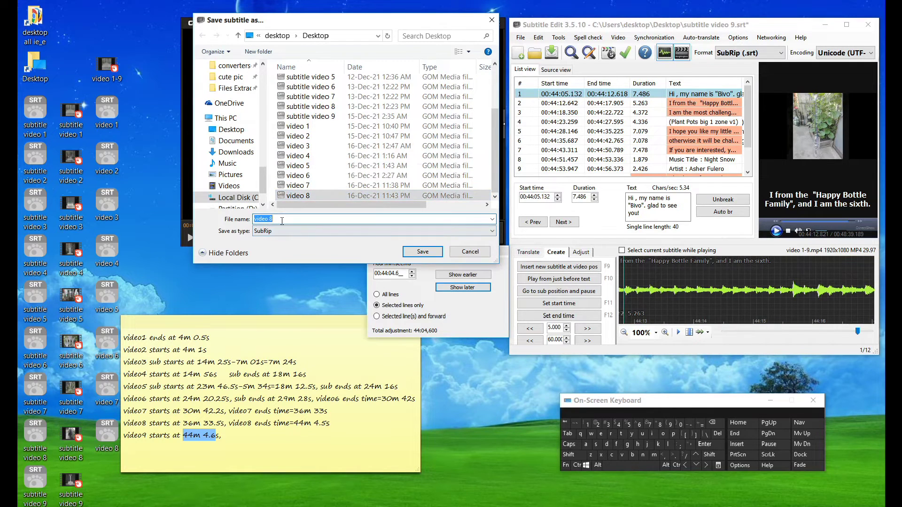
pyautogui.click(668, 425)
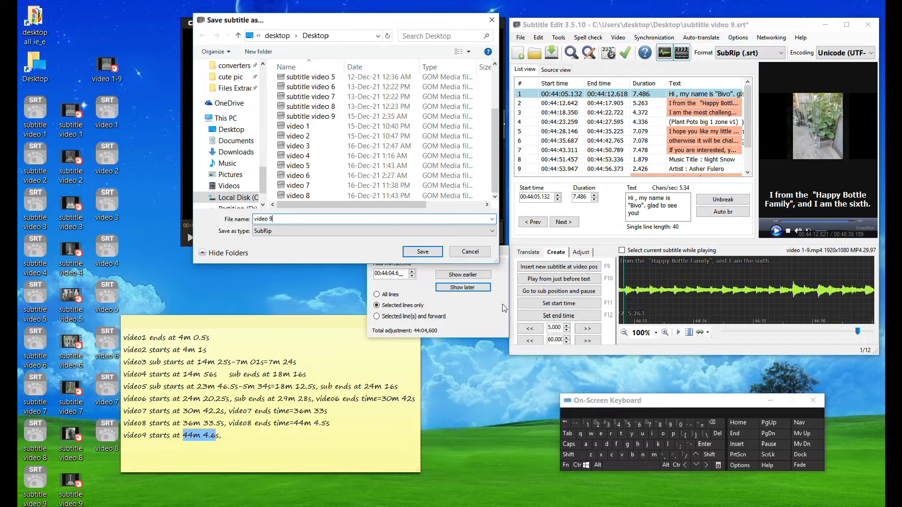
pyautogui.click(425, 253)
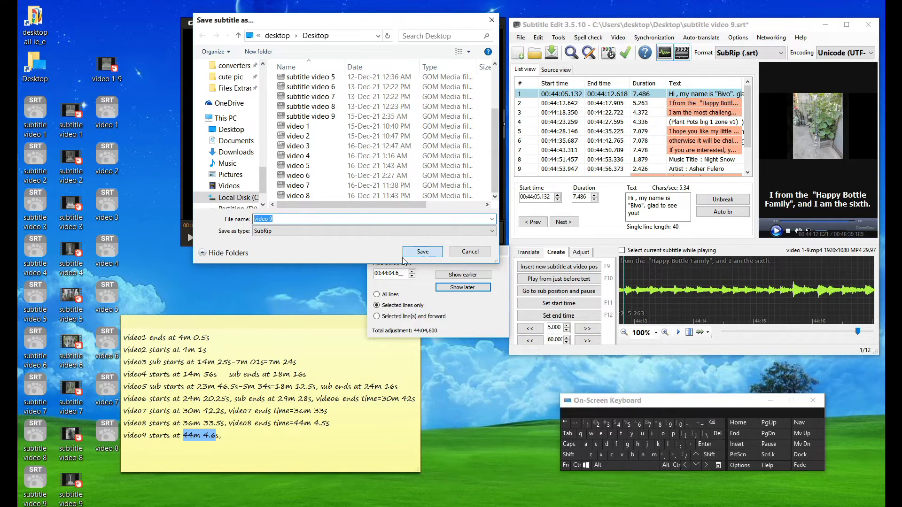
pyautogui.moveTo(71, 19); pyautogui.dragTo(97, 480)
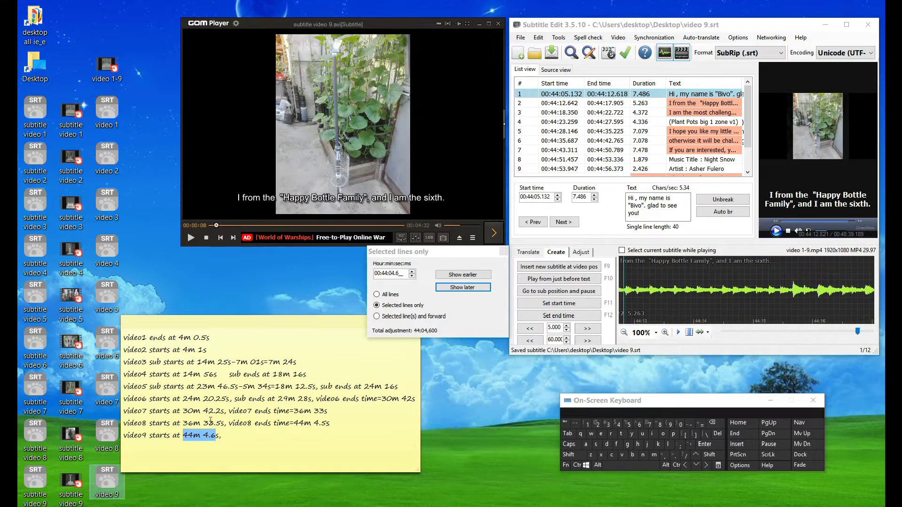
# - Close the Show earlier/later dialog and GOM Player
pyautogui.click(238, 442)
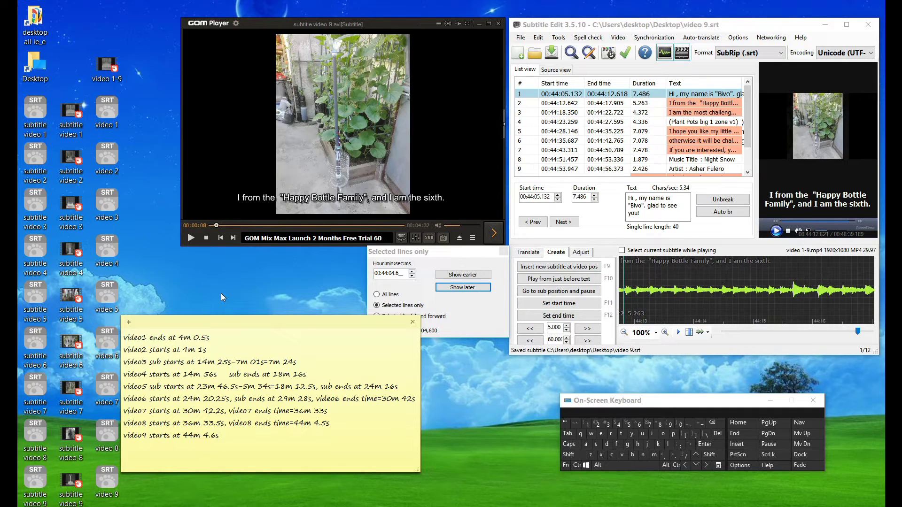
pyautogui.click(503, 251)
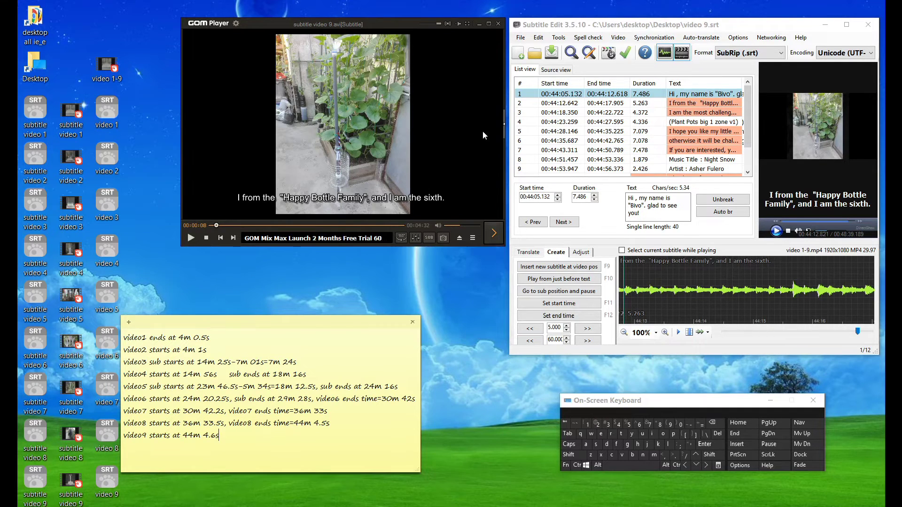
pyautogui.click(497, 24)
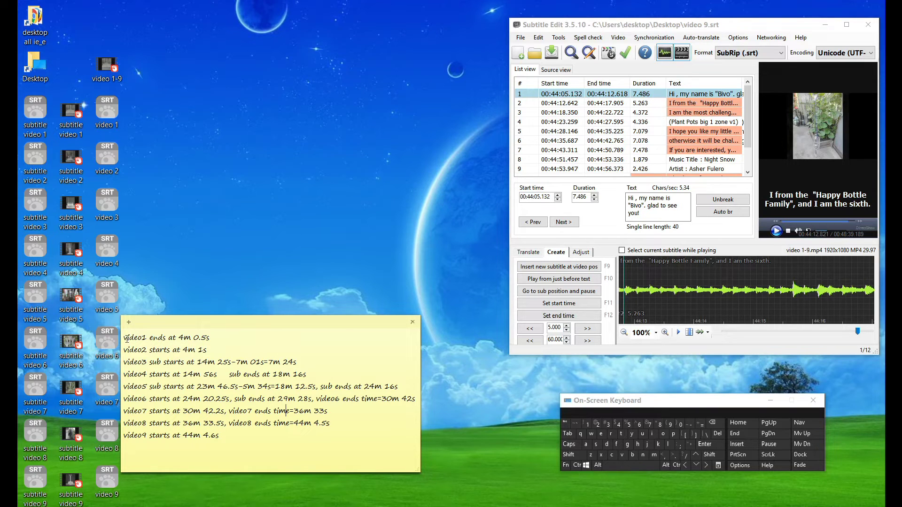
# - Add 'Let's merge all the subtitles of videos 1-9 into one file!' to the sticky note and move it up
pyautogui.moveTo(130, 341); pyautogui.dragTo(149, 441)
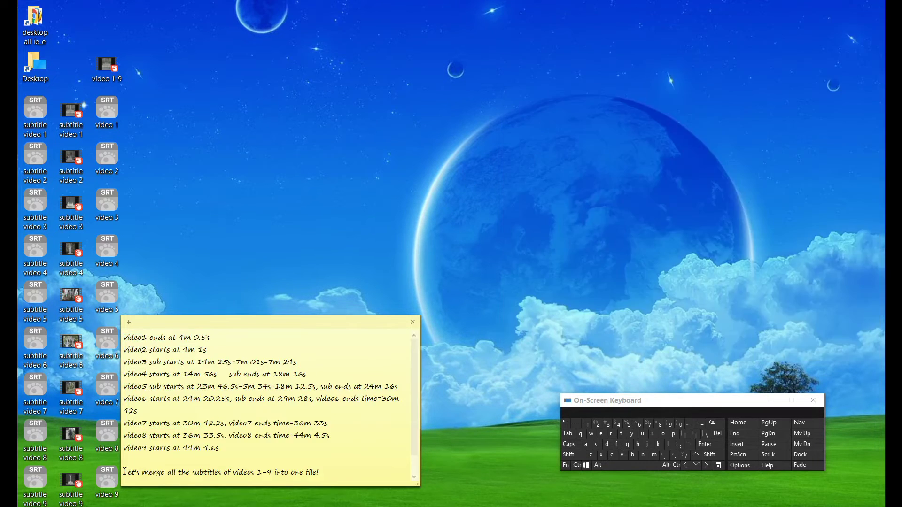
pyautogui.moveTo(123, 472); pyautogui.dragTo(337, 474)
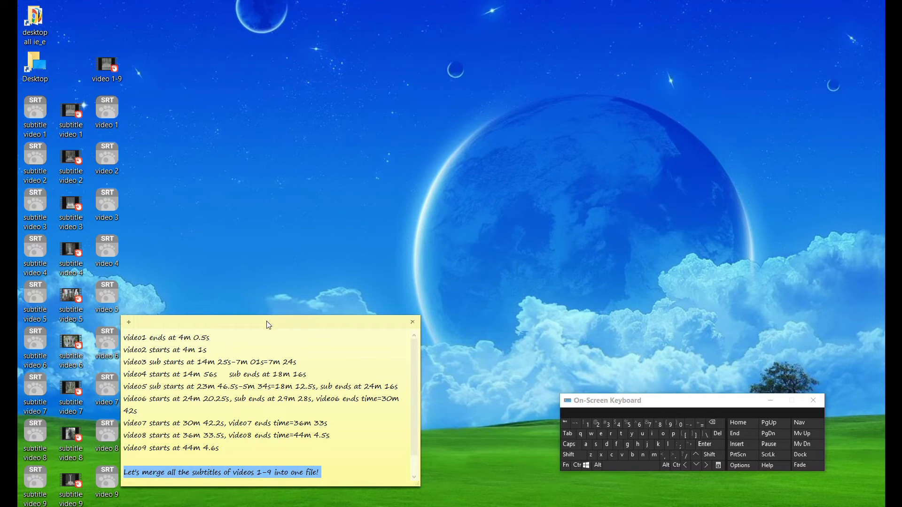
pyautogui.moveTo(268, 219); pyautogui.dragTo(267, 218)
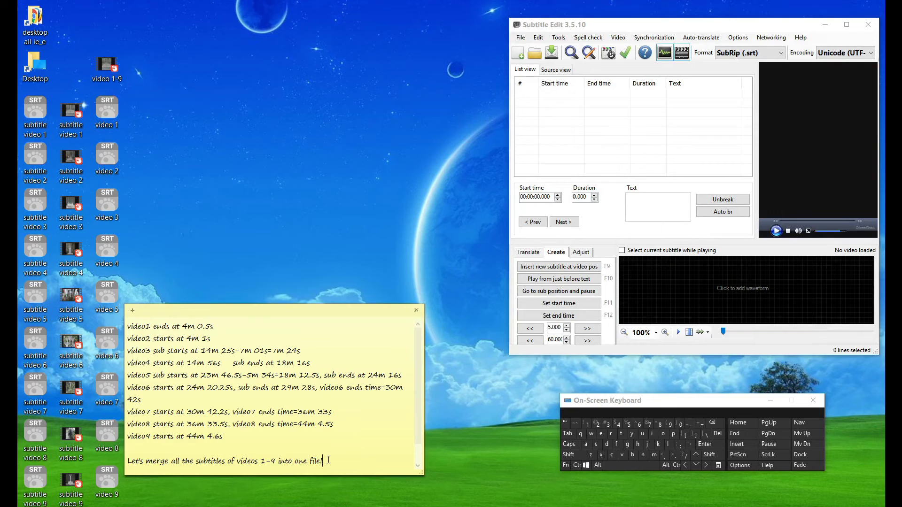
pyautogui.moveTo(324, 461); pyautogui.dragTo(117, 461)
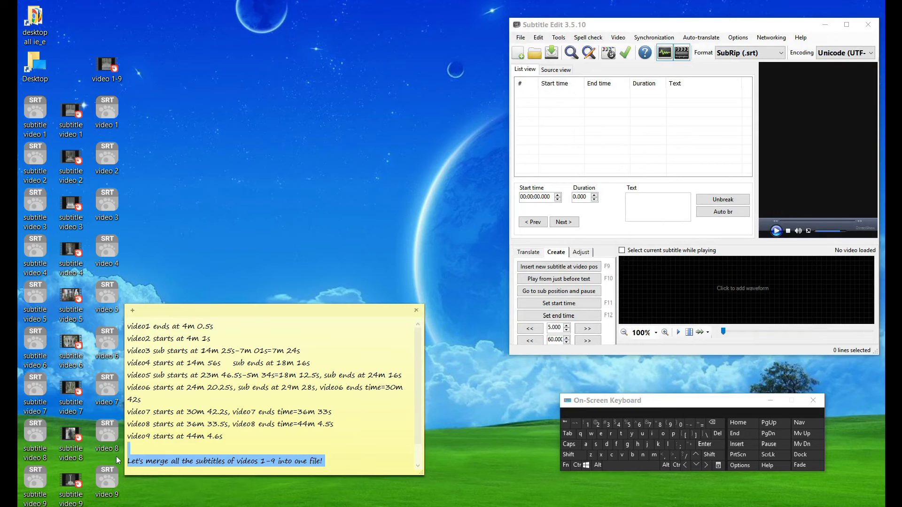
# - Start Tools > Join subtitles and begin adding subtitle files
pyautogui.click(196, 451)
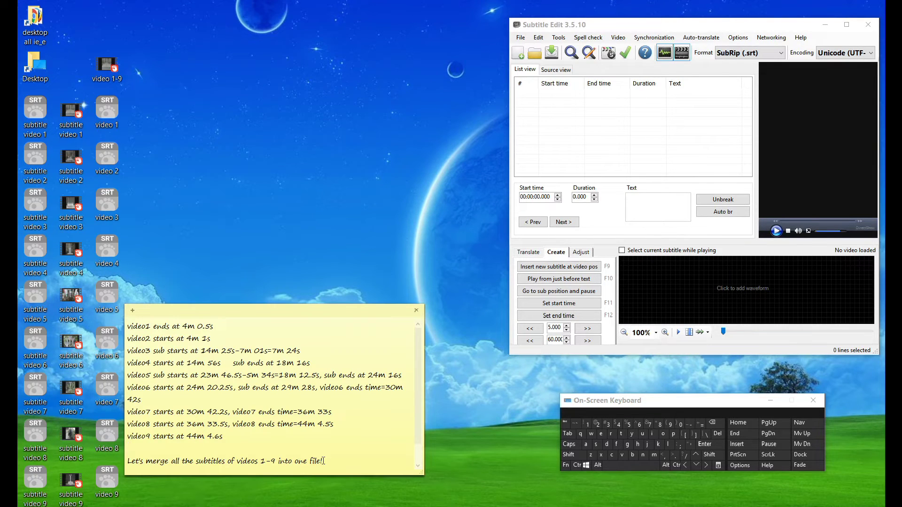
pyautogui.moveTo(324, 461); pyautogui.dragTo(132, 470)
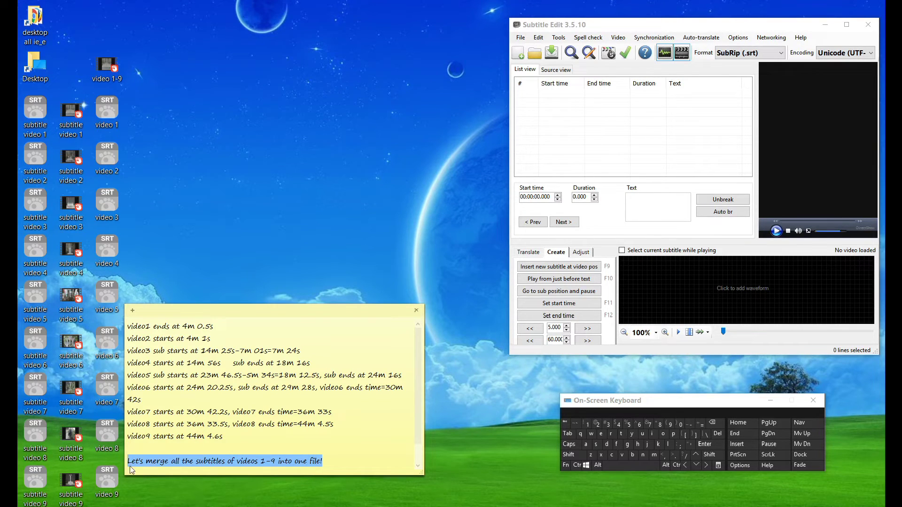
pyautogui.click(557, 39)
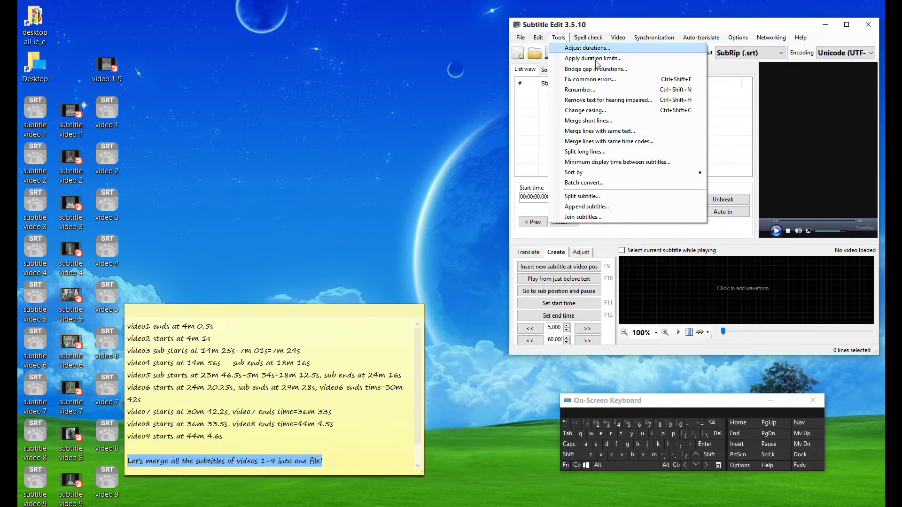
pyautogui.click(593, 217)
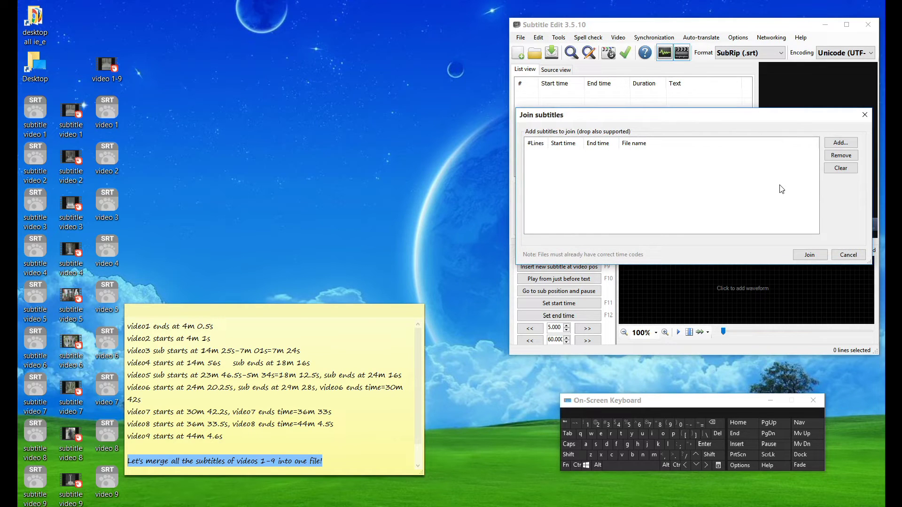
pyautogui.click(840, 143)
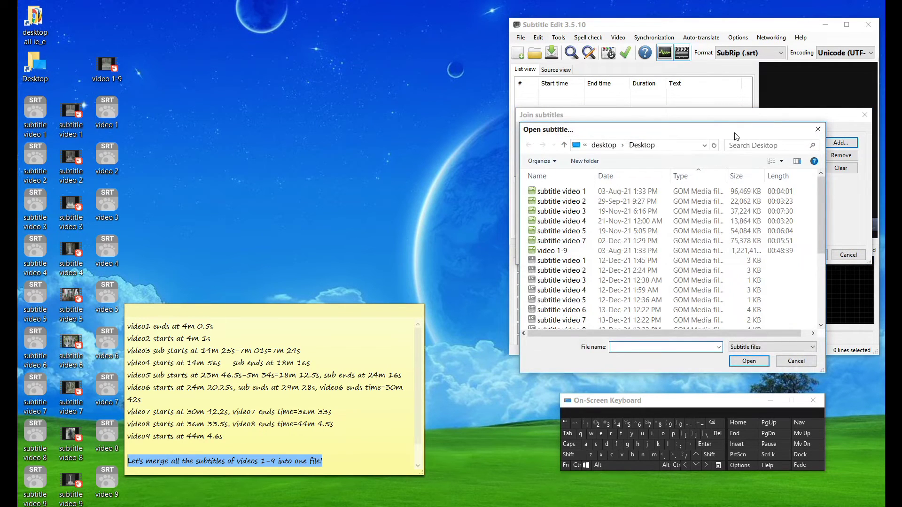
pyautogui.moveTo(507, 85); pyautogui.dragTo(408, 28)
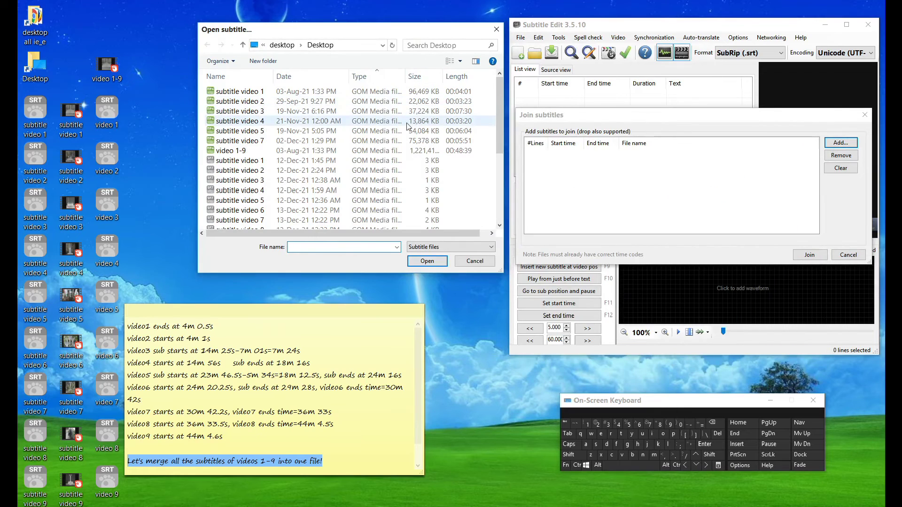
# - Add video 1.srt through video 9.srt and join them into one 172-line list
pyautogui.click(369, 74)
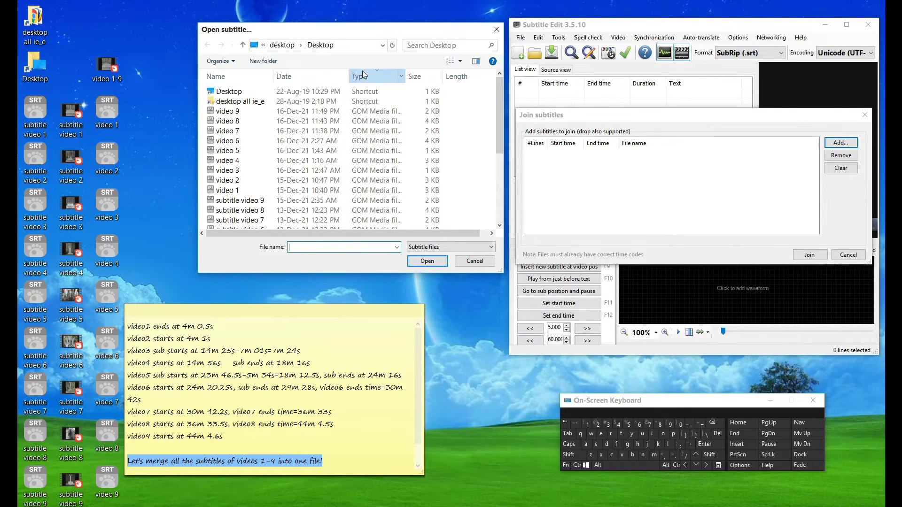
pyautogui.click(364, 75)
pyautogui.scroll(-2, 317, 188)
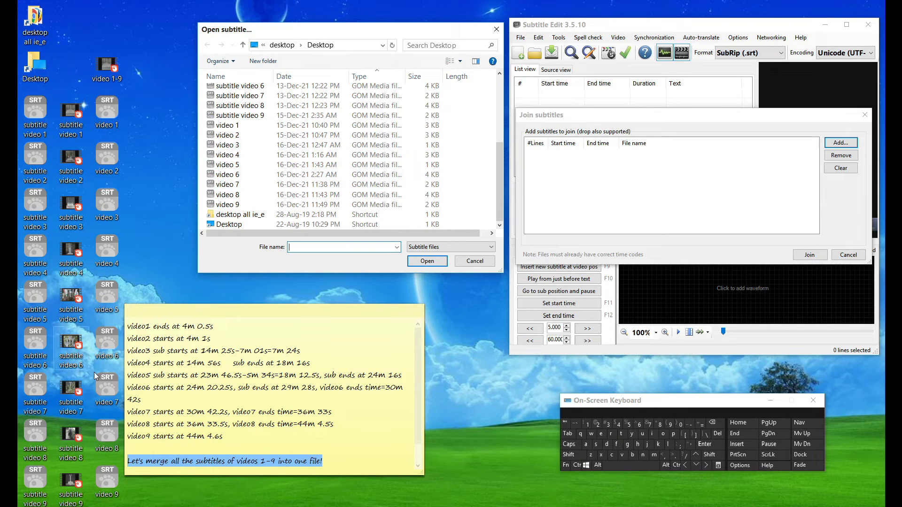
pyautogui.moveTo(205, 126); pyautogui.dragTo(209, 209)
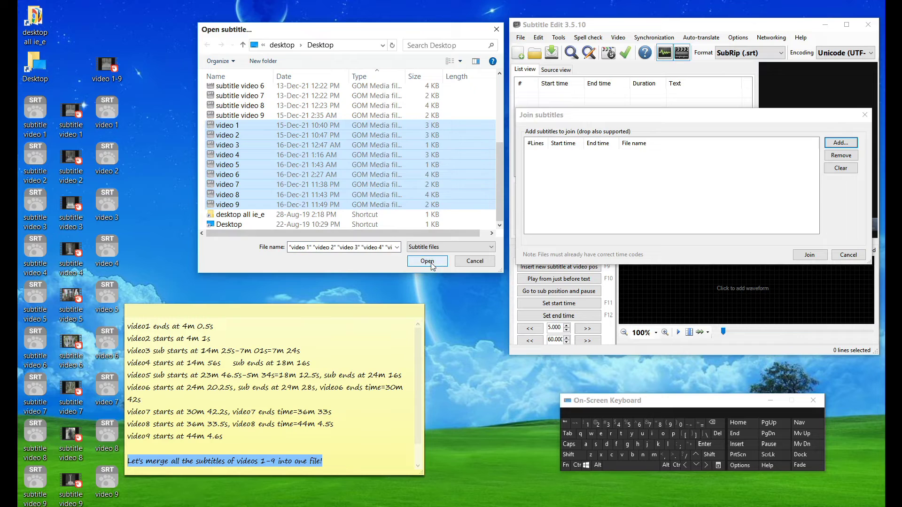
pyautogui.click(427, 261)
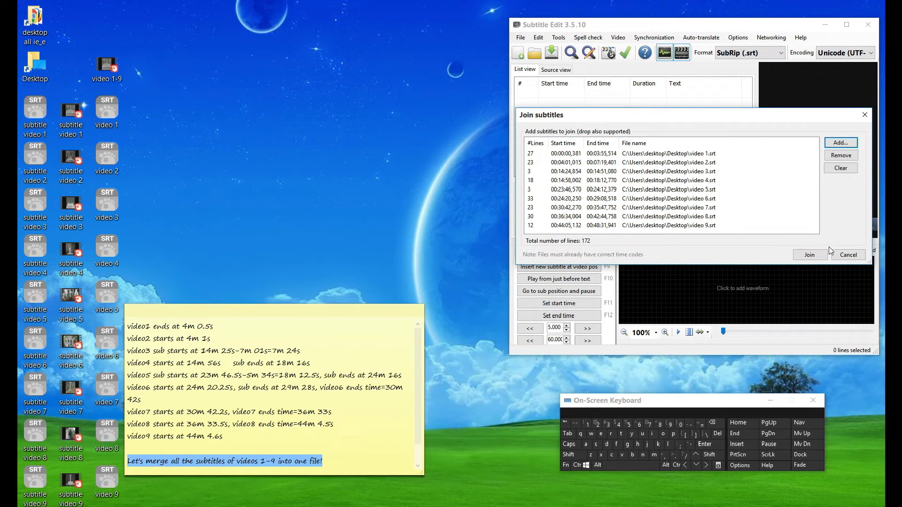
pyautogui.click(809, 254)
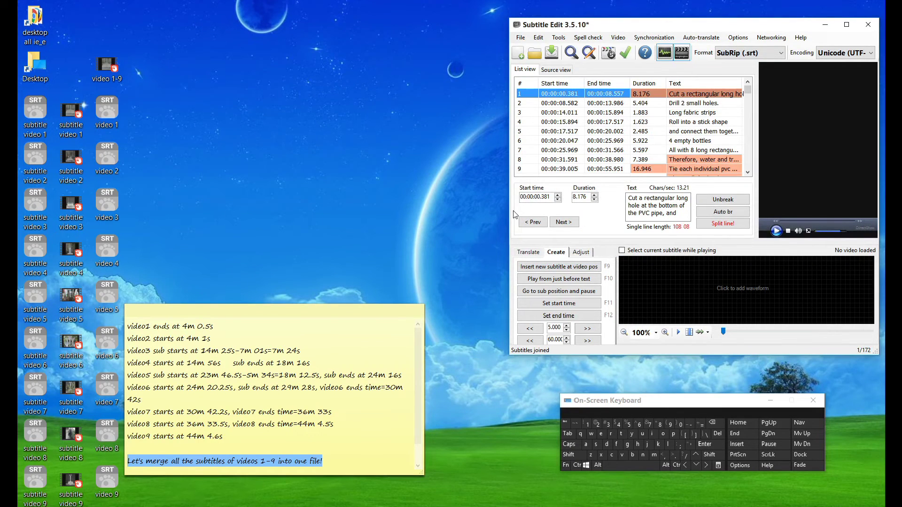
# - Load video 1-9.mp4 alongside the joined subtitles and start playback
pyautogui.click(804, 121)
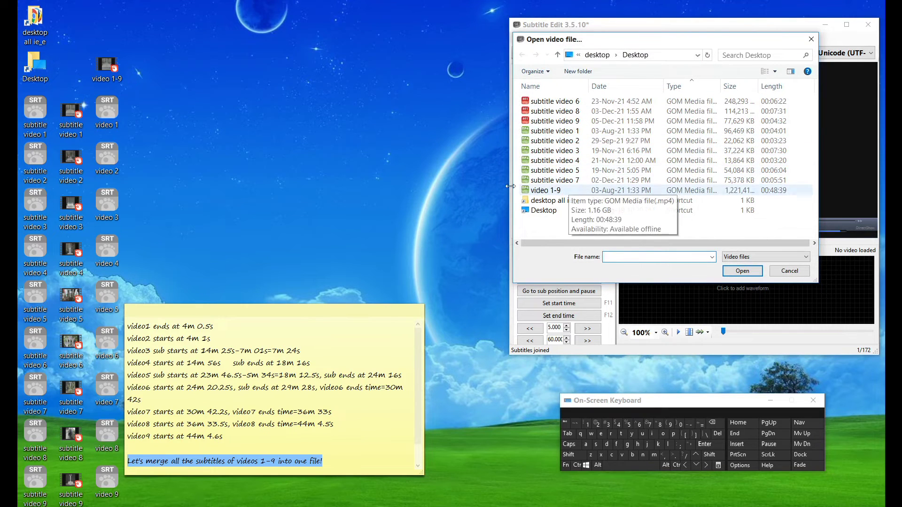
pyautogui.doubleClick(540, 190)
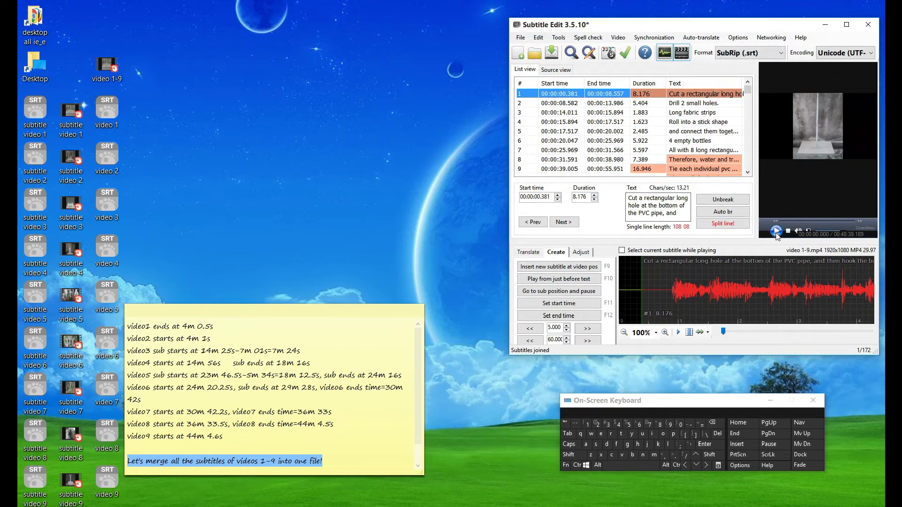
pyautogui.click(775, 231)
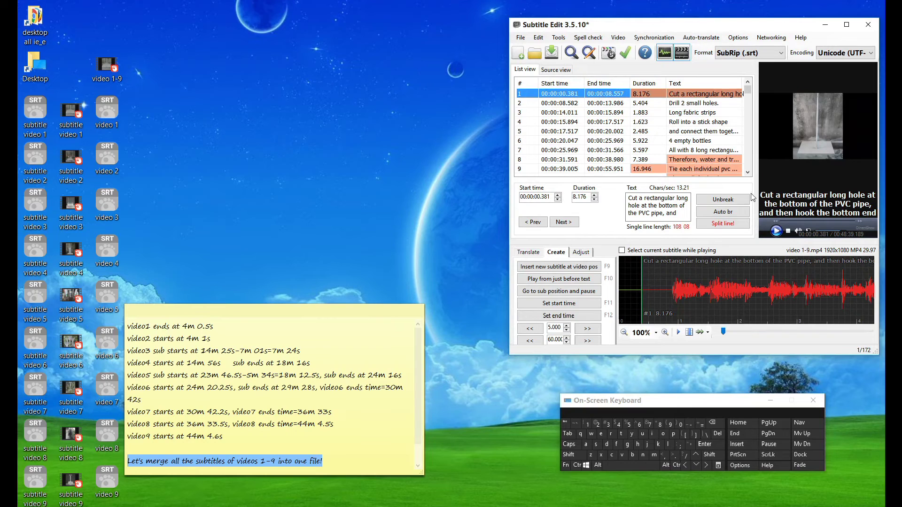
pyautogui.click(71, 119)
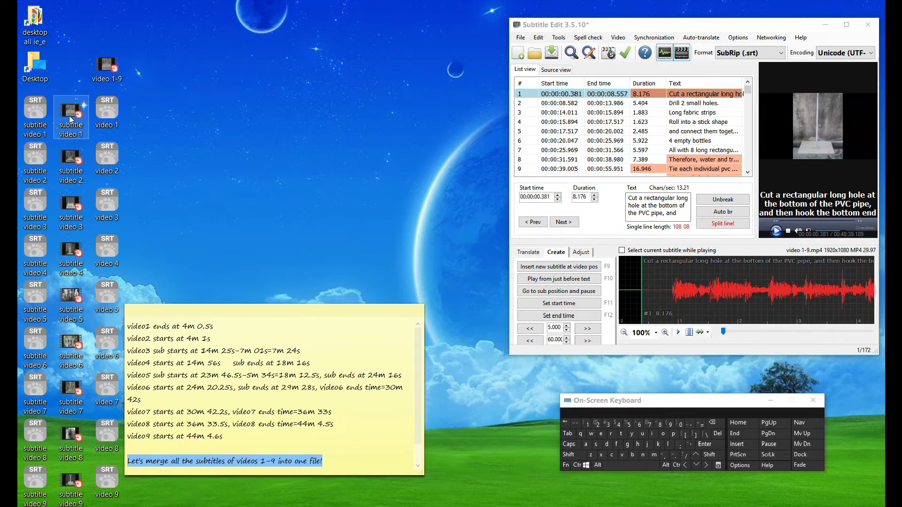
# - Play subtitle video 1 in GOM Player while following entries 1–3 of video 1.srt in Notepad
pyautogui.doubleClick(80, 119)
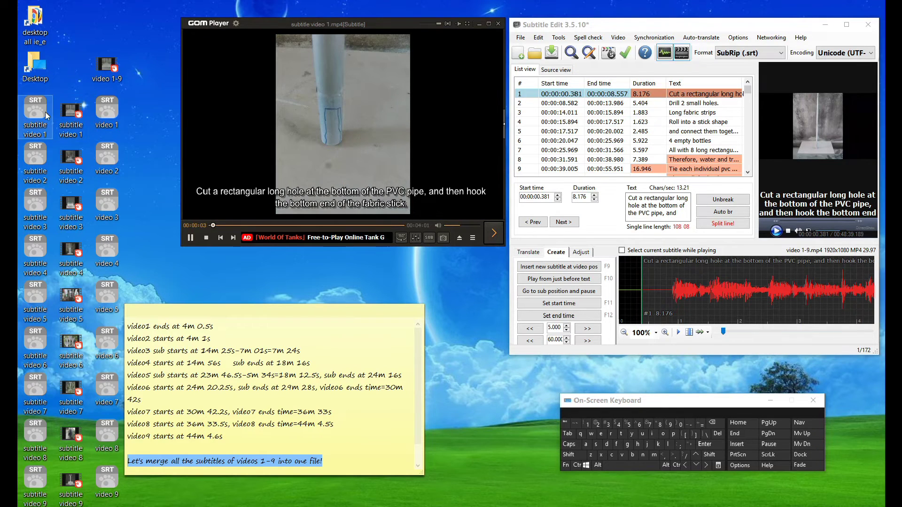
pyautogui.rightClick(115, 110)
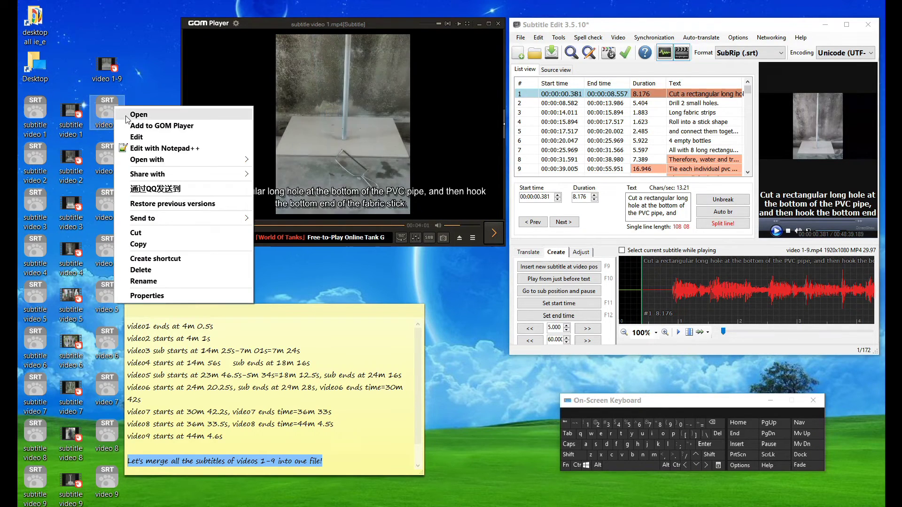
pyautogui.click(147, 137)
pyautogui.moveTo(375, 15); pyautogui.dragTo(629, 19)
pyautogui.moveTo(567, 69); pyautogui.dragTo(535, 40)
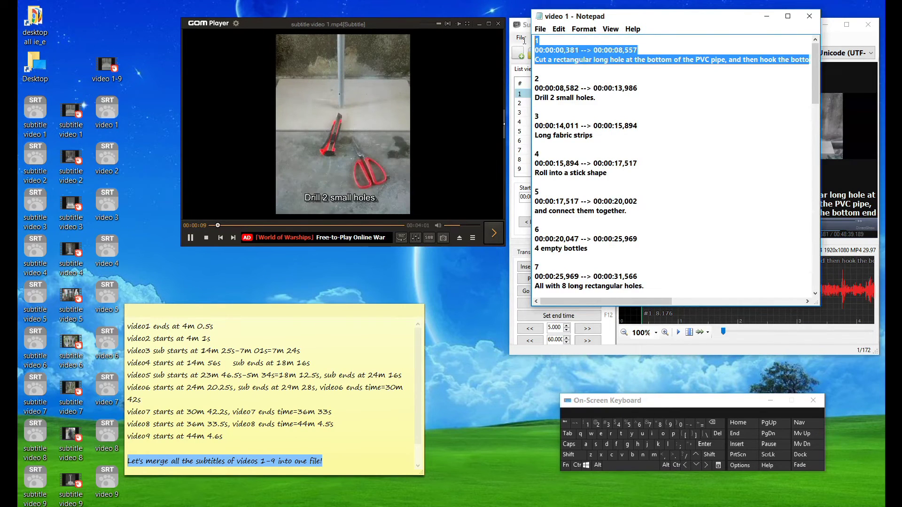
pyautogui.moveTo(604, 111); pyautogui.dragTo(512, 89)
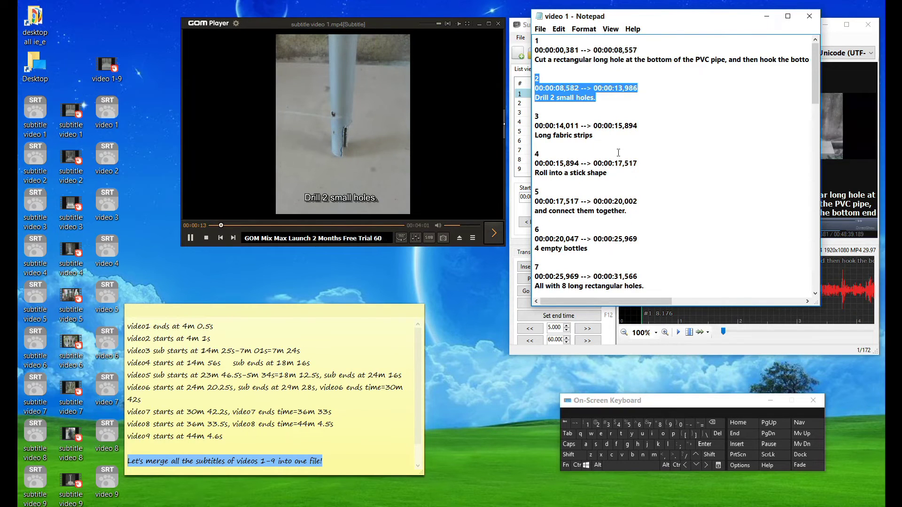
pyautogui.moveTo(604, 137); pyautogui.dragTo(534, 115)
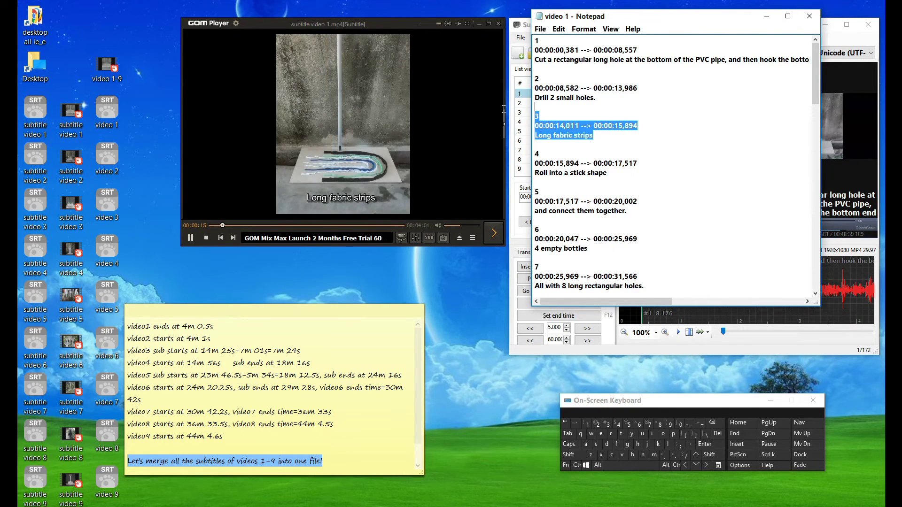
pyautogui.click(191, 238)
# - Play the joined project, follow video 1.srt entries 1–3 again, then close Notepad
pyautogui.moveTo(316, 23); pyautogui.dragTo(278, 31)
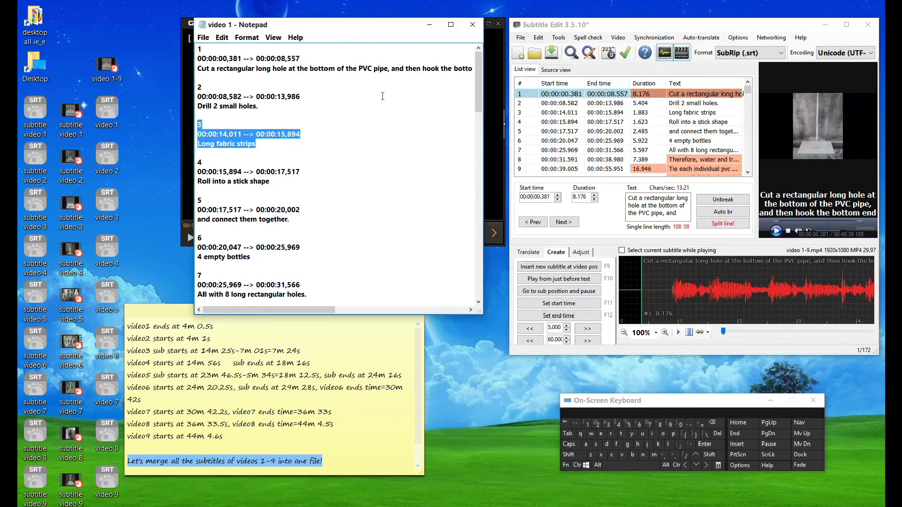
pyautogui.click(676, 183)
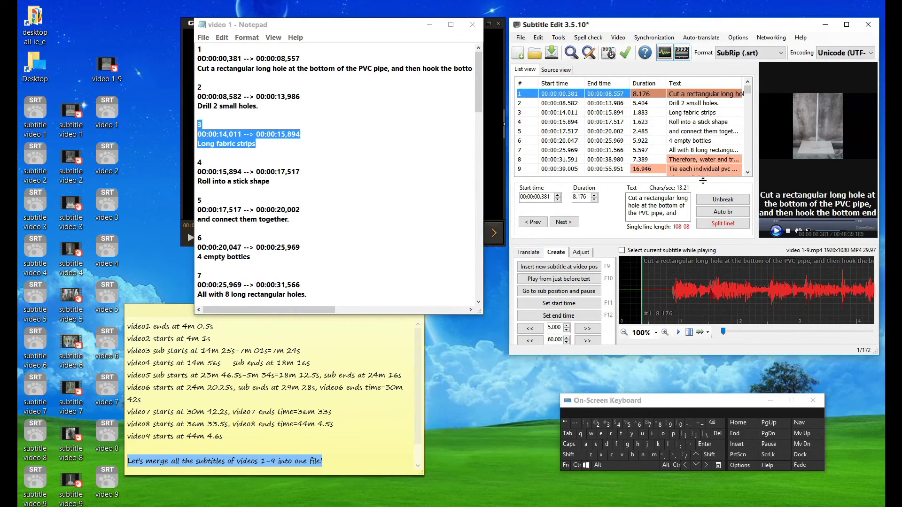
pyautogui.click(775, 232)
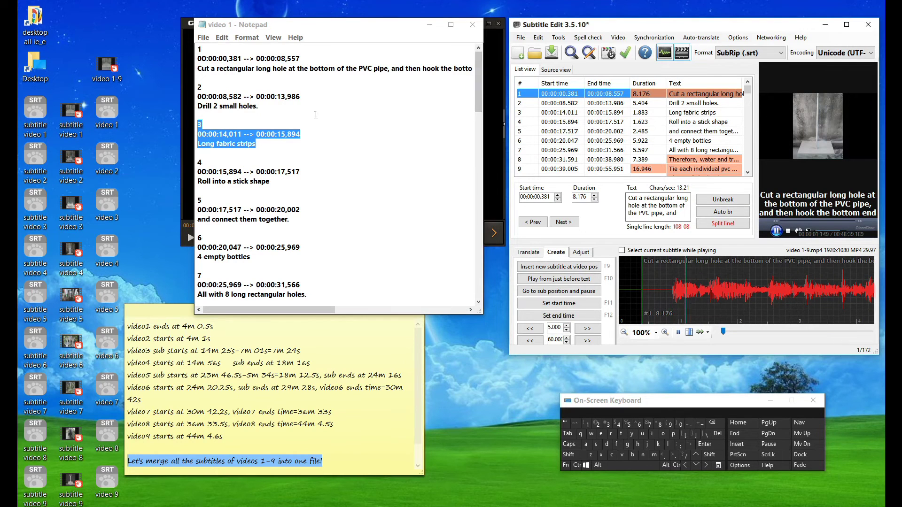
pyautogui.click(214, 76)
pyautogui.moveTo(214, 75); pyautogui.dragTo(197, 48)
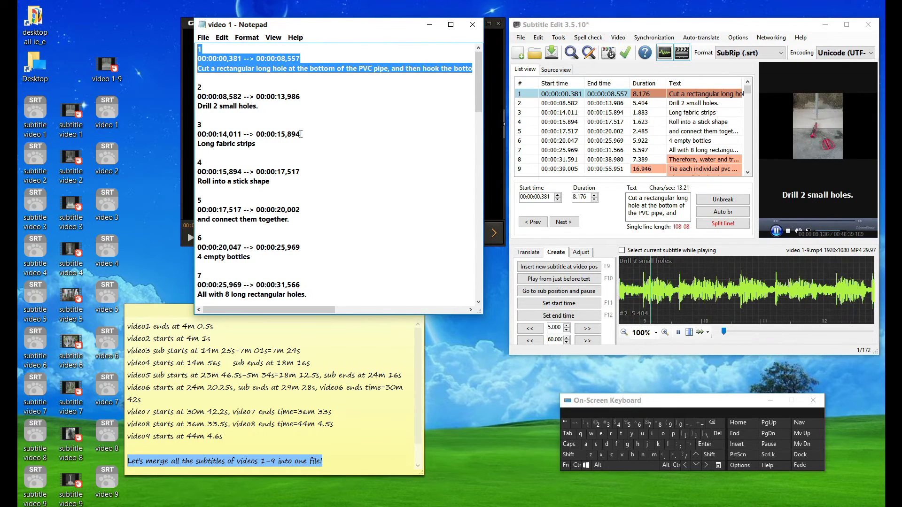
pyautogui.moveTo(258, 106); pyautogui.dragTo(165, 93)
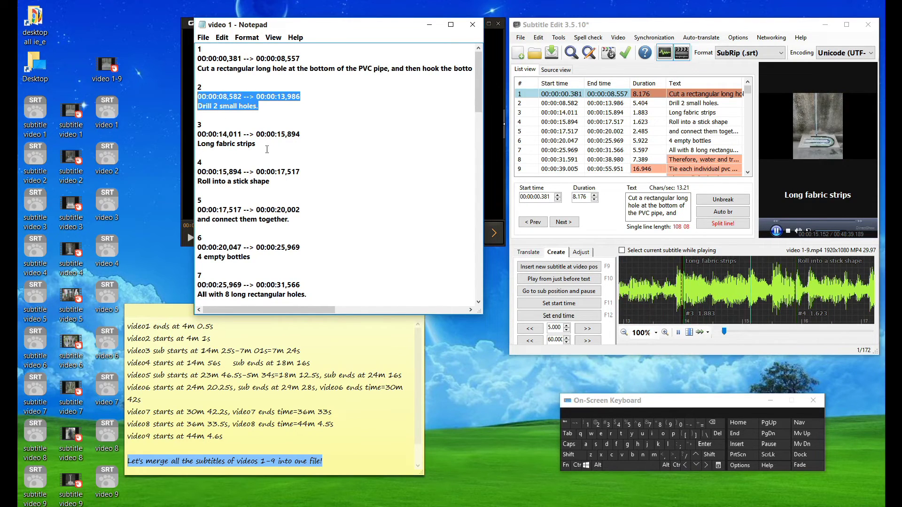
pyautogui.moveTo(267, 147); pyautogui.dragTo(193, 124)
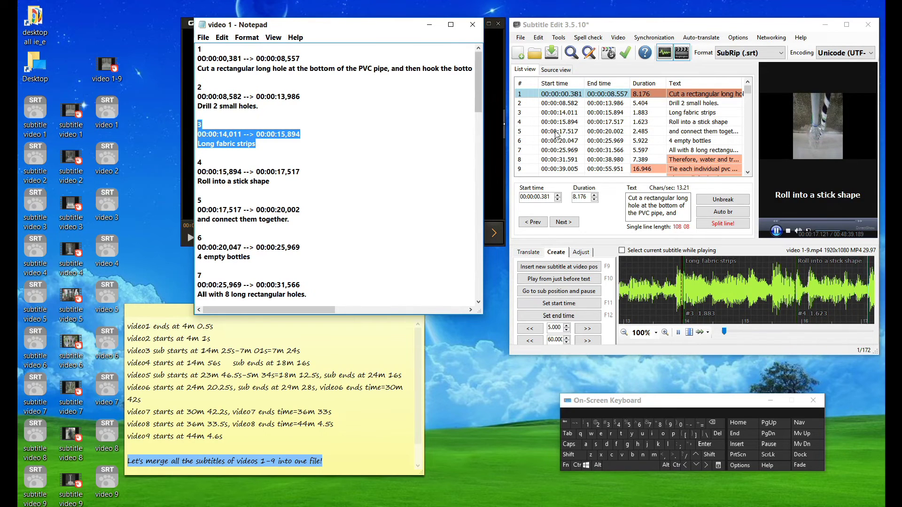
pyautogui.click(776, 230)
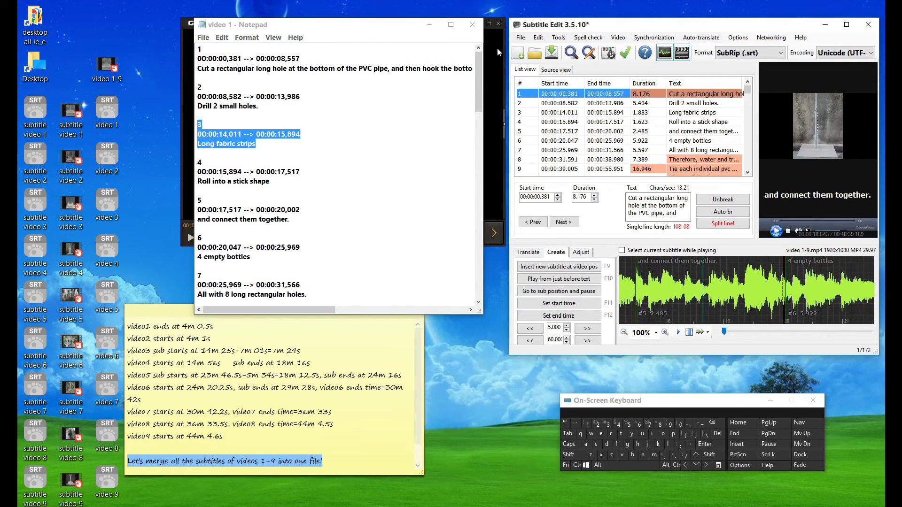
pyautogui.click(472, 27)
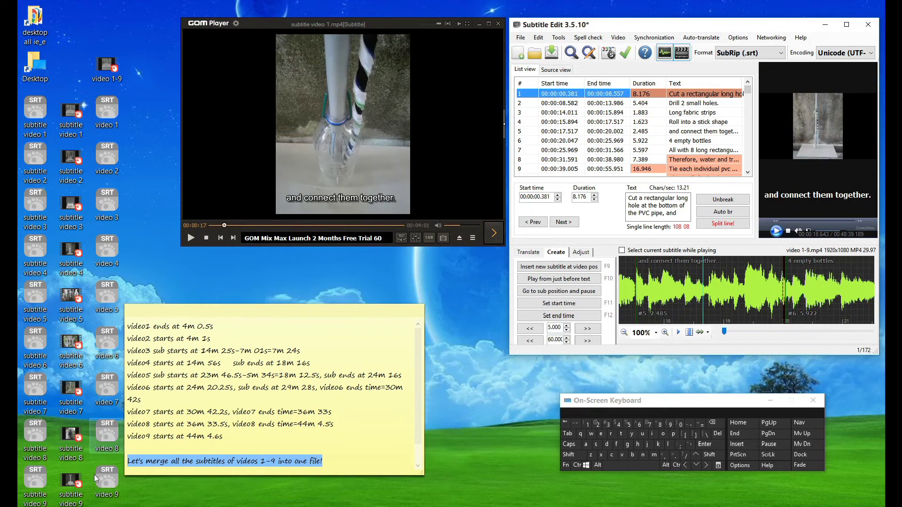
# - Open video 9.srt in Notepad and check the ending of subtitle video 1 in GOM Player
pyautogui.rightClick(101, 481)
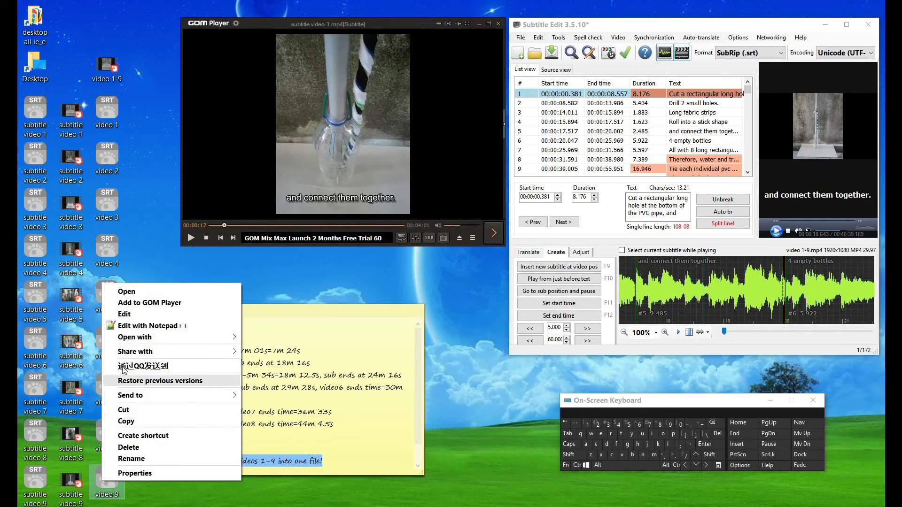
pyautogui.click(124, 314)
pyautogui.moveTo(333, 30); pyautogui.dragTo(707, 26)
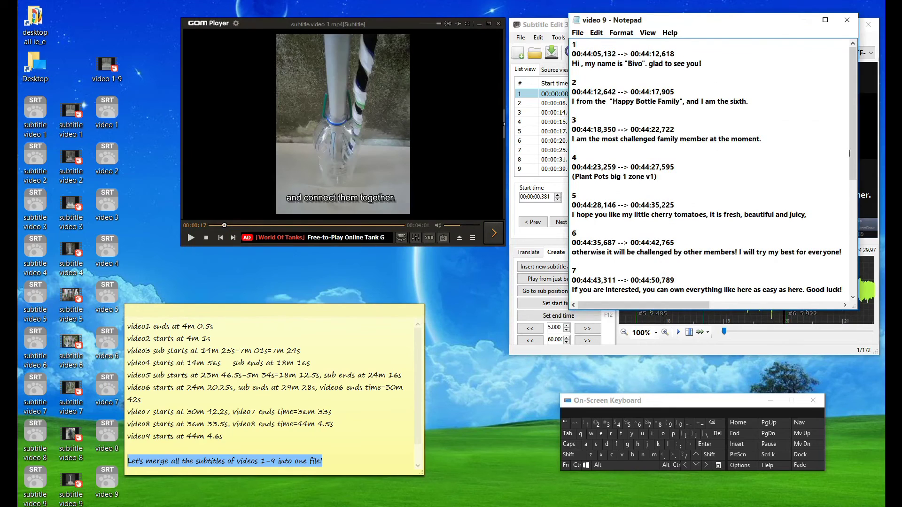
pyautogui.moveTo(850, 150); pyautogui.dragTo(850, 266)
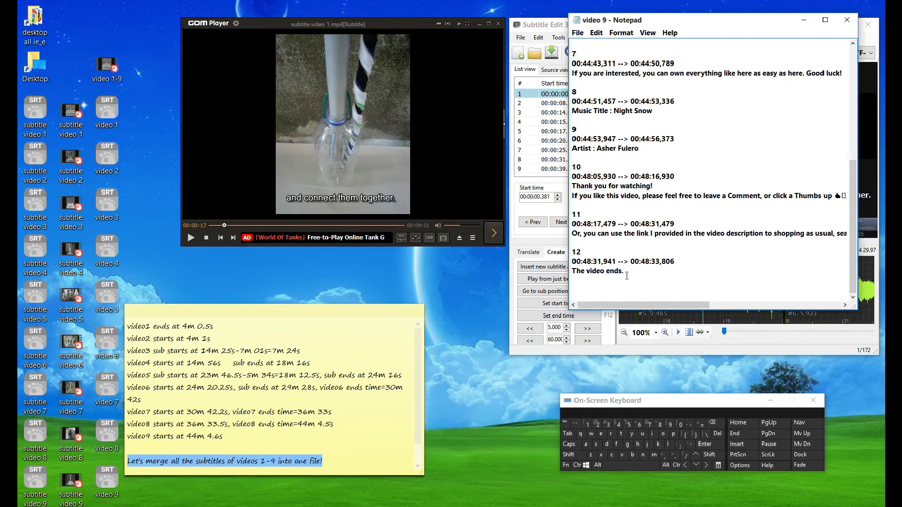
pyautogui.moveTo(627, 273); pyautogui.dragTo(577, 176)
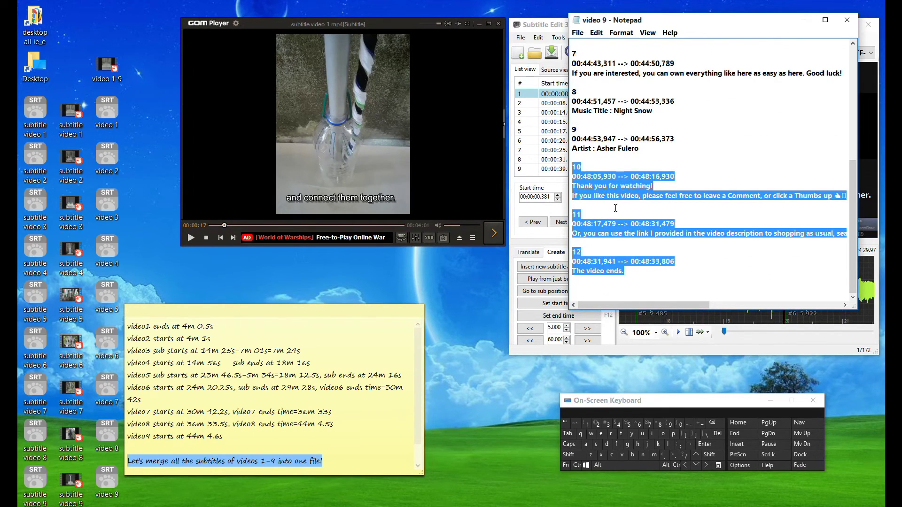
pyautogui.click(396, 225)
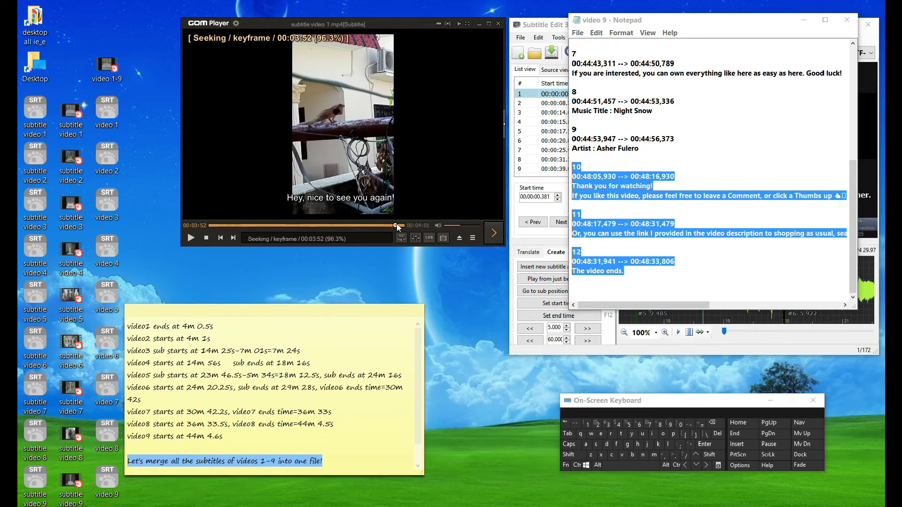
pyautogui.click(499, 24)
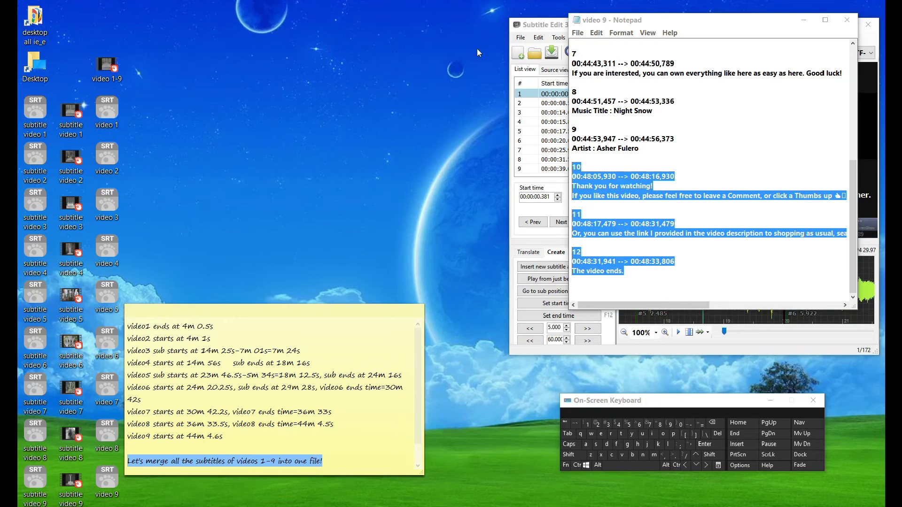
# - Seek near the end of subtitle video 9 and compare it with Notepad entries 11 and 12
pyautogui.click(69, 498)
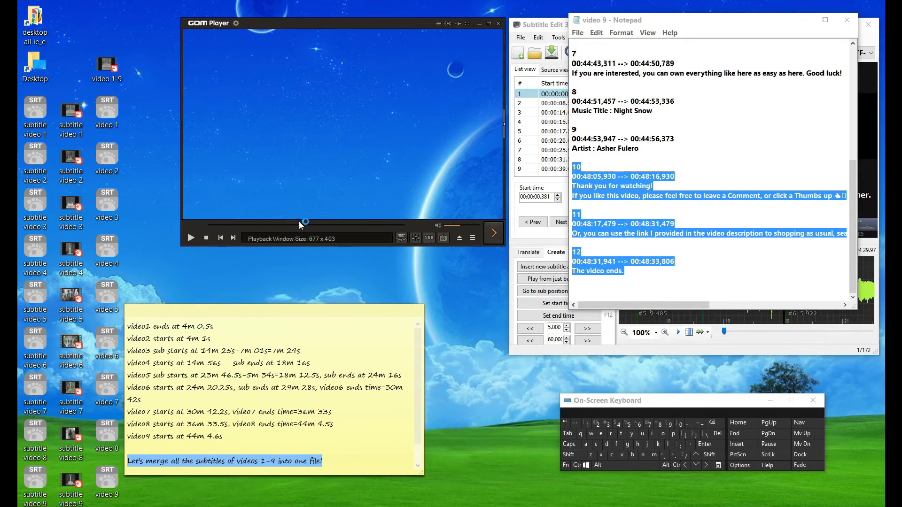
pyautogui.click(399, 224)
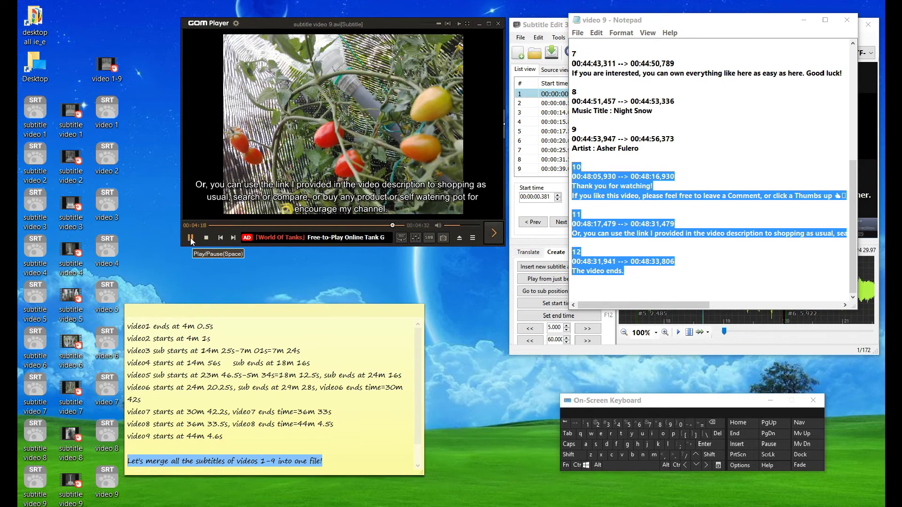
pyautogui.moveTo(593, 242); pyautogui.dragTo(567, 216)
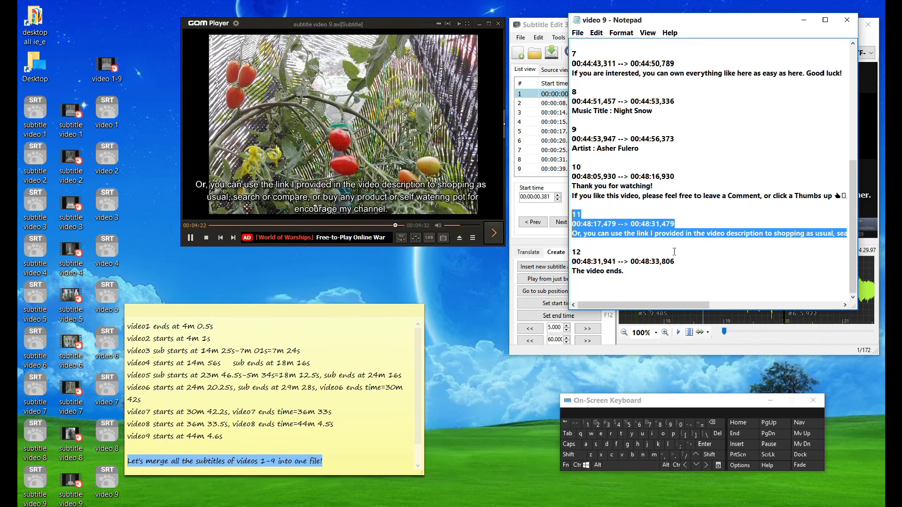
pyautogui.moveTo(630, 273); pyautogui.dragTo(573, 214)
pyautogui.click(610, 244)
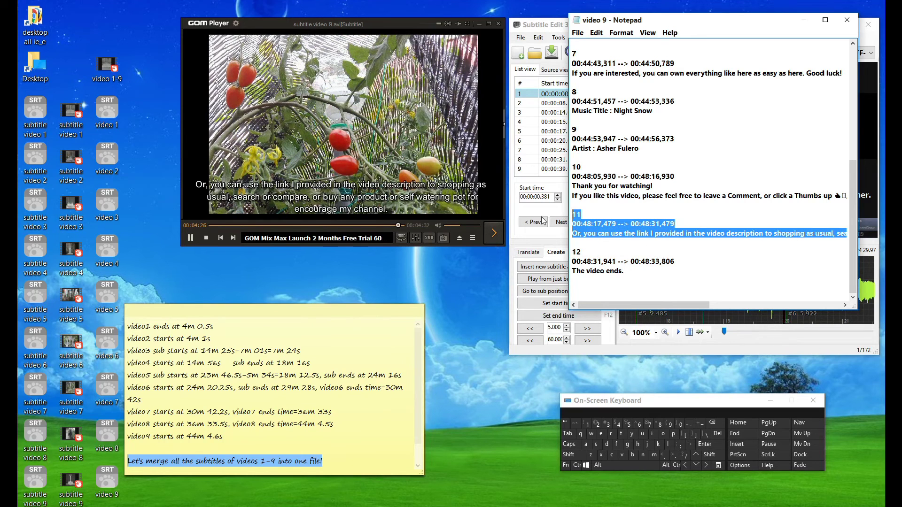
pyautogui.moveTo(632, 277); pyautogui.dragTo(548, 257)
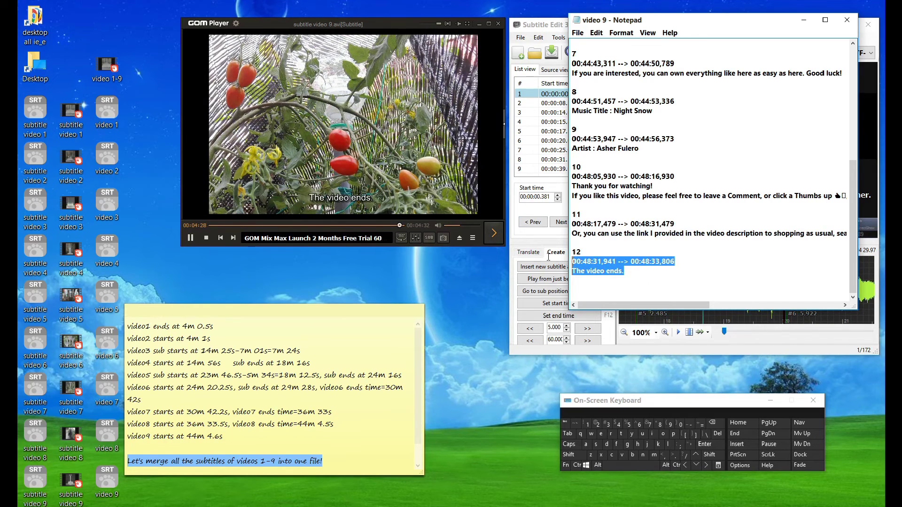
pyautogui.click(596, 252)
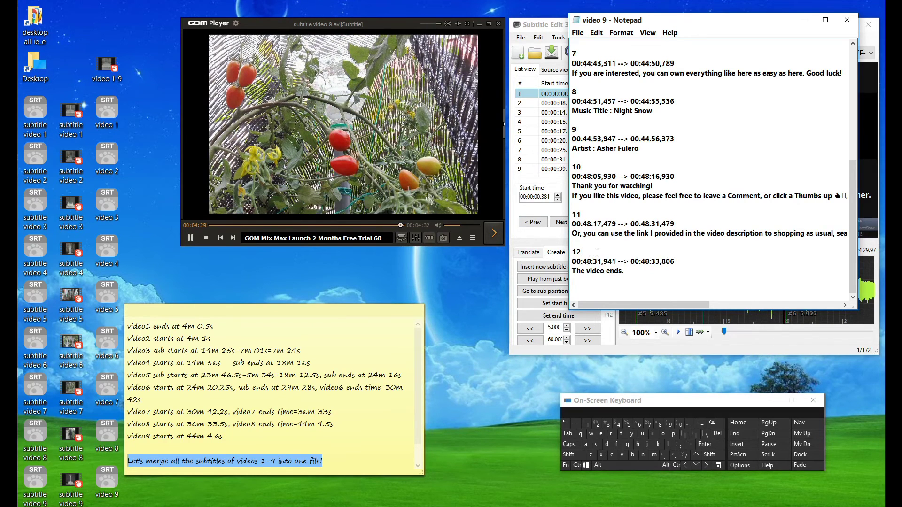
pyautogui.click(498, 23)
# - Play the merged video 1-9 to its final tomato scene, then close GOM Player
pyautogui.doubleClick(107, 68)
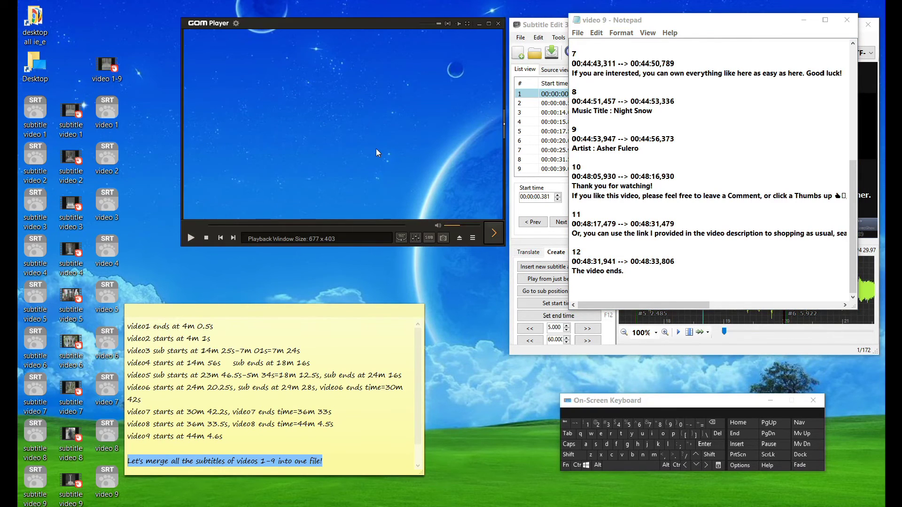
pyautogui.click(401, 226)
pyautogui.click(402, 225)
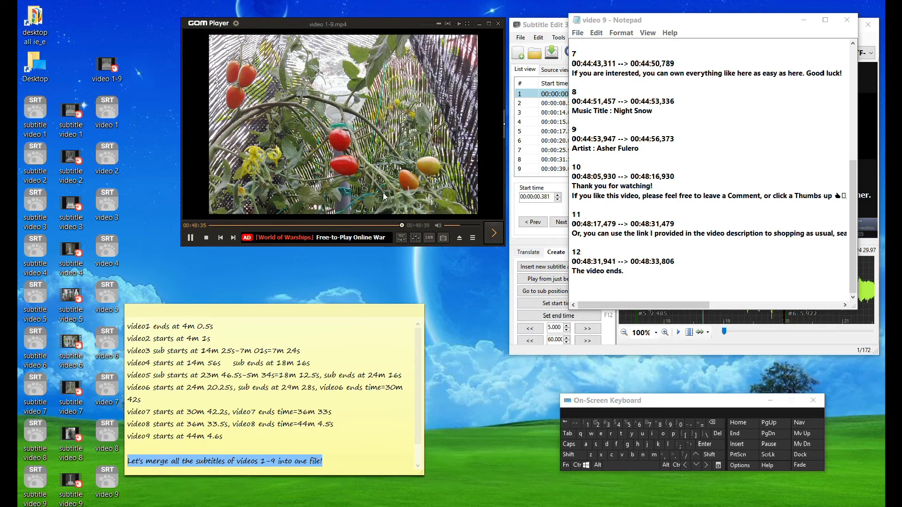
pyautogui.click(499, 23)
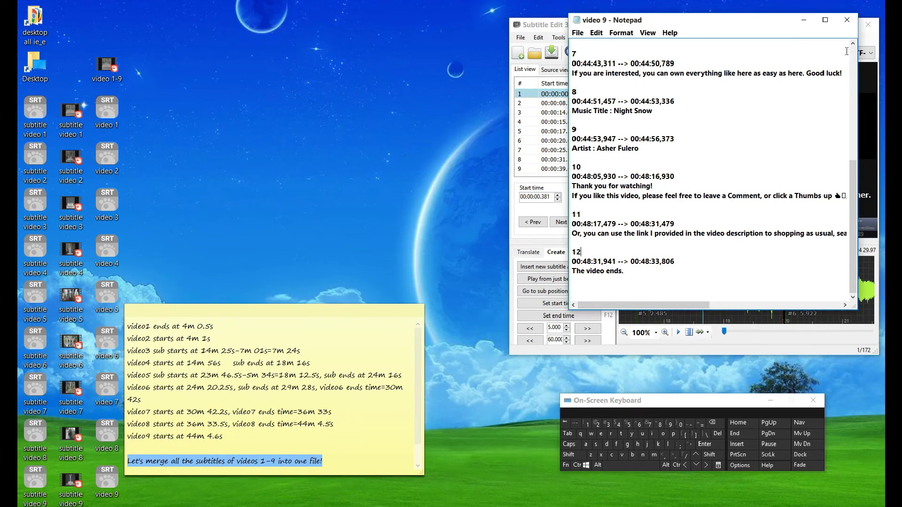
# - Close Notepad, select merged line 170 at 00:48:05.930, and seek video 9 near its end
pyautogui.click(847, 20)
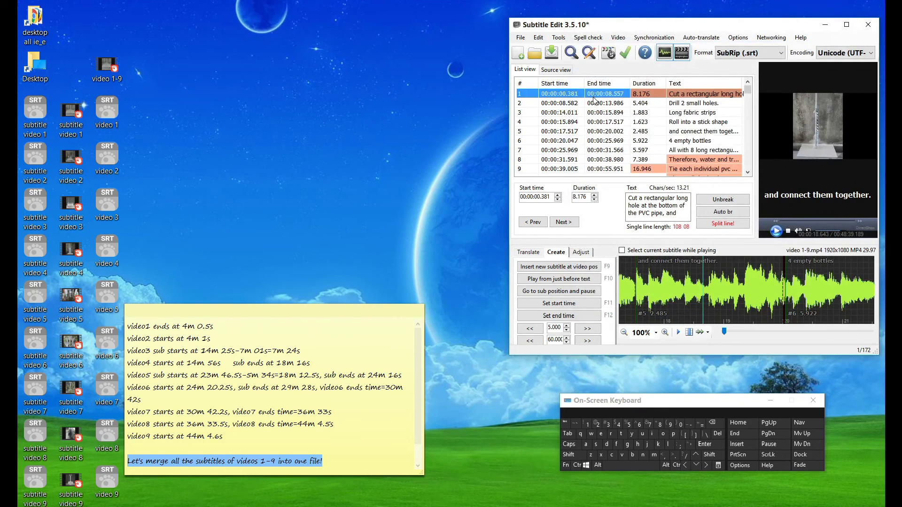
pyautogui.scroll(-20, 594, 97)
pyautogui.scroll(-16, 616, 132)
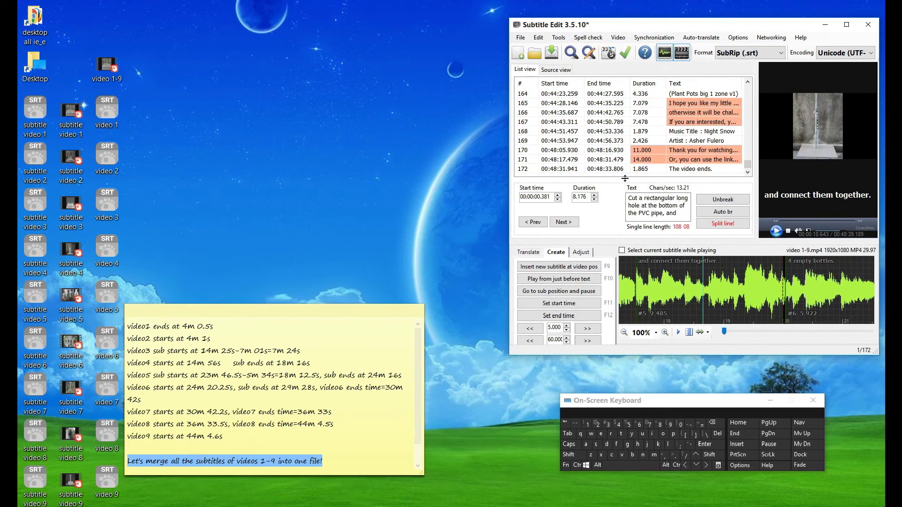
pyautogui.click(567, 151)
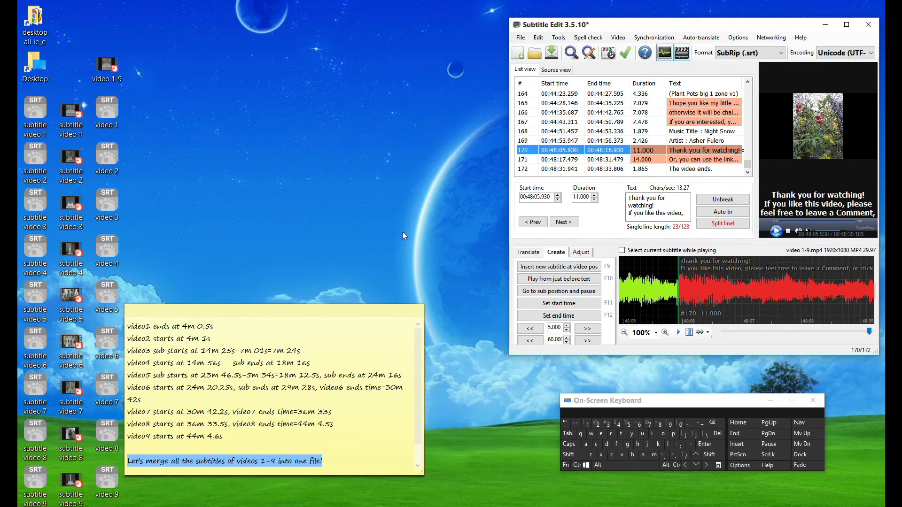
pyautogui.doubleClick(73, 489)
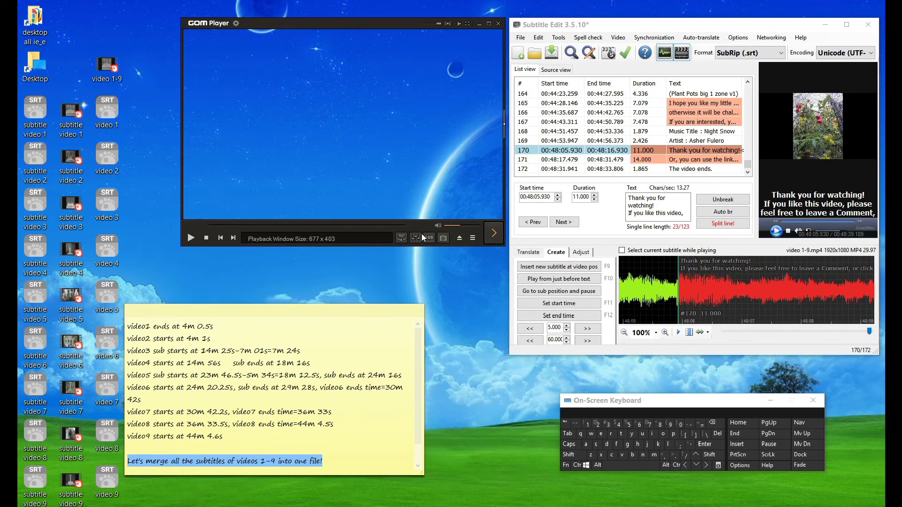
pyautogui.click(396, 225)
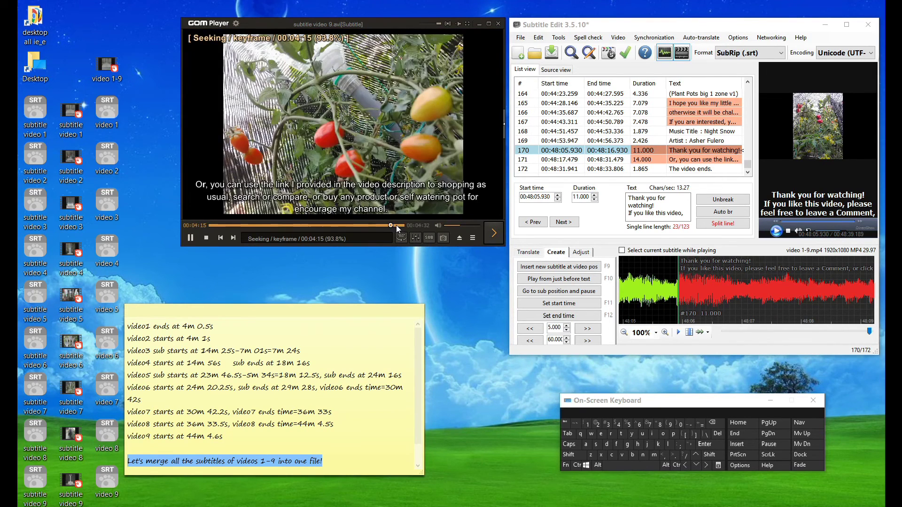
pyautogui.click(190, 238)
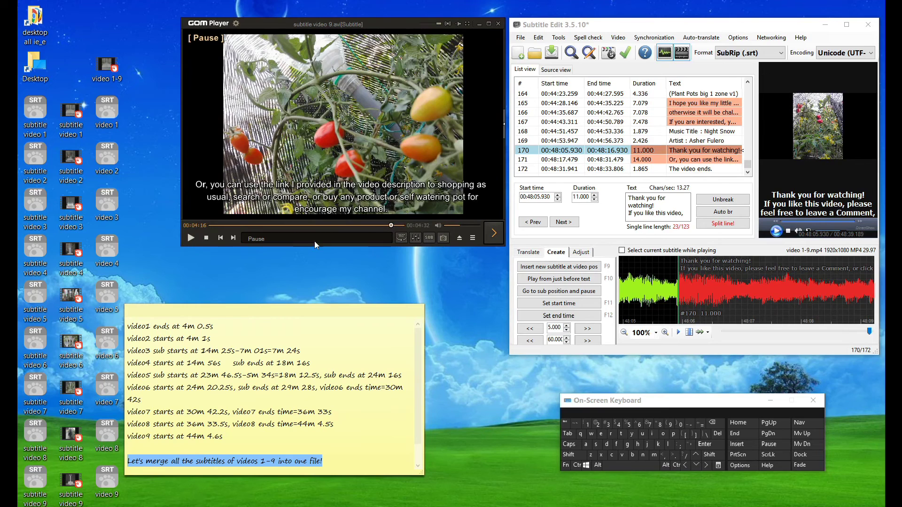
# - Preview merged line 171 at 00:48:17.479 against video 9, closing GOM Player
pyautogui.click(591, 160)
pyautogui.click(776, 232)
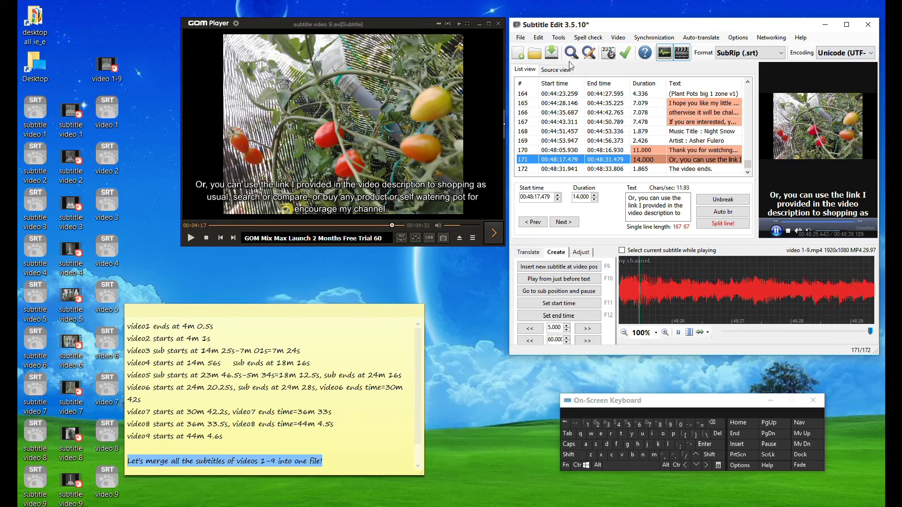
pyautogui.click(498, 24)
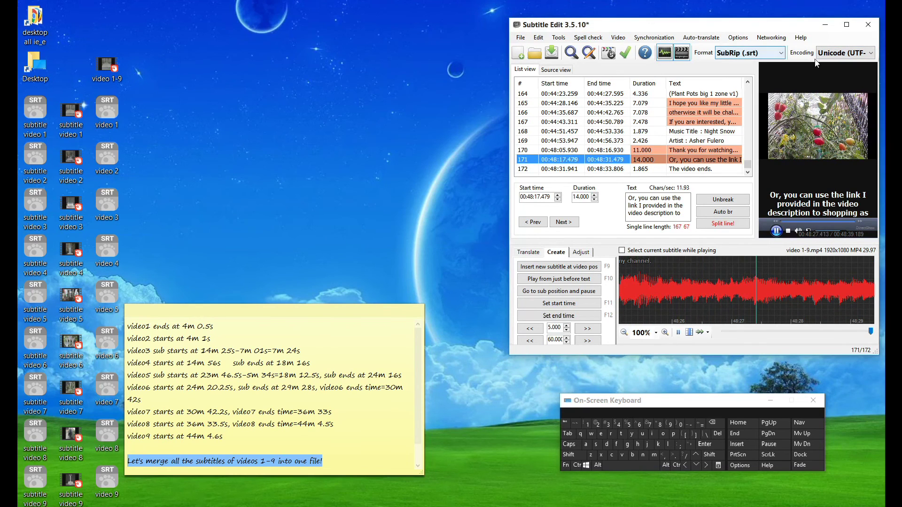
pyautogui.click(776, 231)
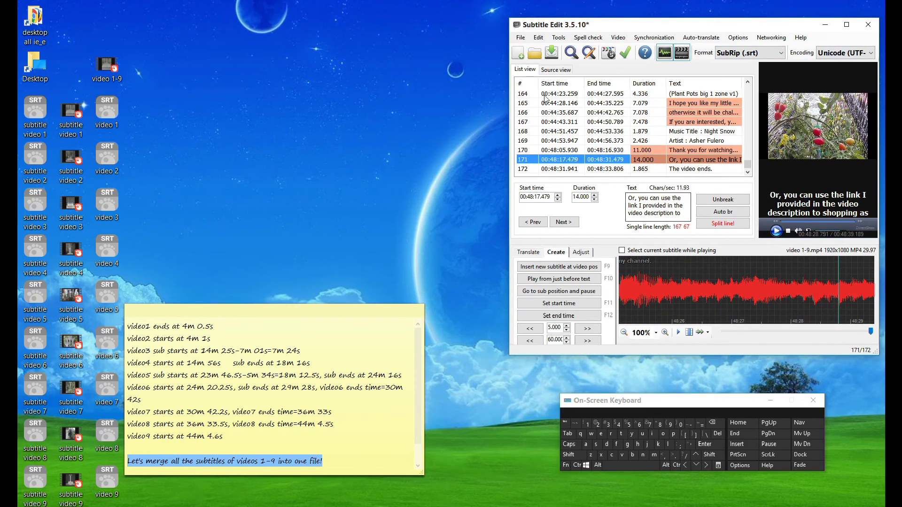
# - Save the merged subtitles as video 1-9.srt on the Desktop
pyautogui.click(519, 37)
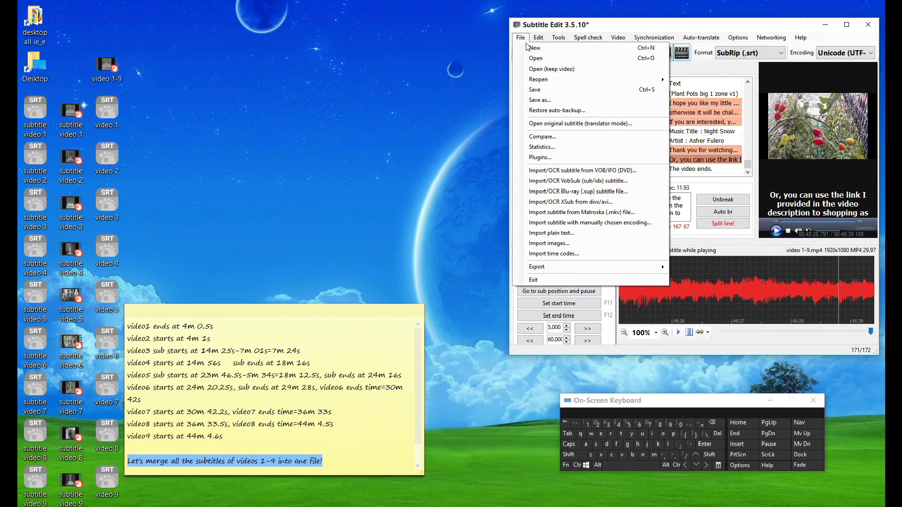
pyautogui.click(539, 100)
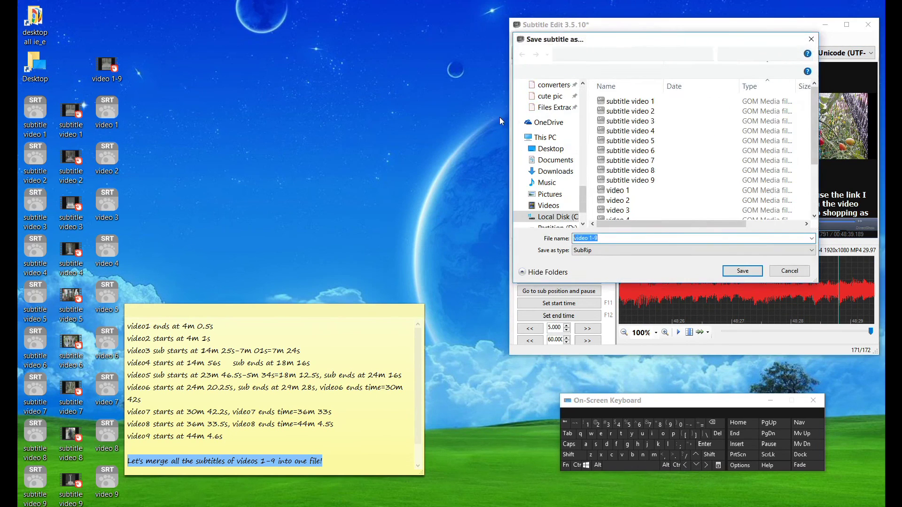
pyautogui.scroll(-3, 657, 143)
pyautogui.click(608, 238)
pyautogui.click(746, 271)
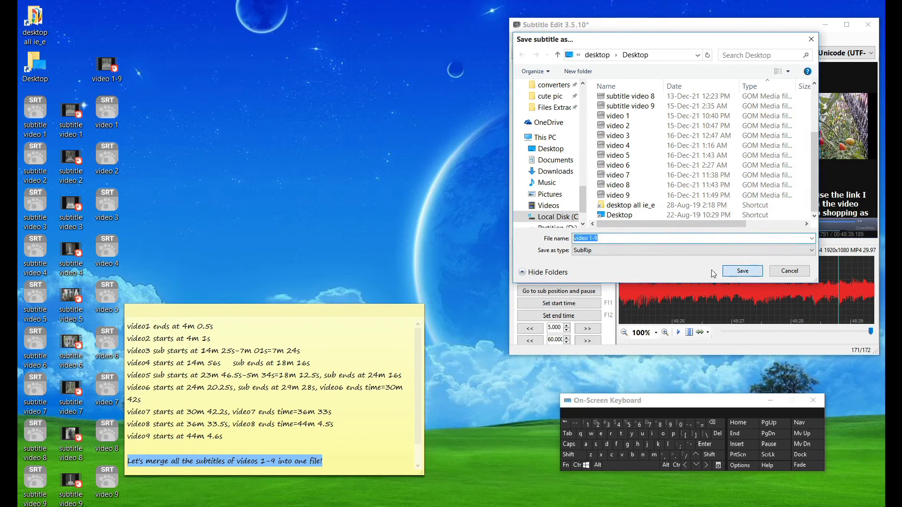
# - Move video 1-9.srt beside the video, then close Subtitle Edit and the On-Screen Keyboard
pyautogui.moveTo(71, 17); pyautogui.dragTo(148, 65)
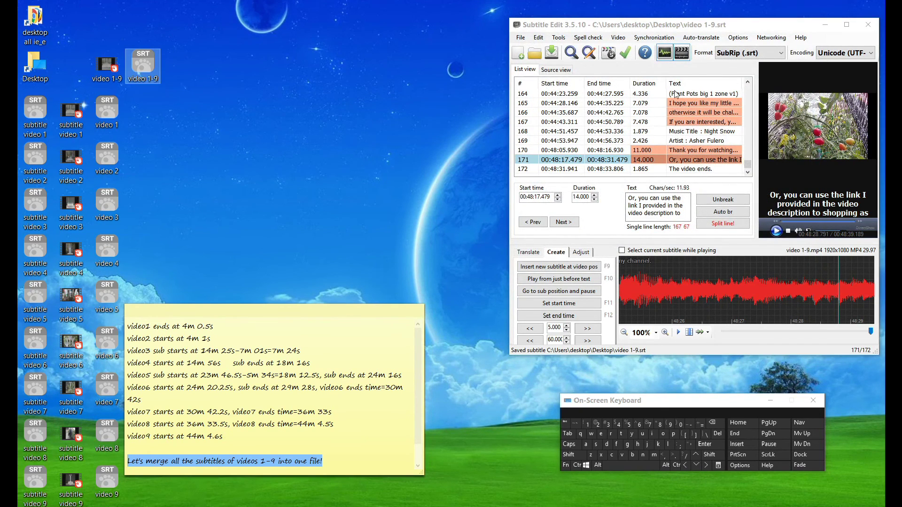
pyautogui.click(867, 25)
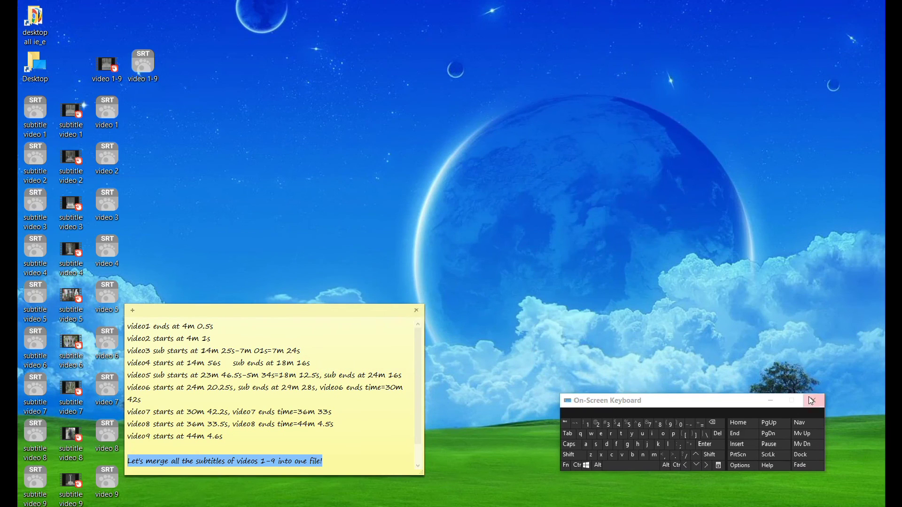
pyautogui.click(811, 400)
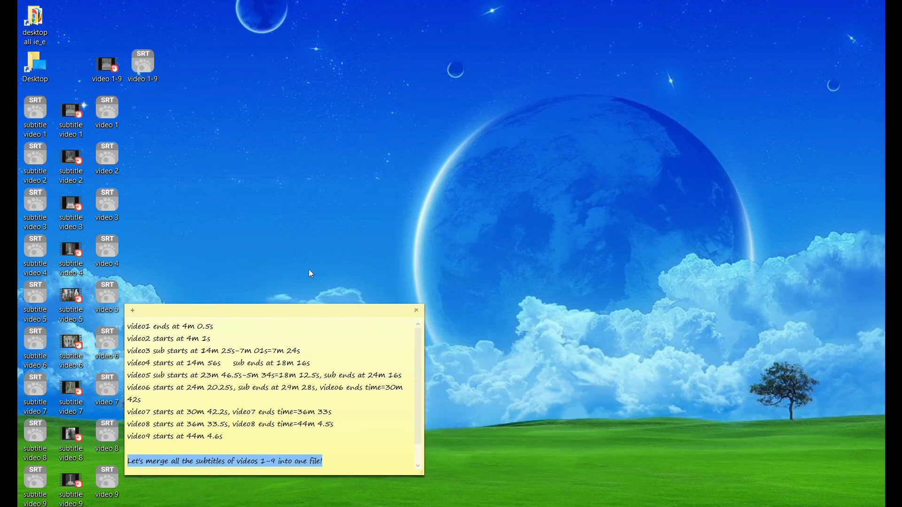
# - Open video 1-9.srt and video 1.srt in Notepad, arranged side by side
pyautogui.rightClick(143, 64)
pyautogui.click(172, 92)
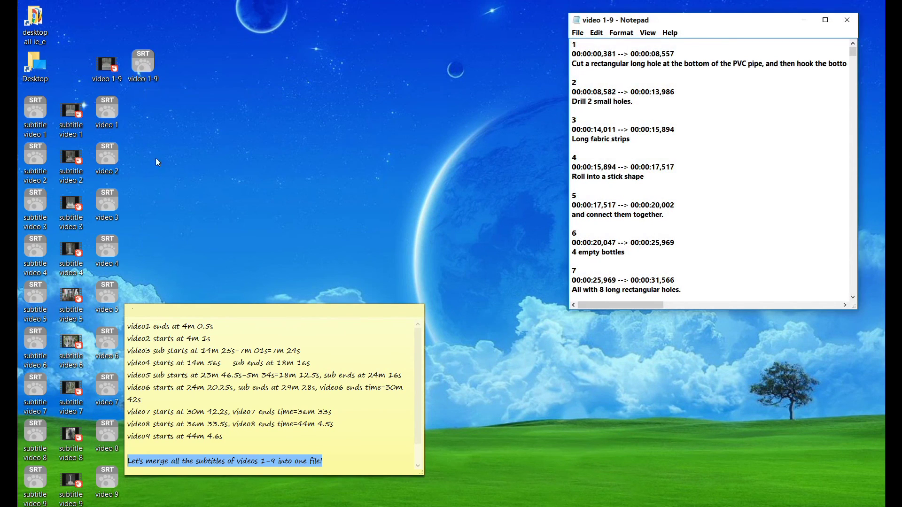
pyautogui.rightClick(100, 111)
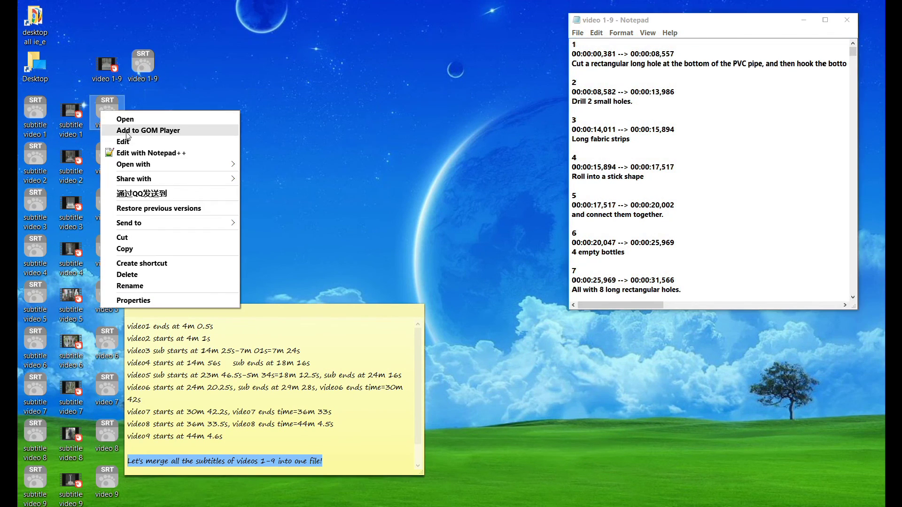
pyautogui.click(123, 141)
pyautogui.moveTo(638, 24); pyautogui.dragTo(342, 20)
# - Mark video 1's last block 27 and highlight block 28 in video 1-9, starting at 00:04:01,015
pyautogui.moveTo(341, 21); pyautogui.dragTo(344, 19)
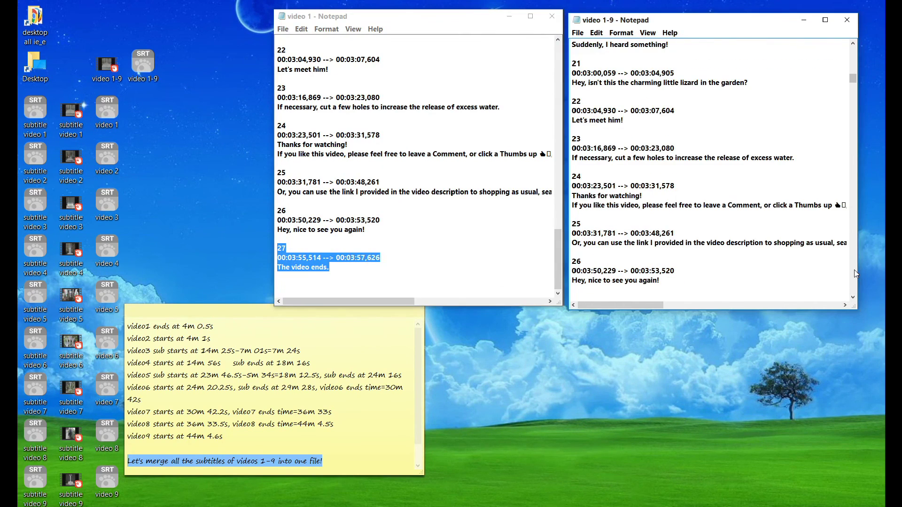
pyautogui.scroll(-1, 692, 259)
pyautogui.scroll(-2, 691, 259)
pyautogui.moveTo(625, 234); pyautogui.dragTo(572, 213)
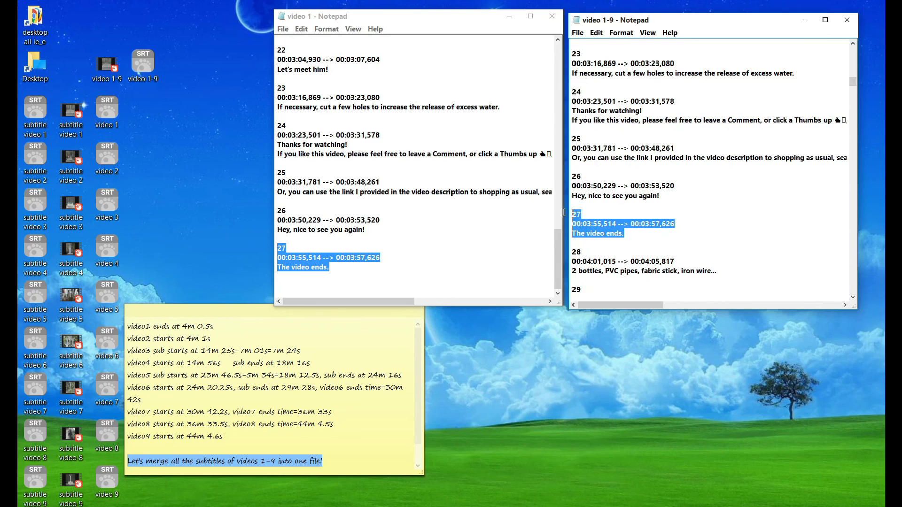
pyautogui.scroll(-1, 710, 259)
pyautogui.moveTo(724, 245); pyautogui.dragTo(606, 225)
pyautogui.click(610, 228)
pyautogui.doubleClick(573, 224)
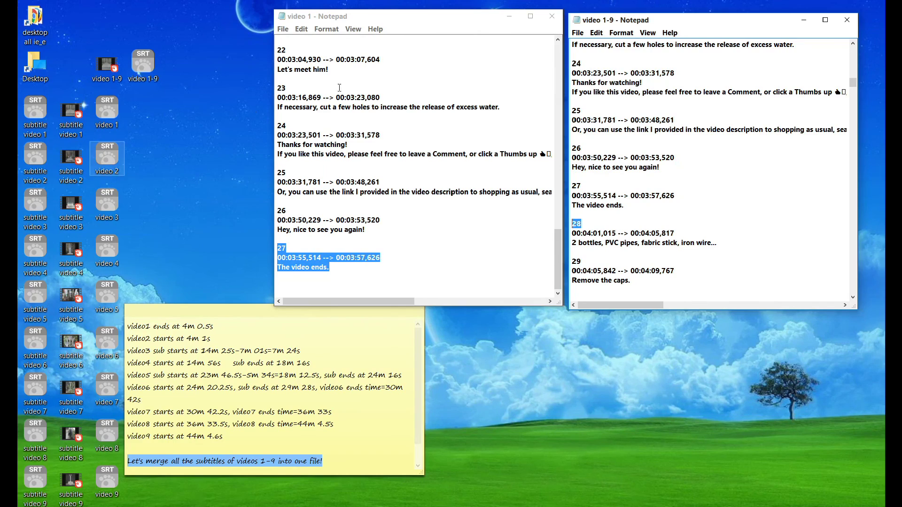